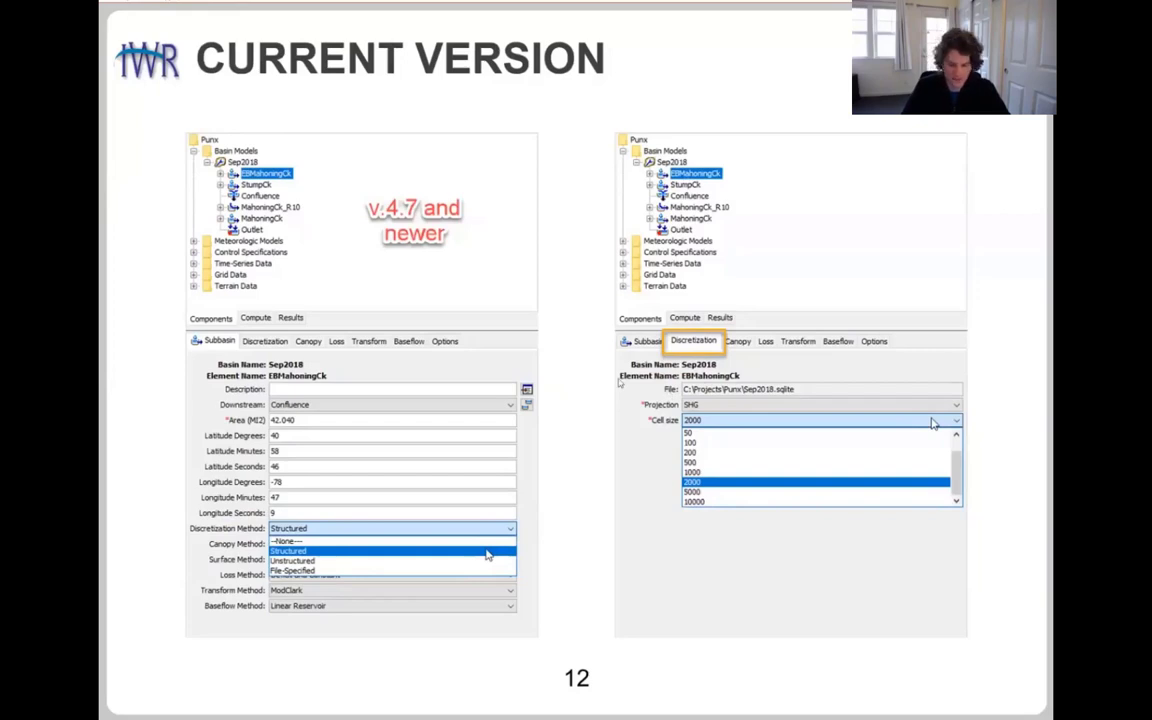
{"action": "key", "text": "Right"}
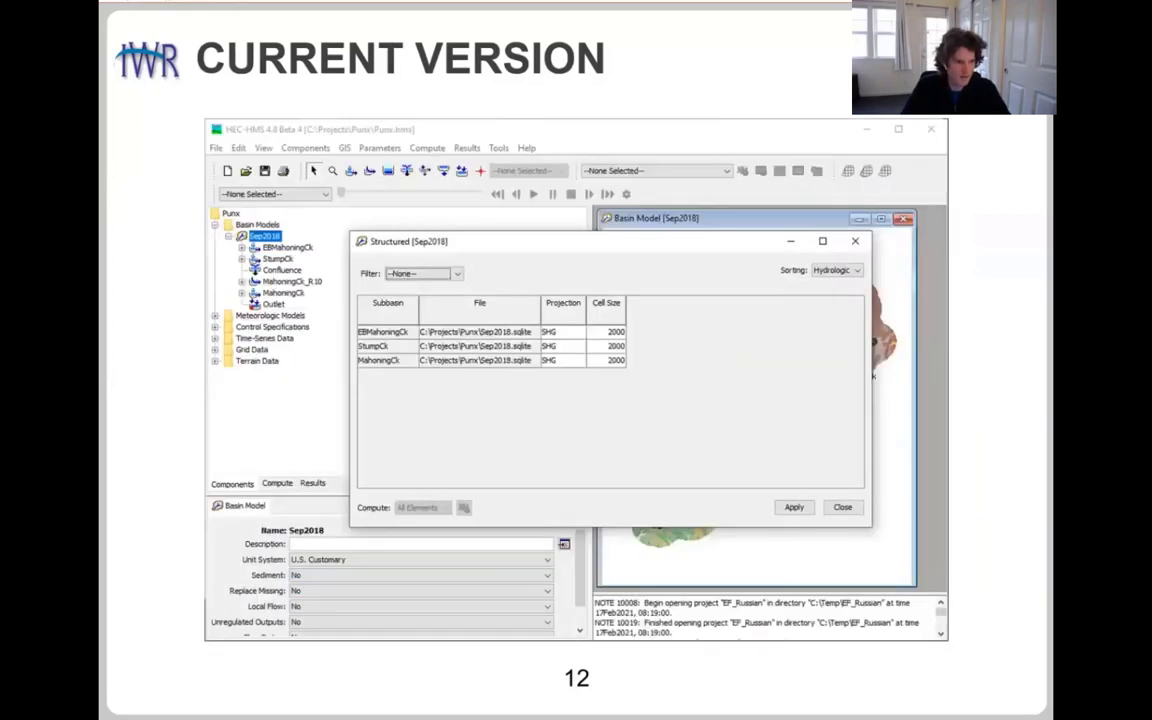
{"action": "key", "text": "Right"}
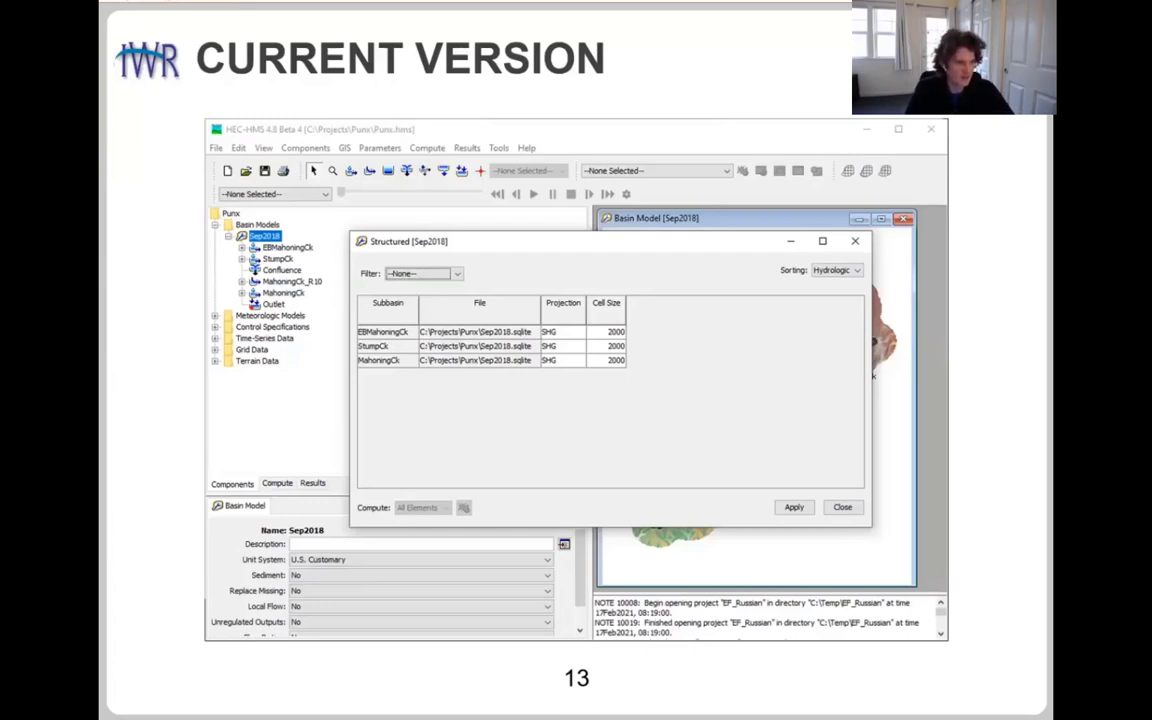
{"action": "key", "text": "Right"}
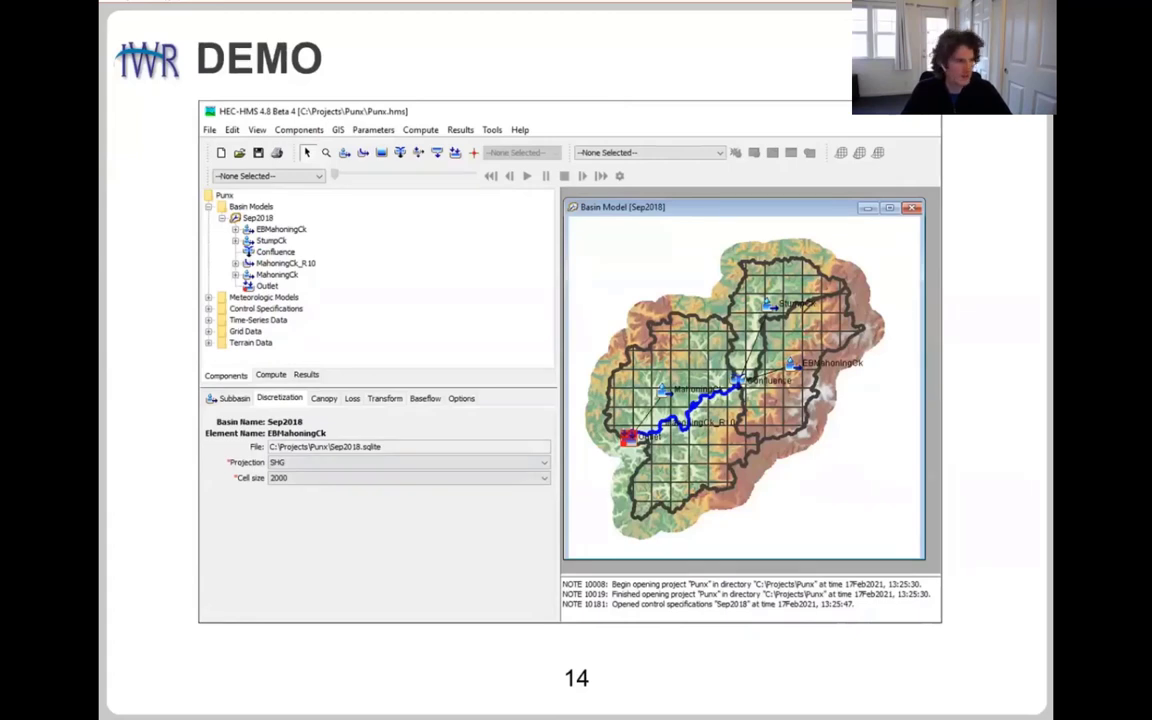
Step: Switch to HEC-HMS and open the recent project Punx, converting it to Version 4.7
{"action": "key", "text": "alt+Tab"}
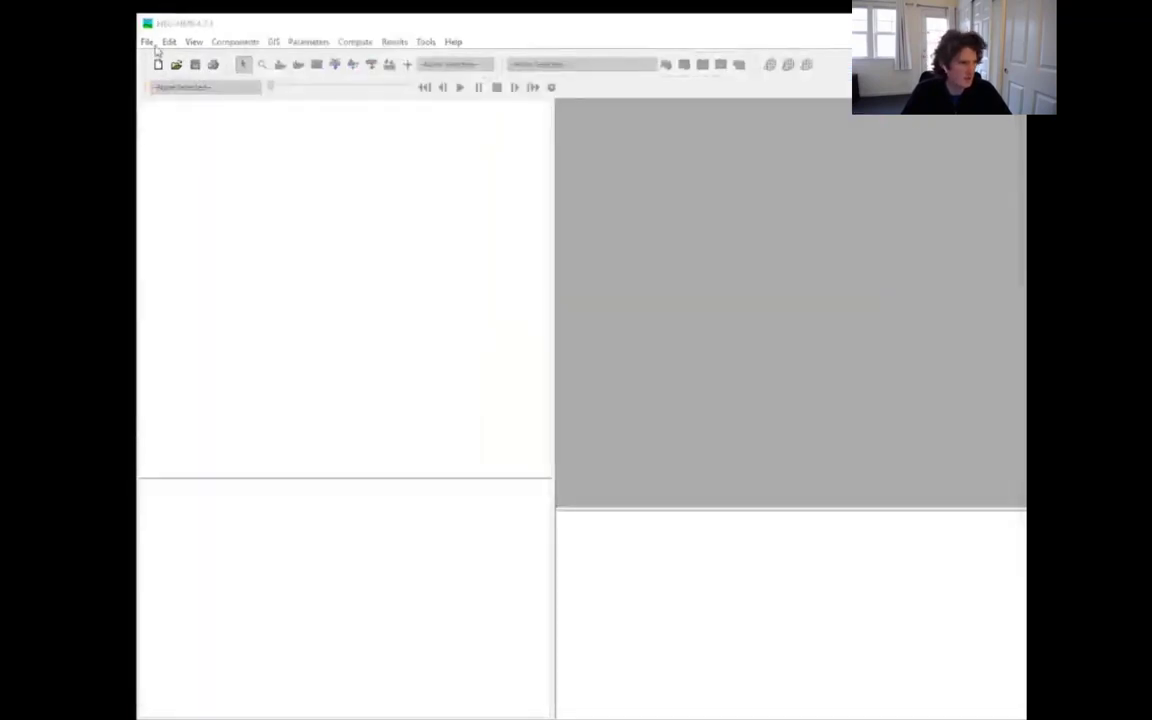
{"action": "left_click", "coordinate": [147, 41]}
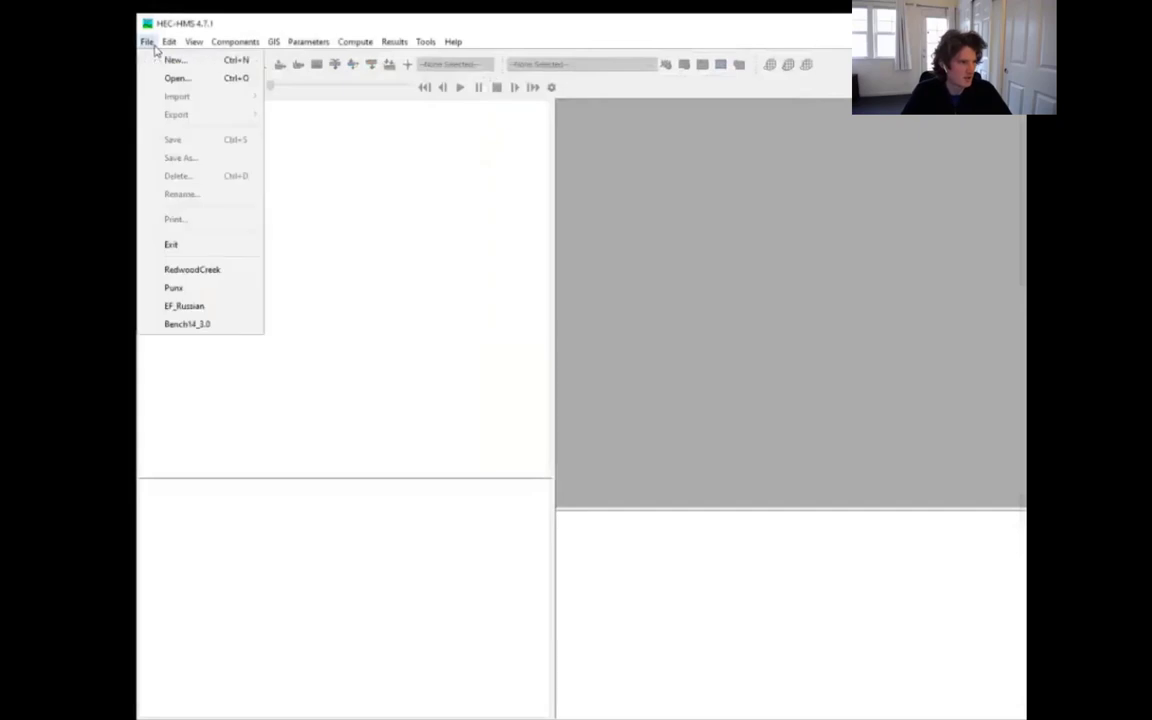
{"action": "left_click", "coordinate": [199, 290]}
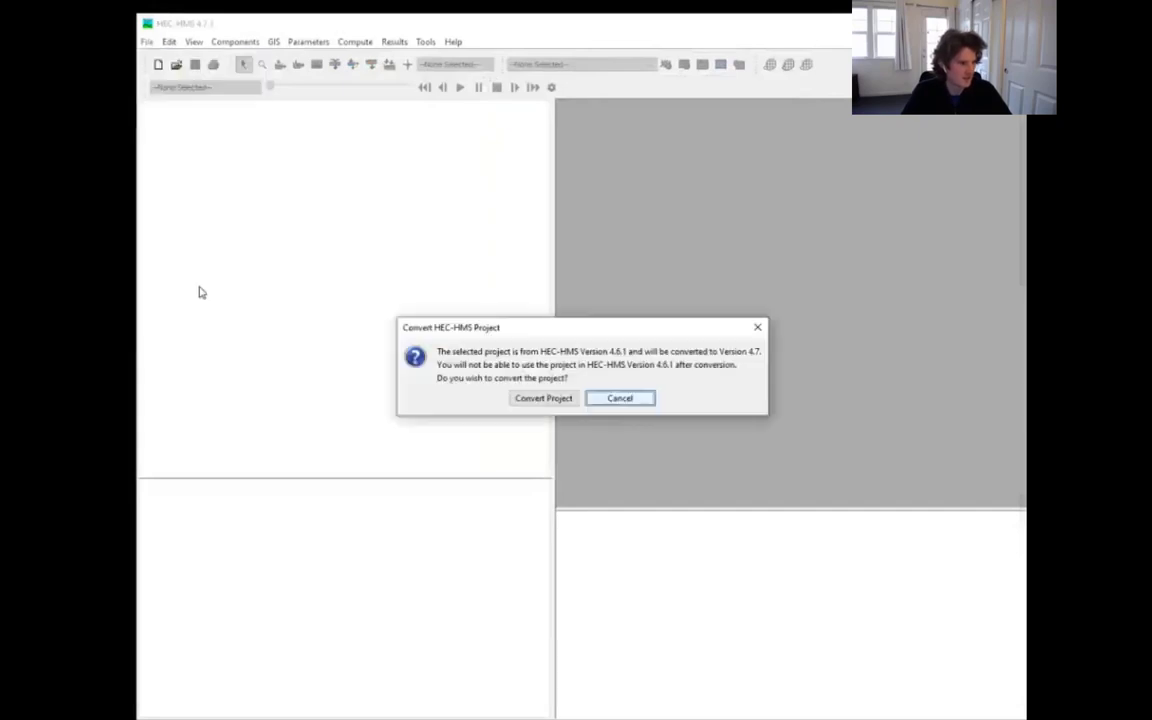
{"action": "left_click", "coordinate": [542, 398]}
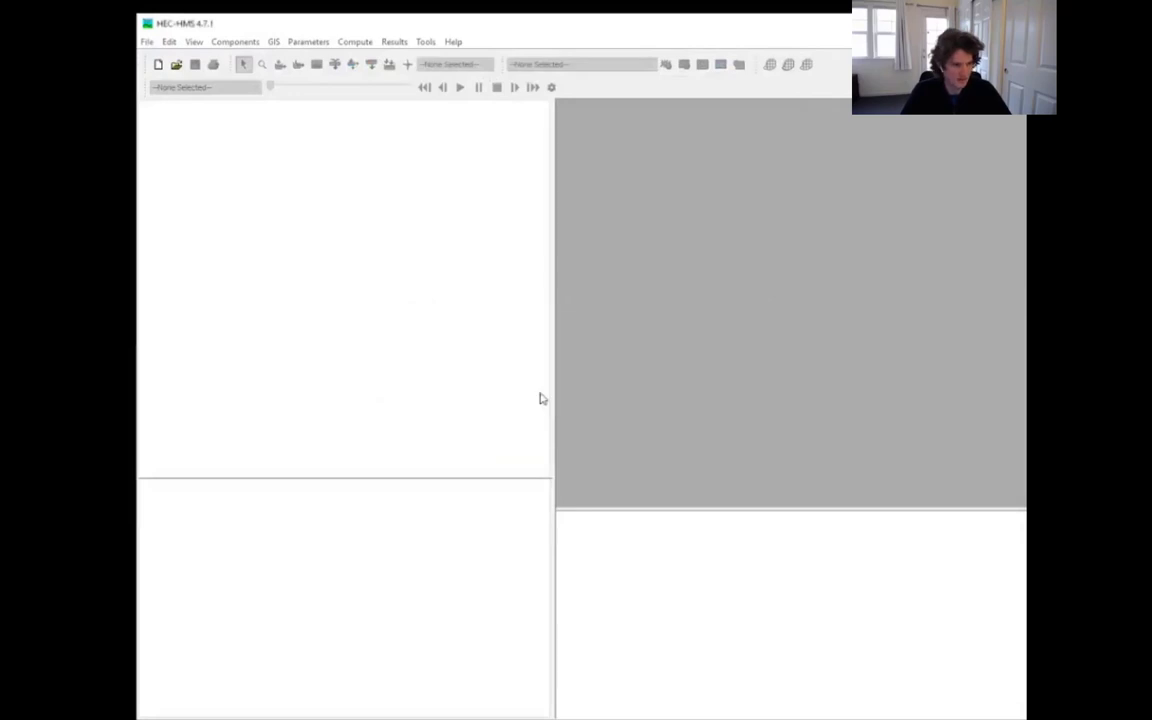
Step: Open the Sep2018 basin model and view the discretization settings of subbasin EBMahoningCk
{"action": "left_click", "coordinate": [146, 118]}
{"action": "left_click", "coordinate": [171, 128]}
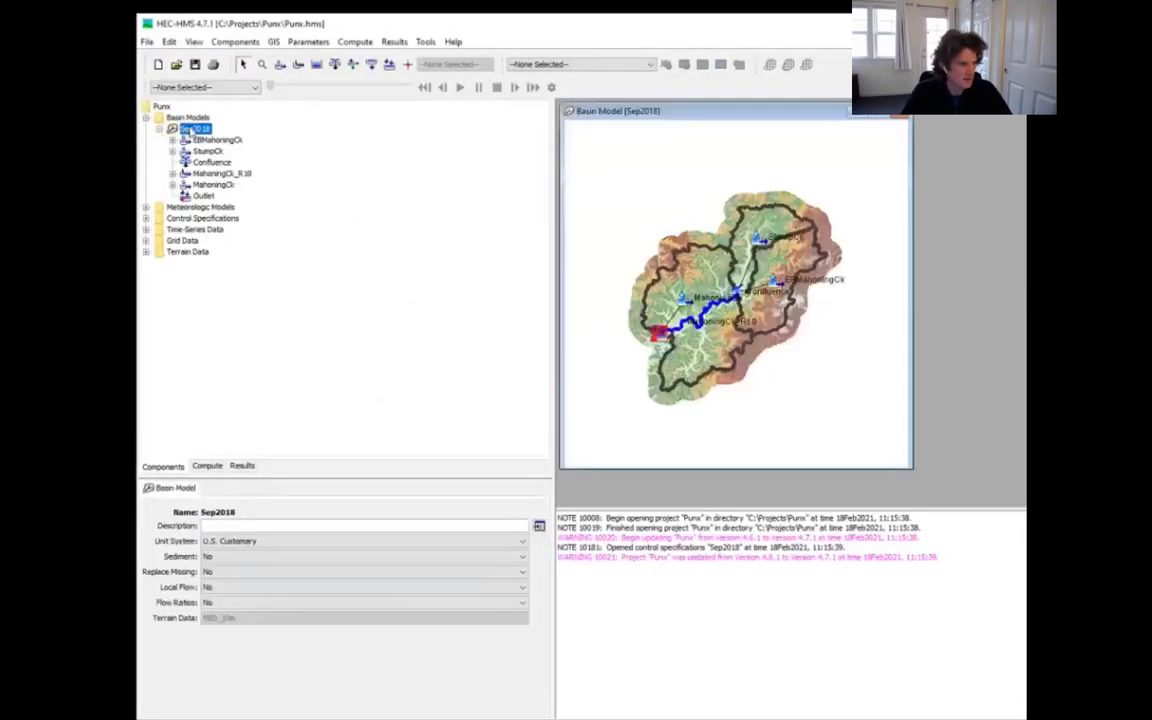
{"action": "left_click", "coordinate": [199, 140]}
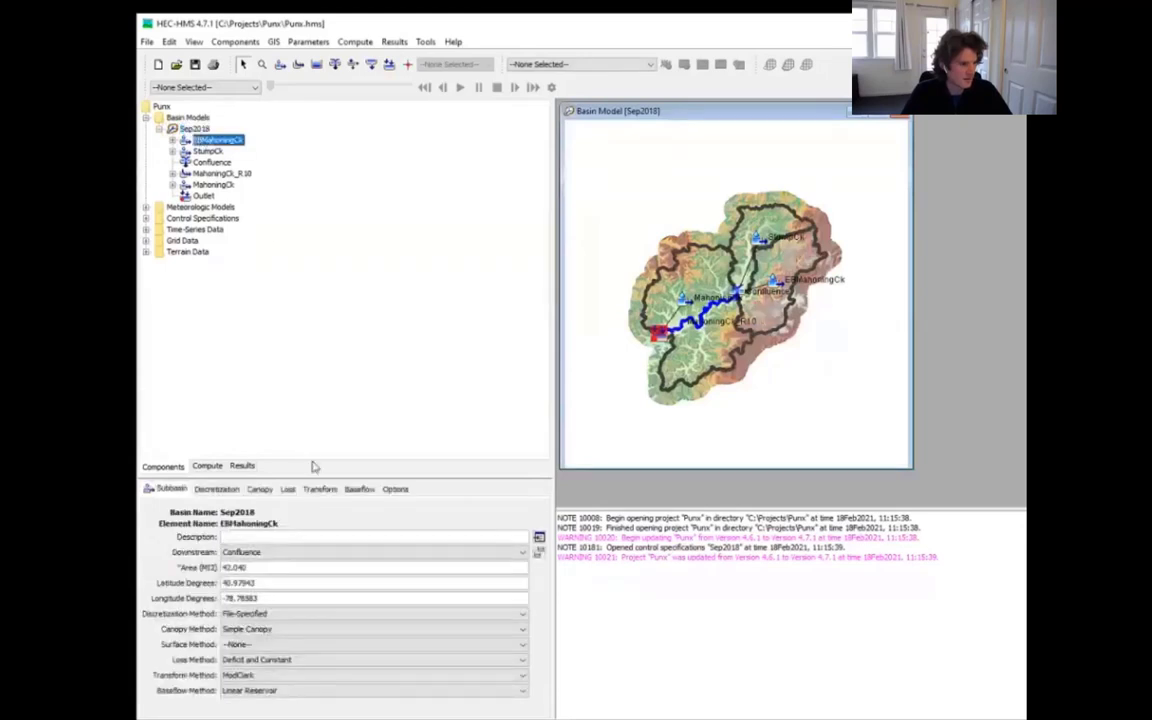
{"action": "left_click_drag", "start_coordinate": [300, 458], "coordinate": [297, 325]}
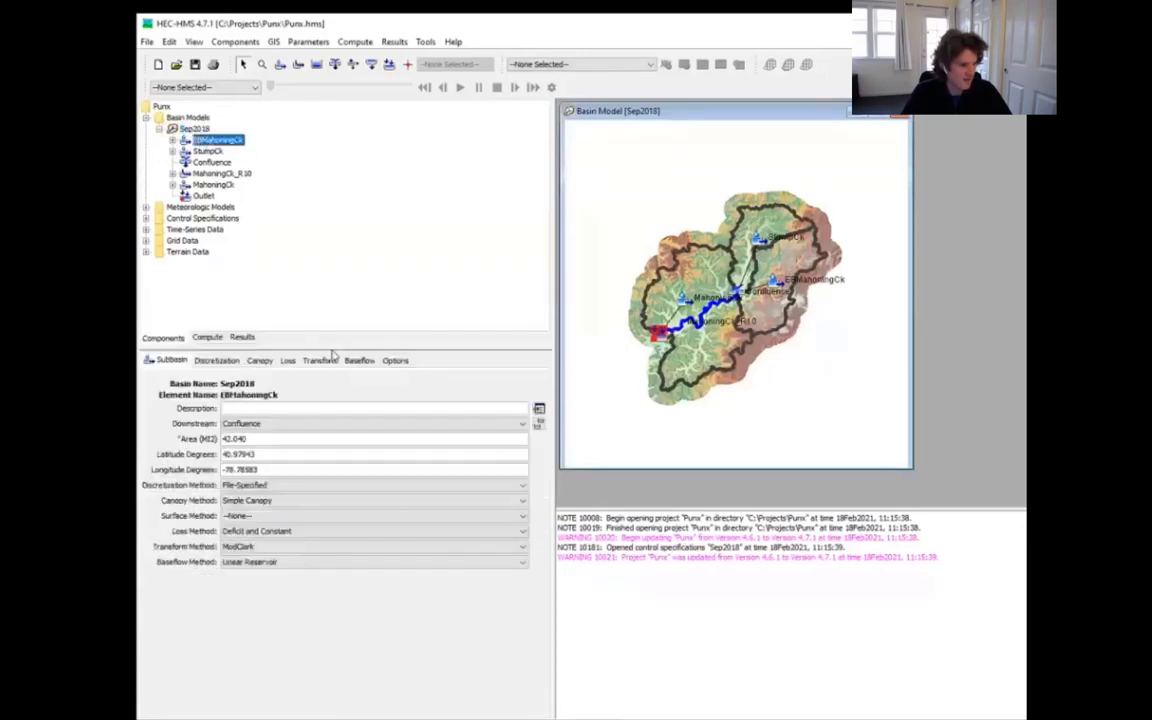
{"action": "left_click", "coordinate": [216, 361]}
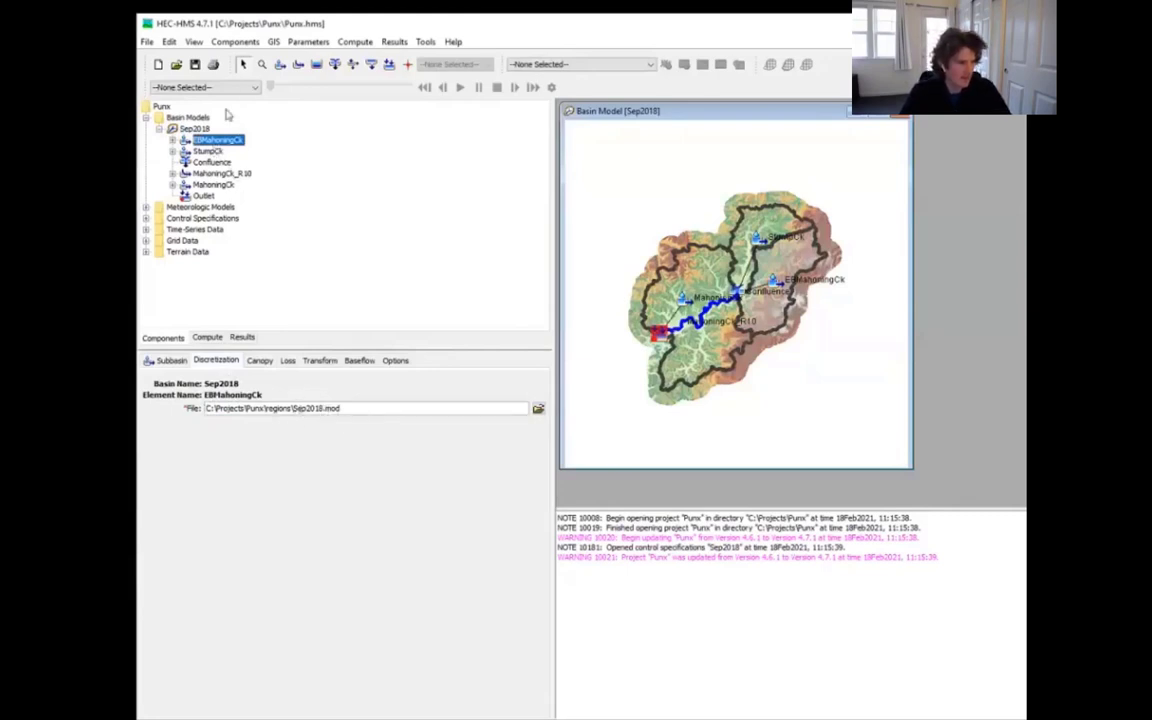
Step: Change the discretization method of the subbasins in basin model Sep2018 to Structured
{"action": "left_click", "coordinate": [195, 129]}
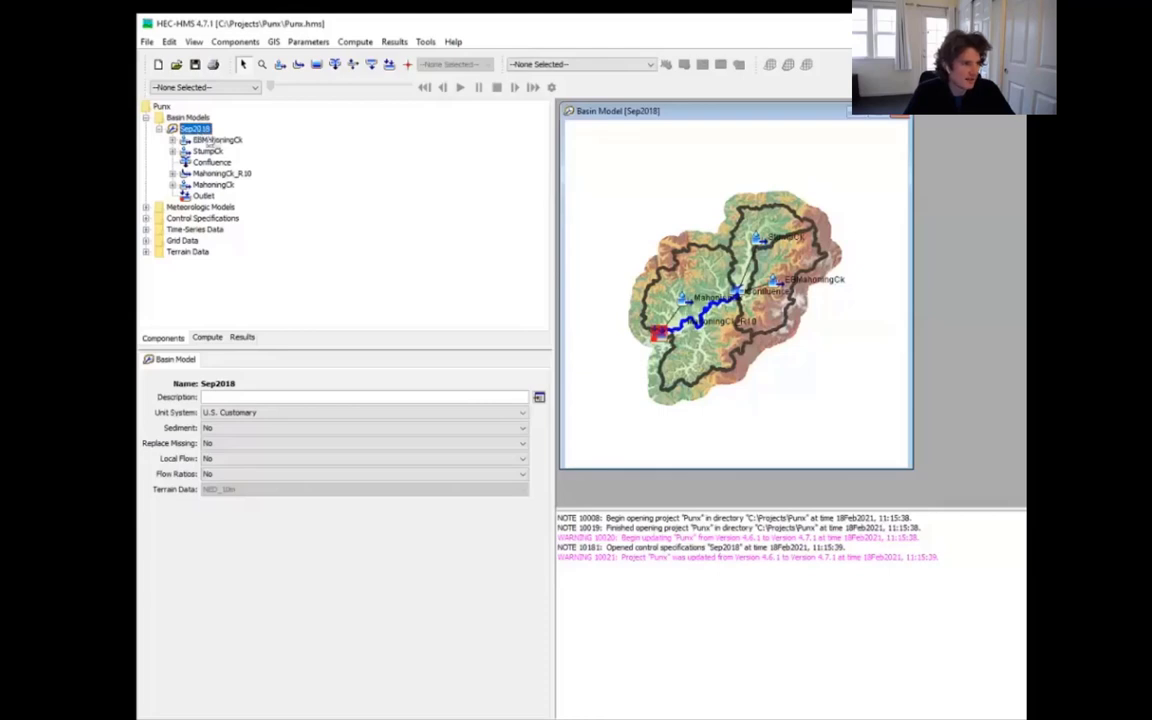
{"action": "left_click", "coordinate": [274, 42]}
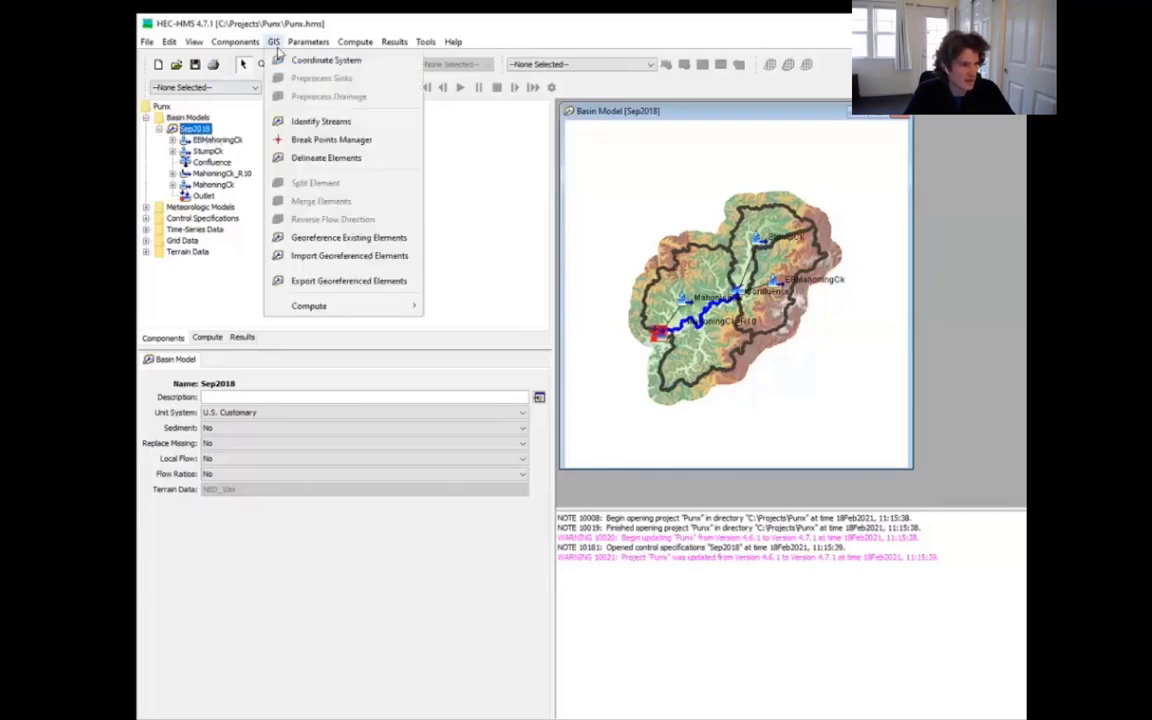
{"action": "mouse_move", "coordinate": [303, 42]}
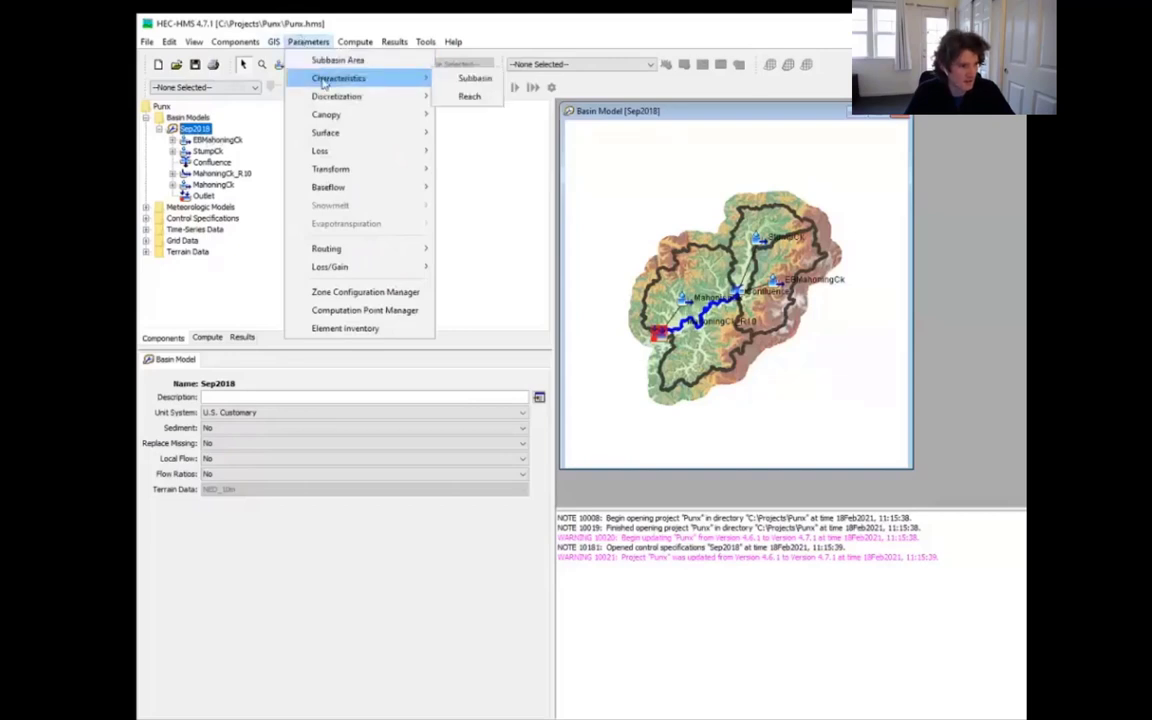
{"action": "mouse_move", "coordinate": [369, 95]}
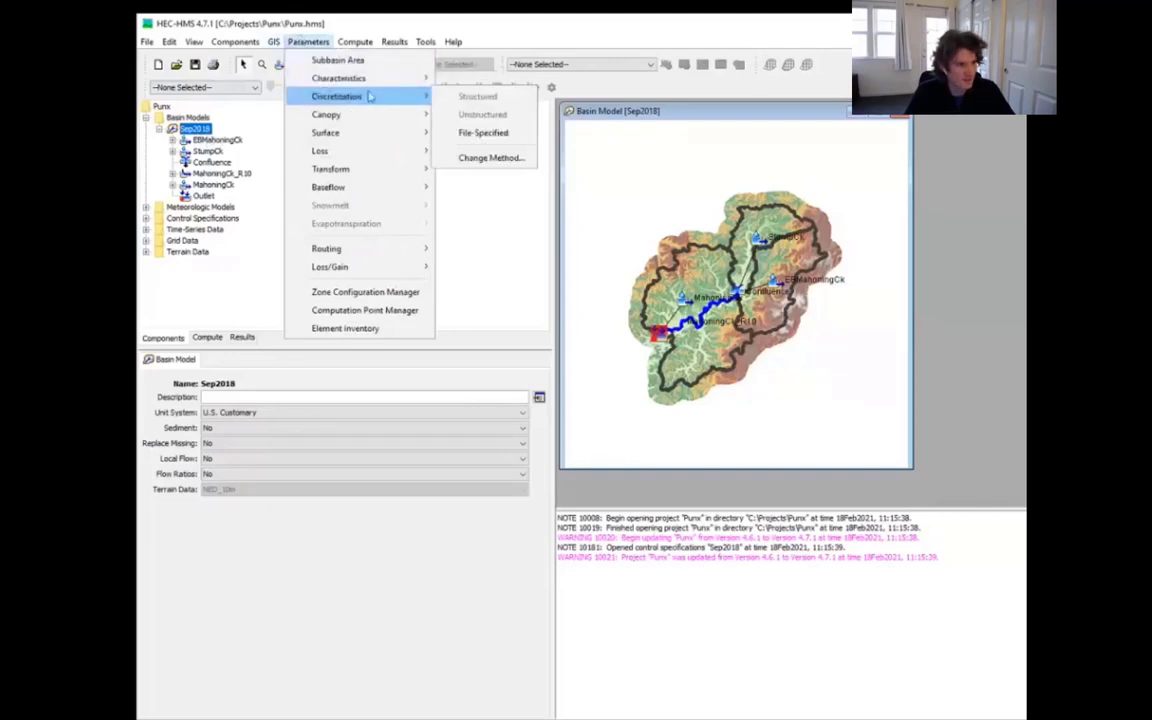
{"action": "left_click", "coordinate": [468, 157]}
{"action": "left_click", "coordinate": [554, 392]}
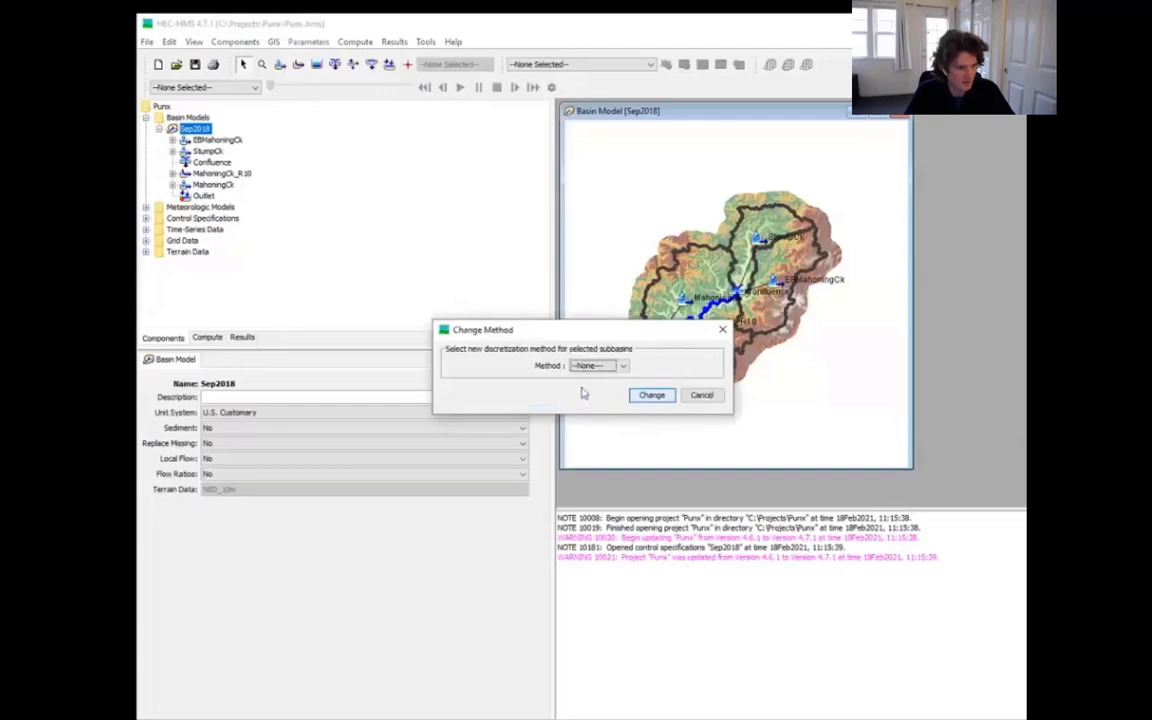
{"action": "left_click", "coordinate": [612, 366]}
{"action": "left_click", "coordinate": [599, 389]}
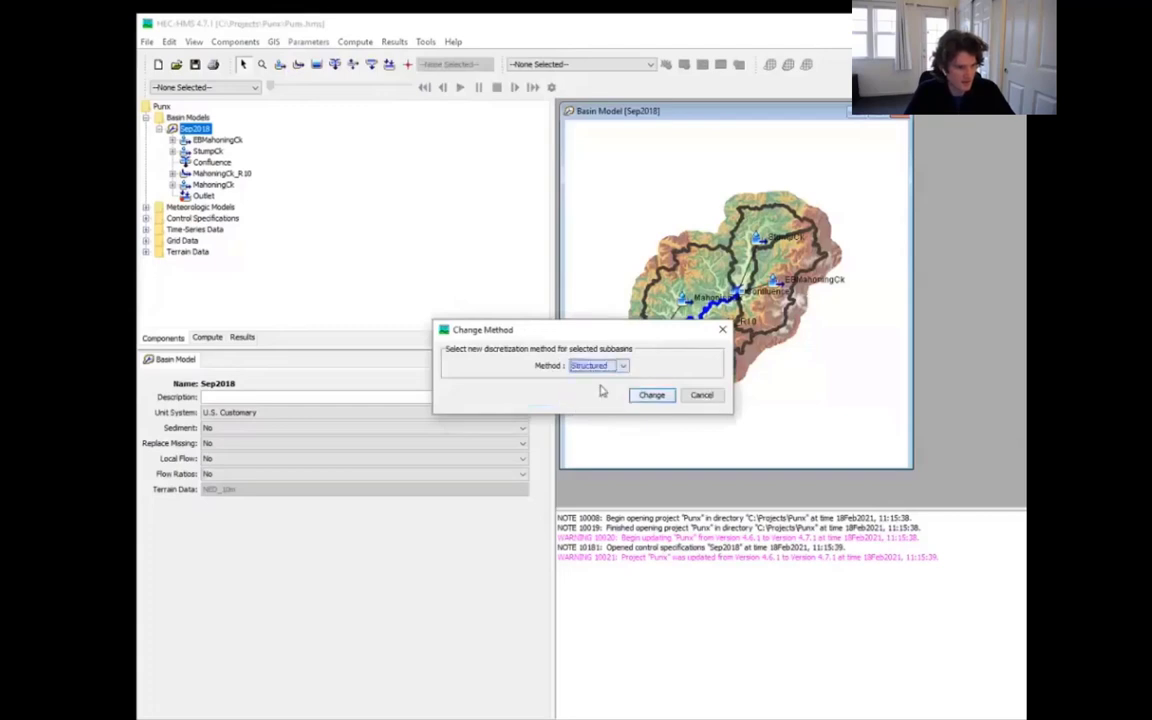
{"action": "left_click", "coordinate": [650, 395]}
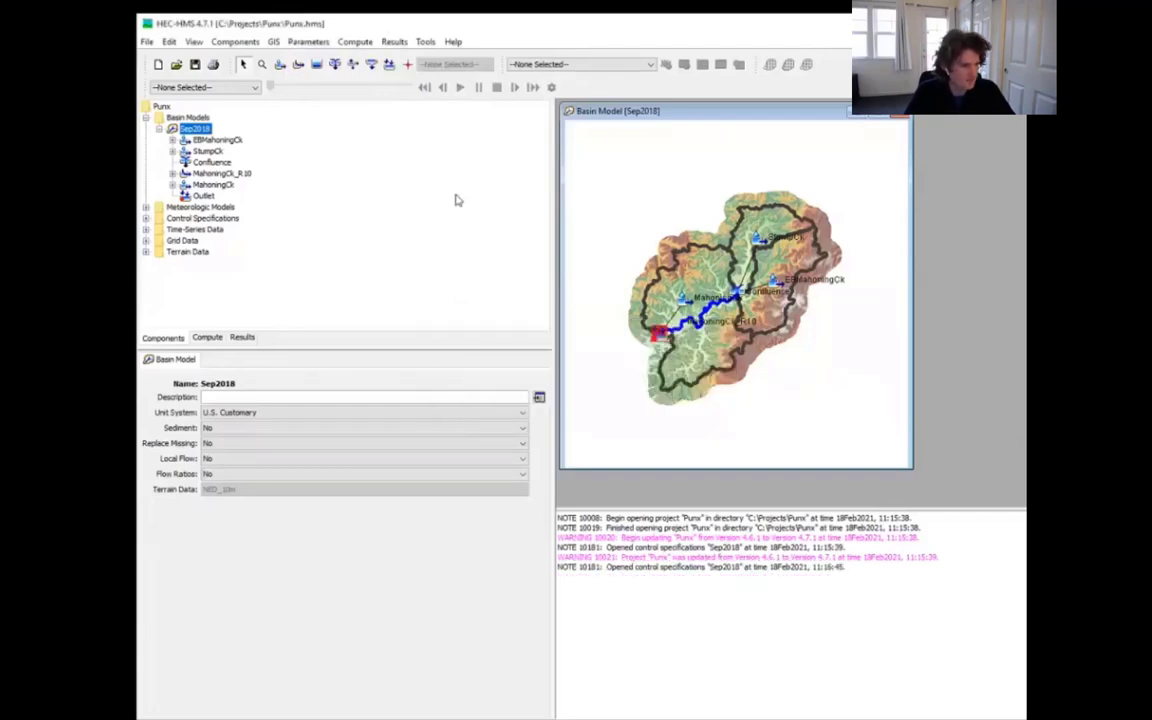
Step: Review the file, projection and cell size in the structured discretization table for the Sep2018 subbasins
{"action": "left_click", "coordinate": [308, 41]}
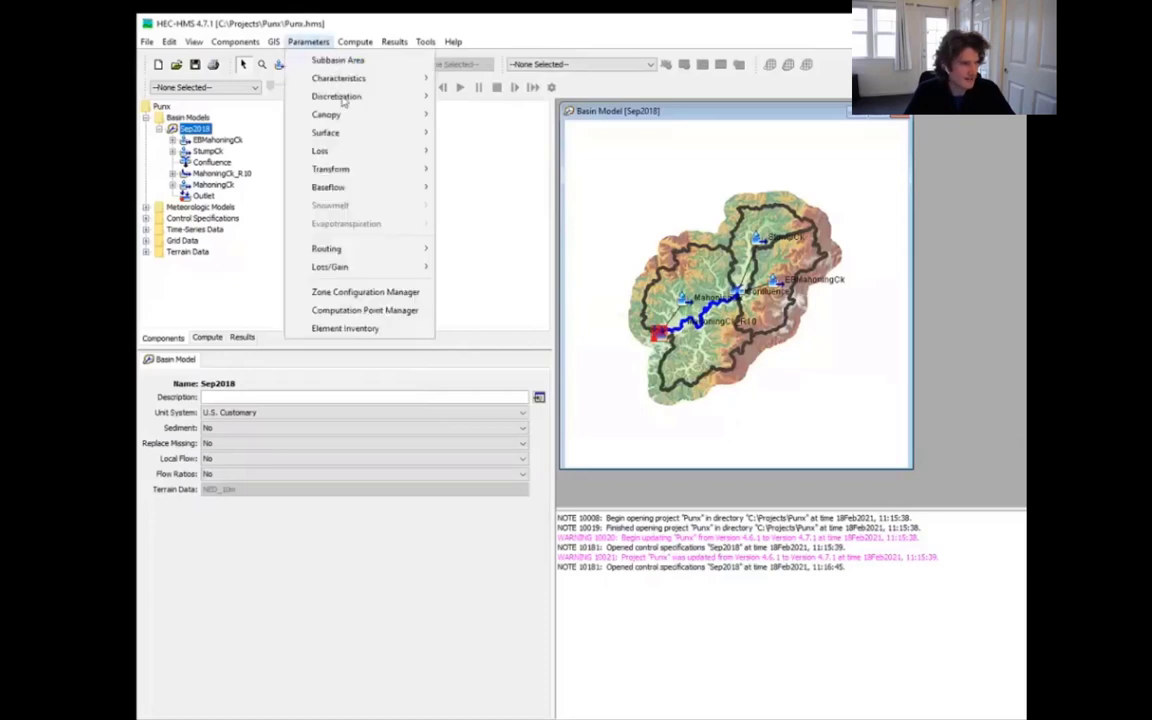
{"action": "mouse_move", "coordinate": [345, 96]}
{"action": "left_click", "coordinate": [477, 96]}
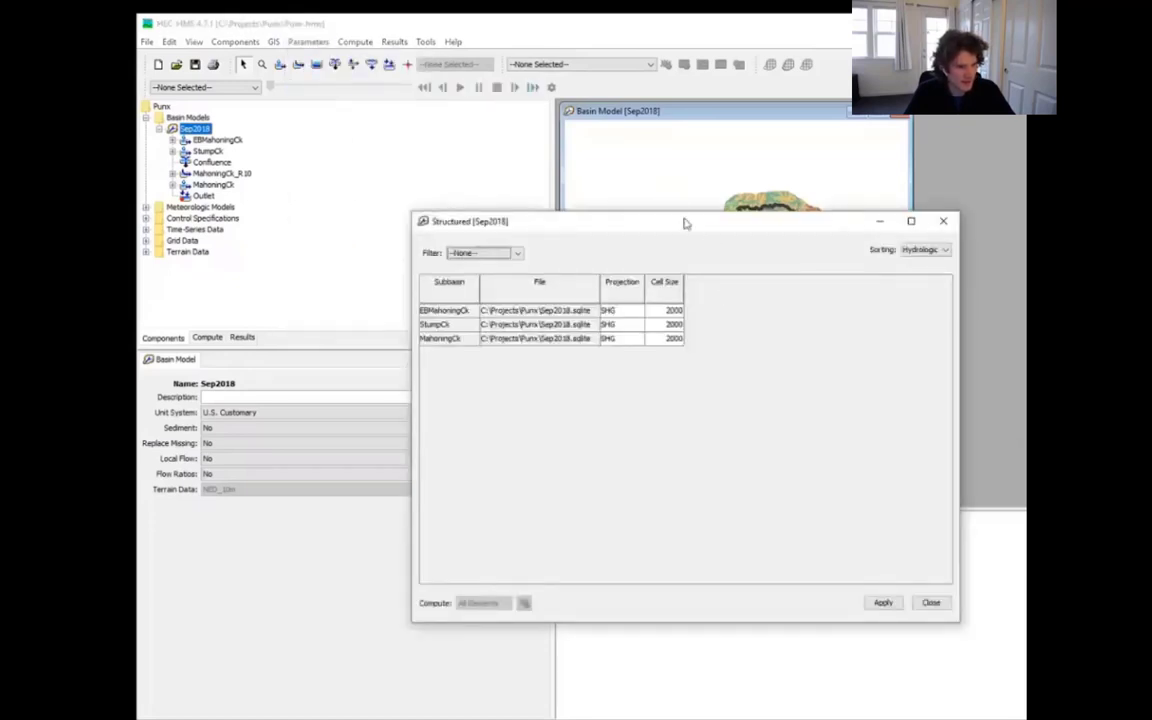
{"action": "left_click_drag", "start_coordinate": [617, 221], "coordinate": [557, 163]}
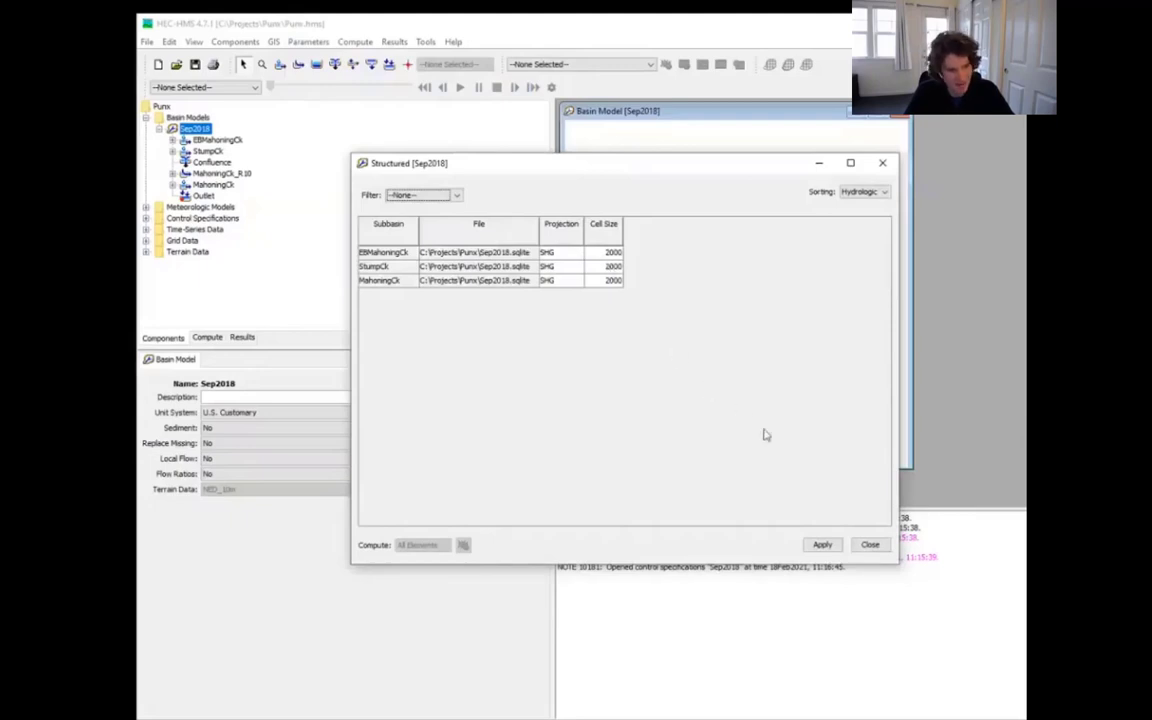
{"action": "left_click", "coordinate": [871, 544]}
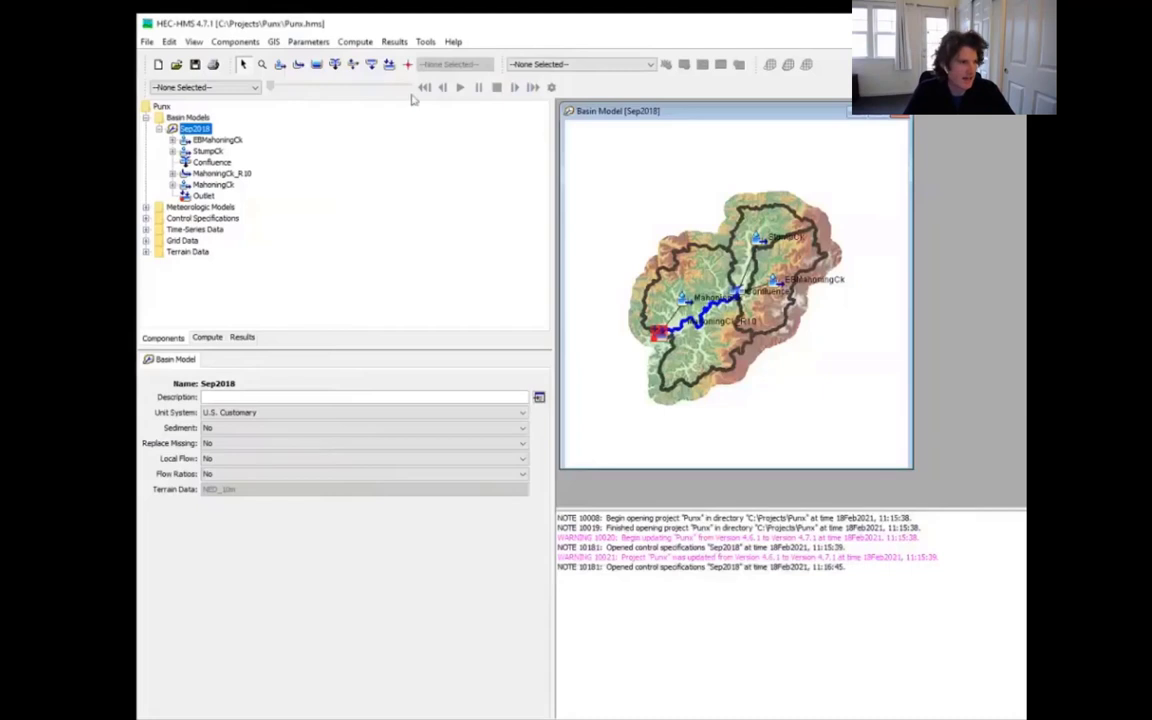
Step: Compute the grid cells for the Sep2018 basin model
{"action": "left_click", "coordinate": [274, 42]}
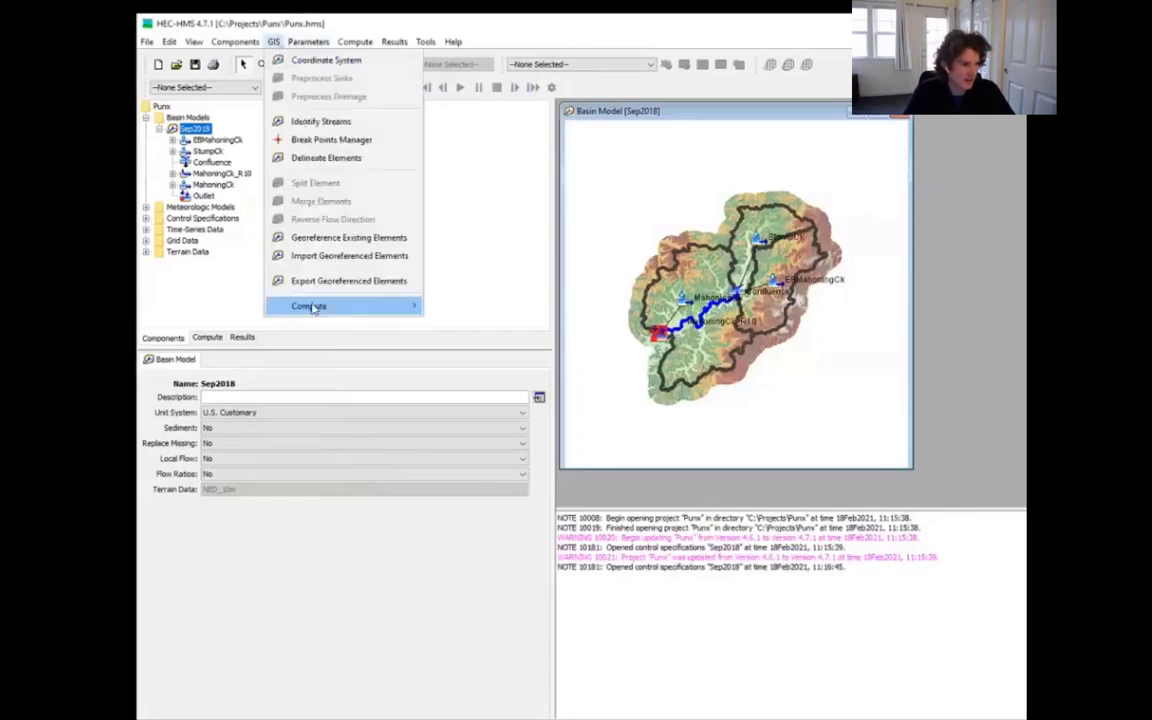
{"action": "mouse_move", "coordinate": [312, 307]}
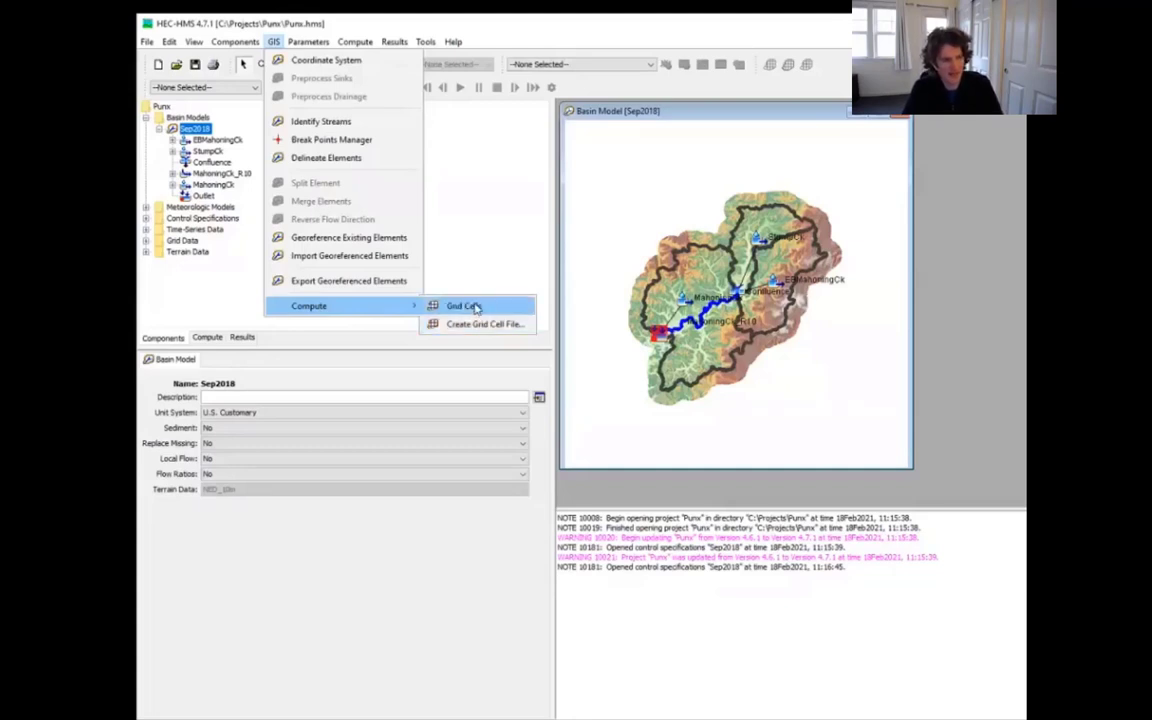
{"action": "left_click", "coordinate": [476, 308]}
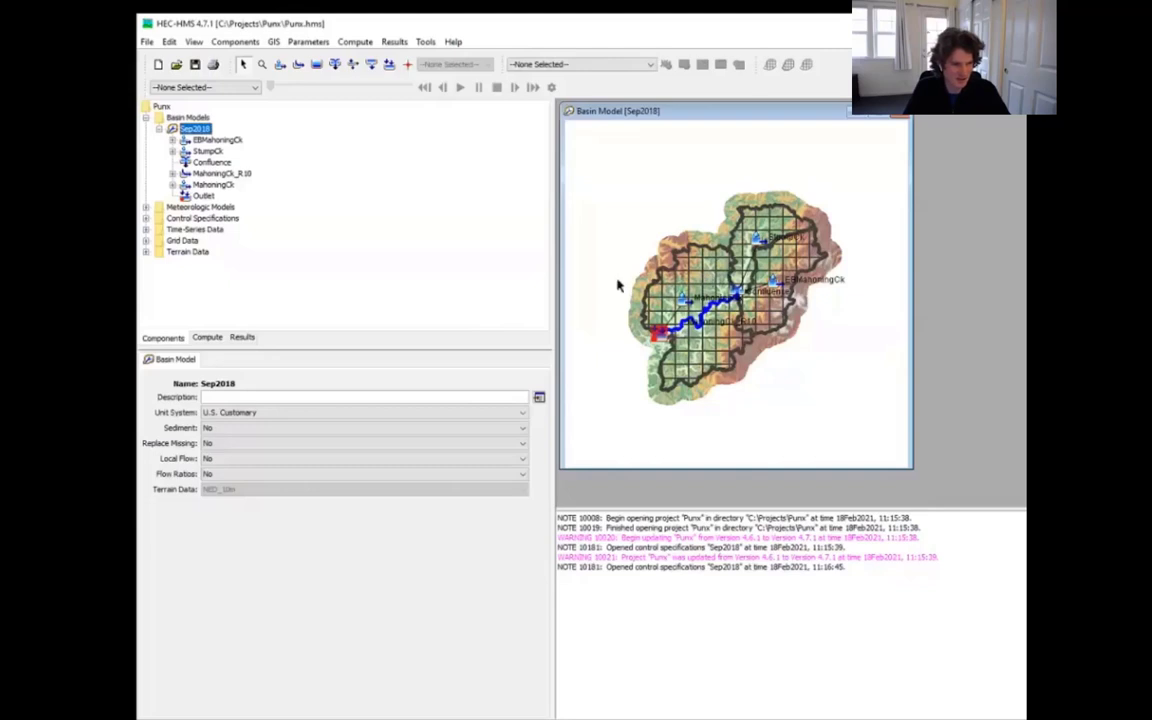
Step: Select the simulation run Sep2018 and compute it
{"action": "left_click", "coordinate": [621, 66]}
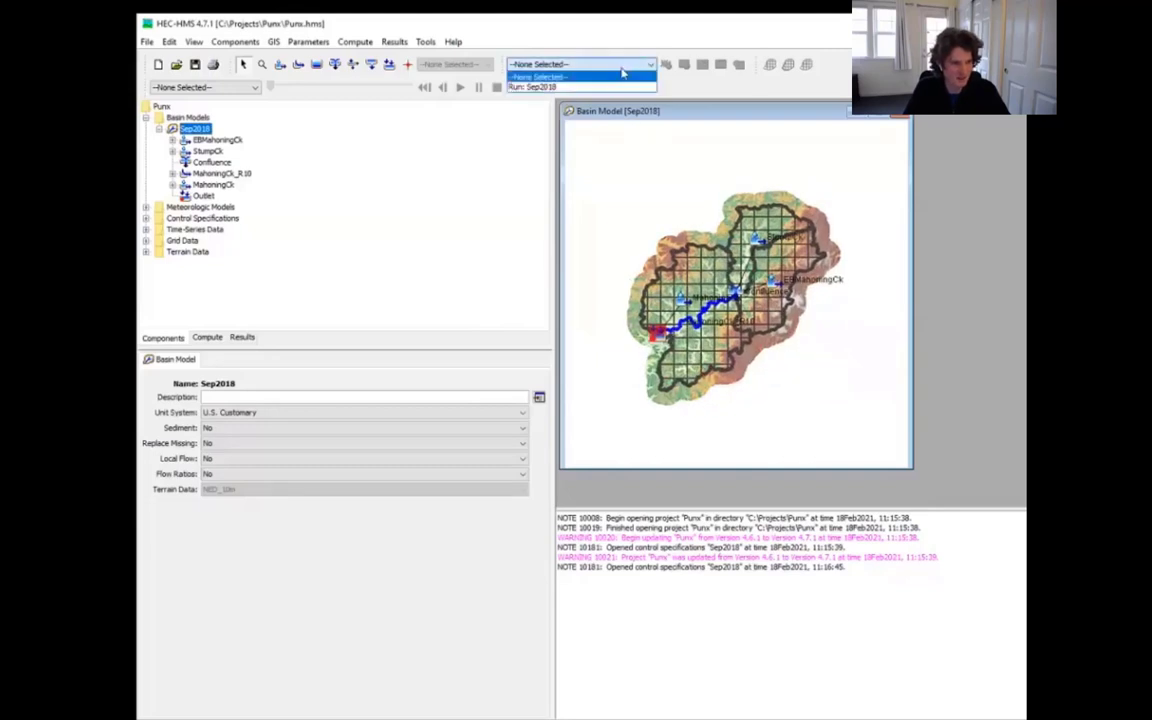
{"action": "left_click", "coordinate": [679, 187]}
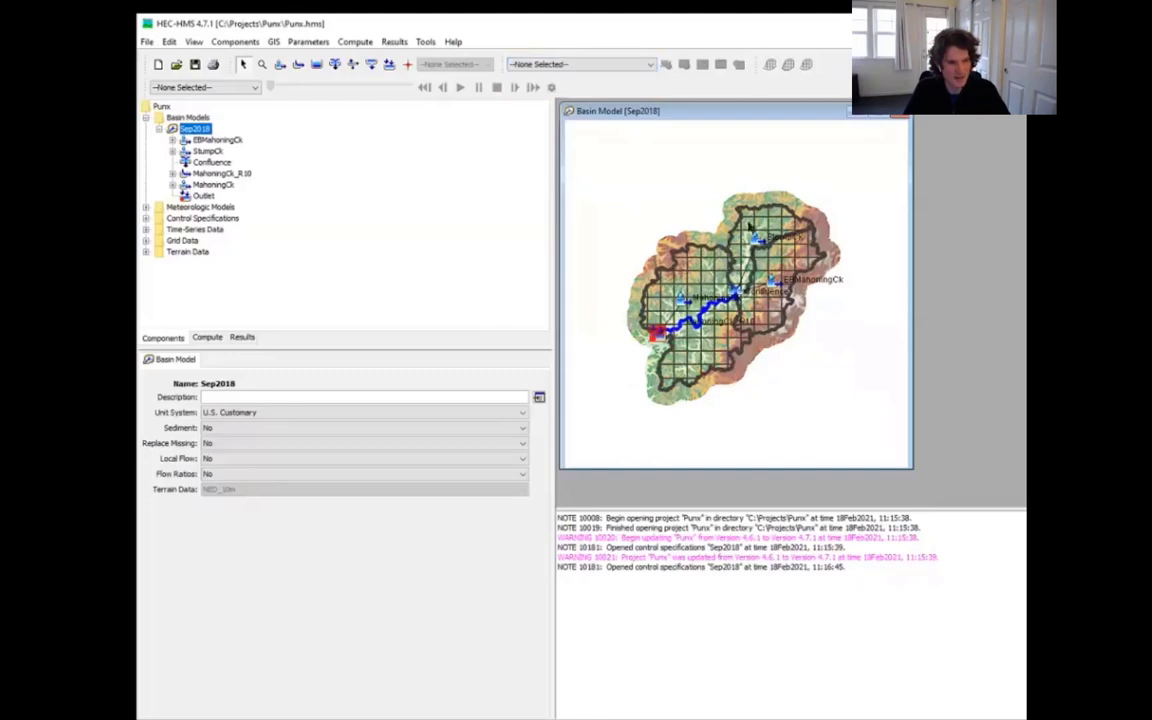
{"action": "scroll", "coordinate": [745, 228], "scroll_direction": "up", "scroll_amount": 1}
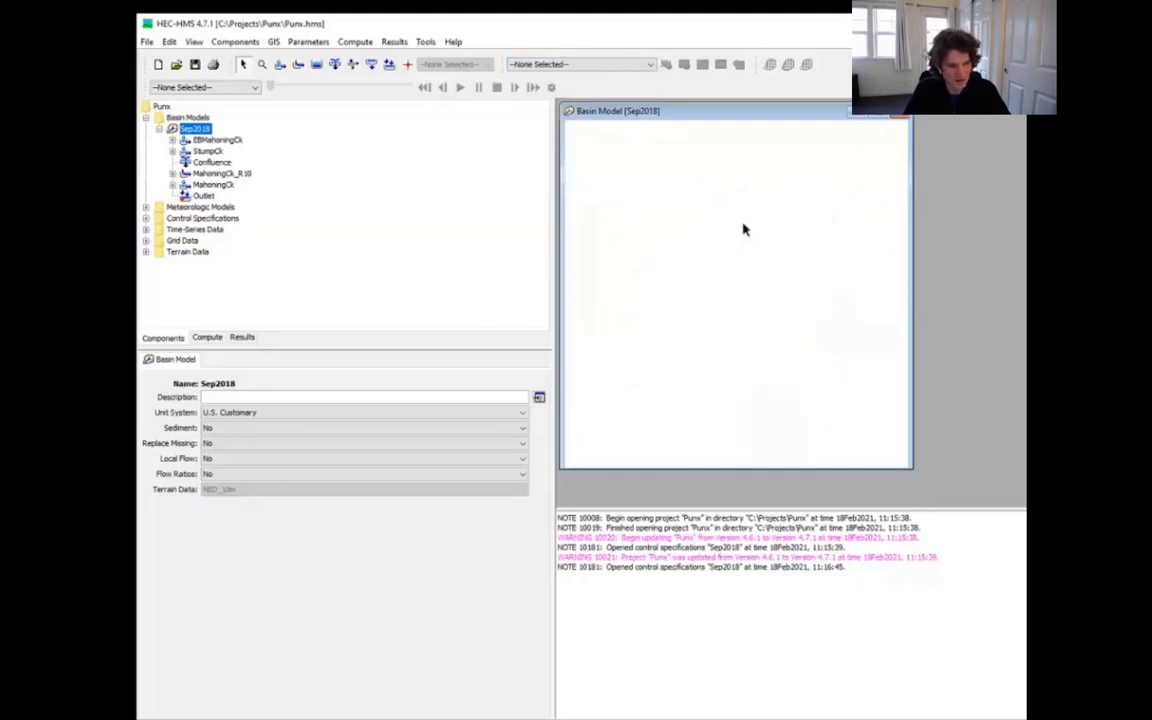
{"action": "scroll", "coordinate": [684, 201], "scroll_direction": "up", "scroll_amount": 1}
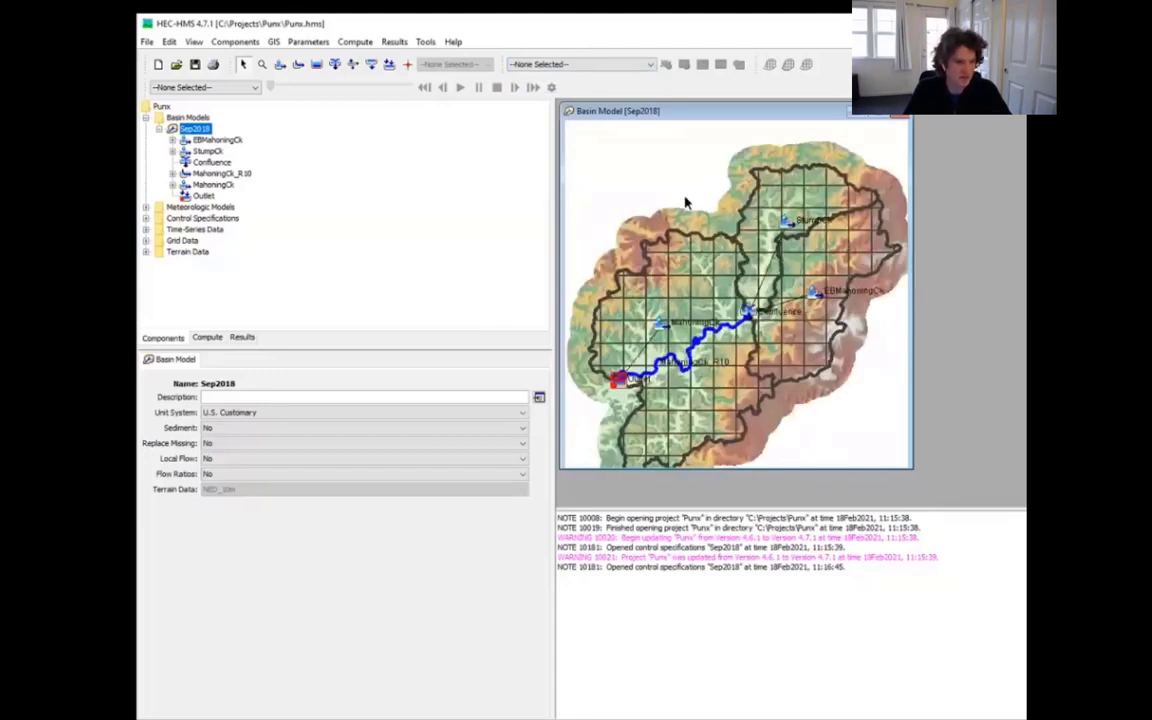
{"action": "scroll", "coordinate": [645, 159], "scroll_direction": "down", "scroll_amount": 1}
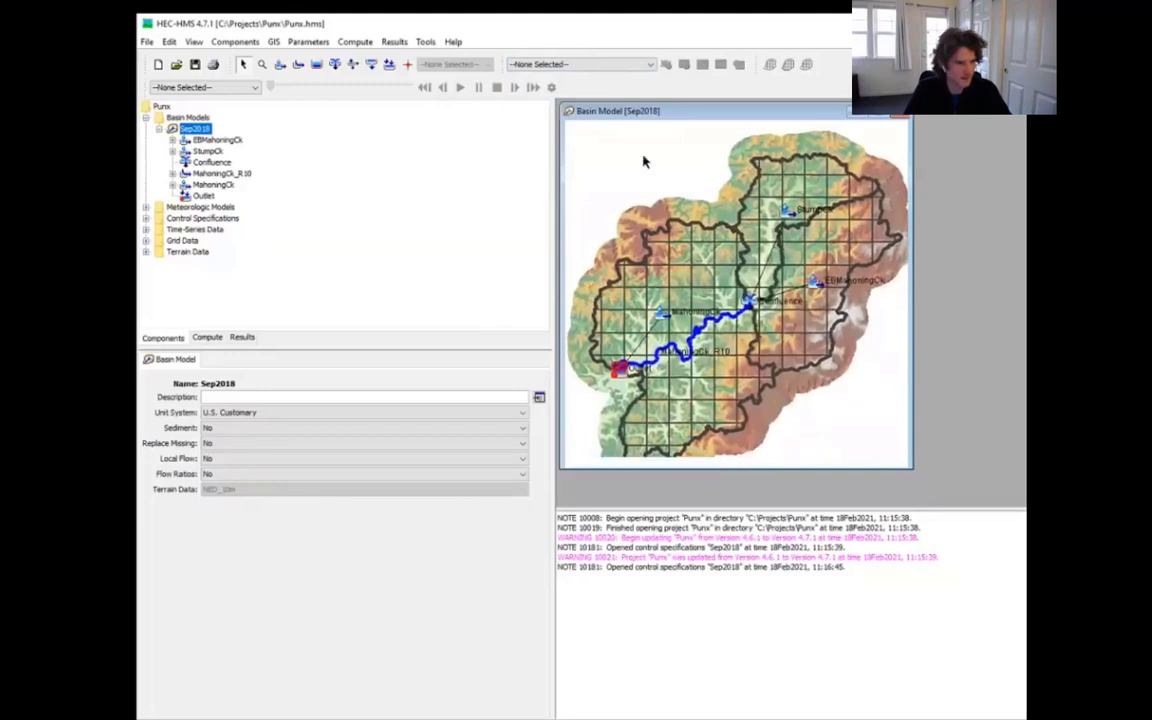
{"action": "left_click", "coordinate": [562, 65]}
{"action": "left_click", "coordinate": [562, 82]}
{"action": "left_click", "coordinate": [666, 64]}
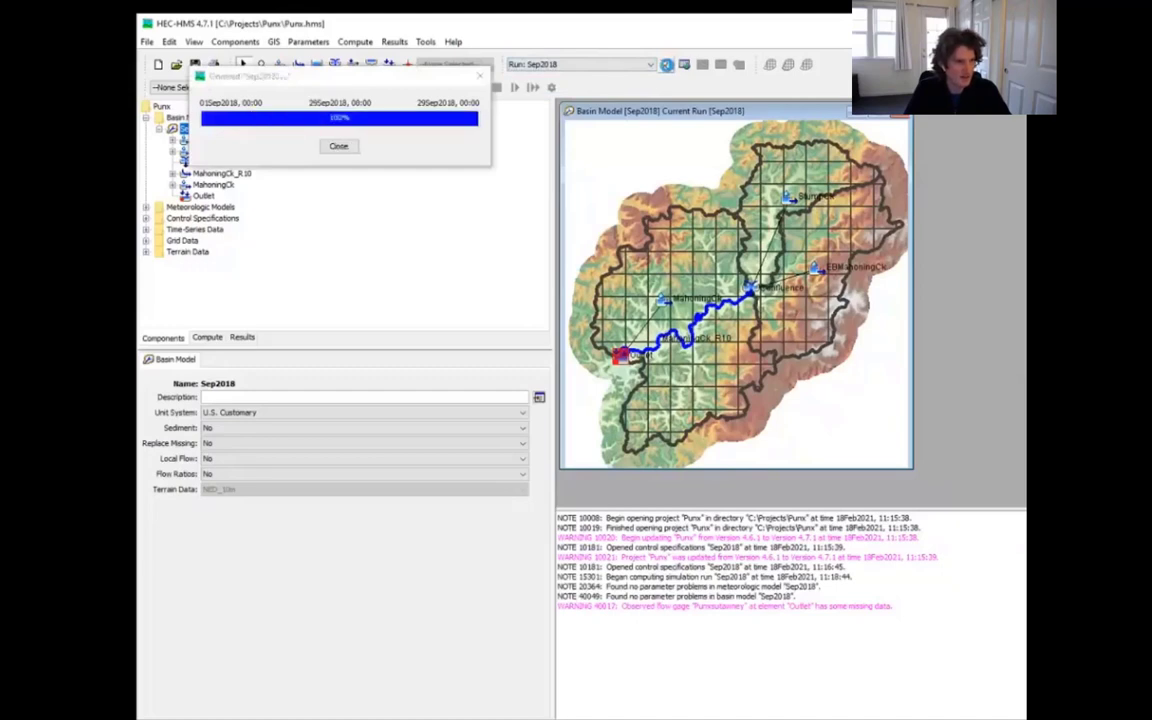
Step: Open the recent project RedwoodCreek and load its RedwoodCreek_2D basin model
{"action": "left_click", "coordinate": [147, 41]}
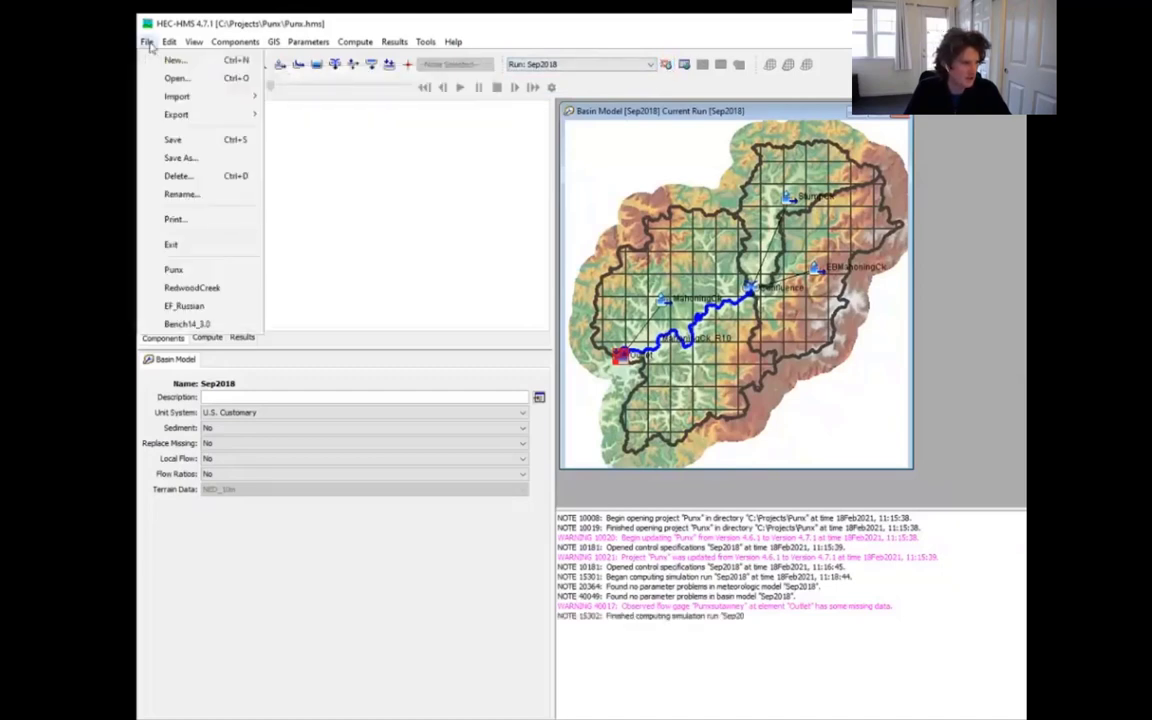
{"action": "left_click", "coordinate": [190, 287]}
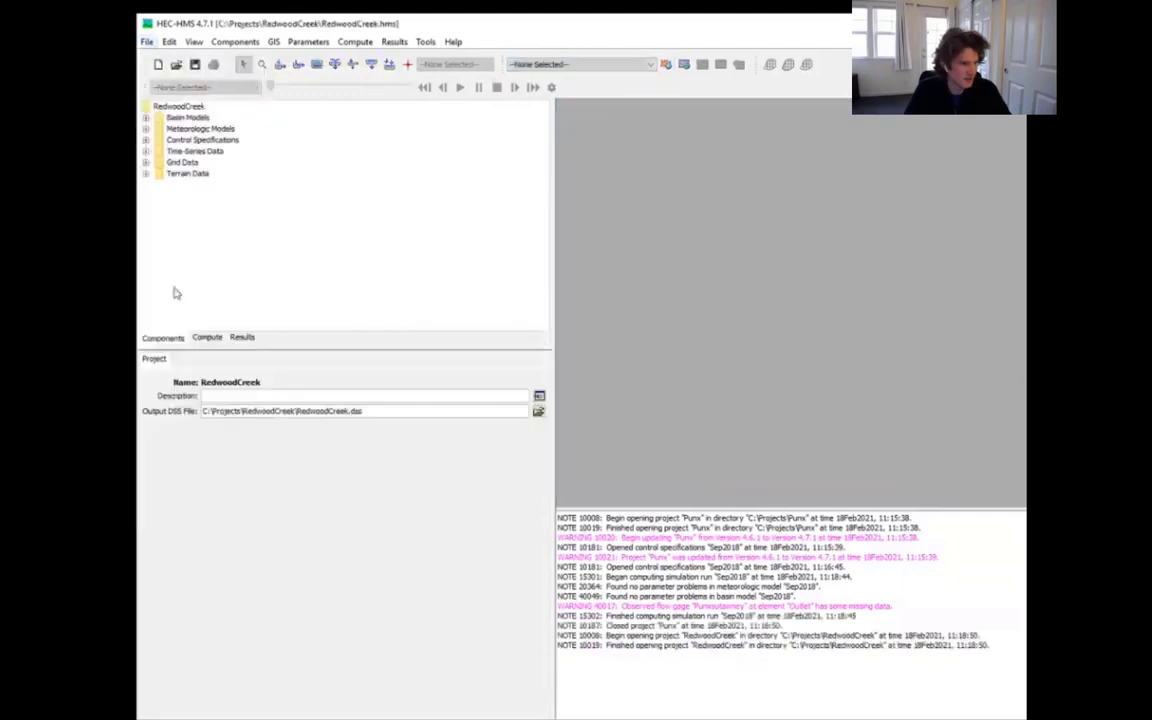
{"action": "left_click", "coordinate": [145, 117]}
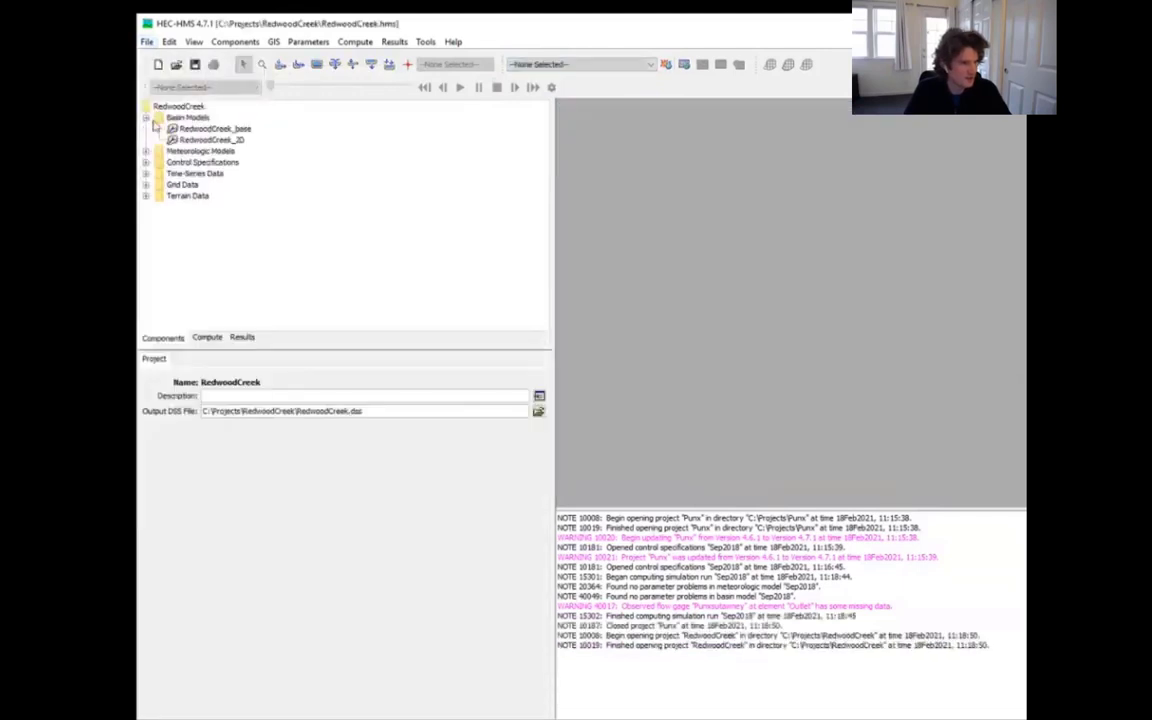
{"action": "double_click", "coordinate": [210, 140]}
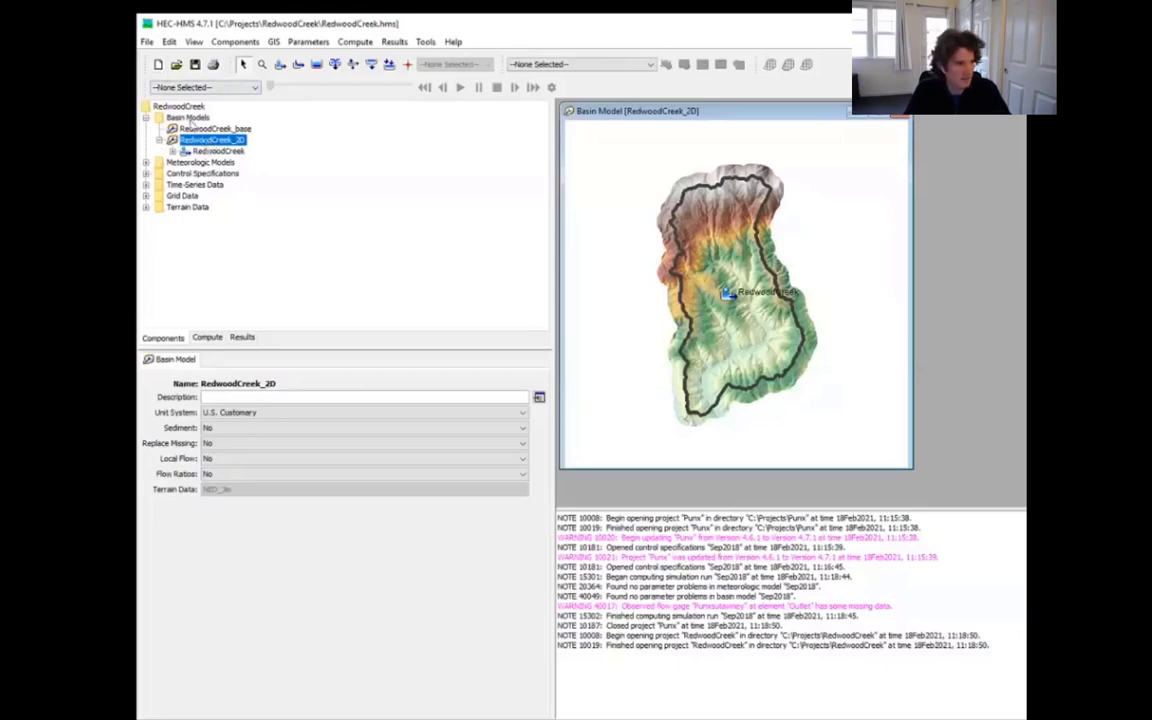
Step: Start a HEC-RAS HDF import with the file RedwoodCreek_normalDepth.p01.hdf from the data folder
{"action": "left_click", "coordinate": [146, 42]}
{"action": "mouse_move", "coordinate": [186, 97]}
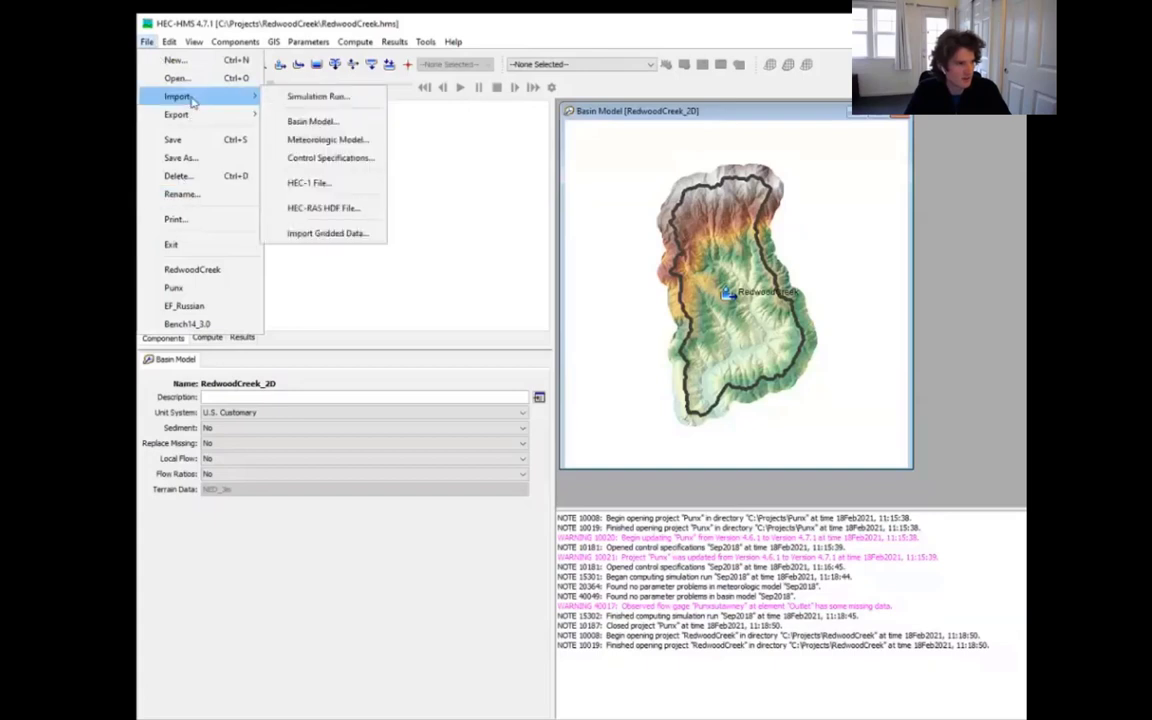
{"action": "left_click", "coordinate": [341, 209]}
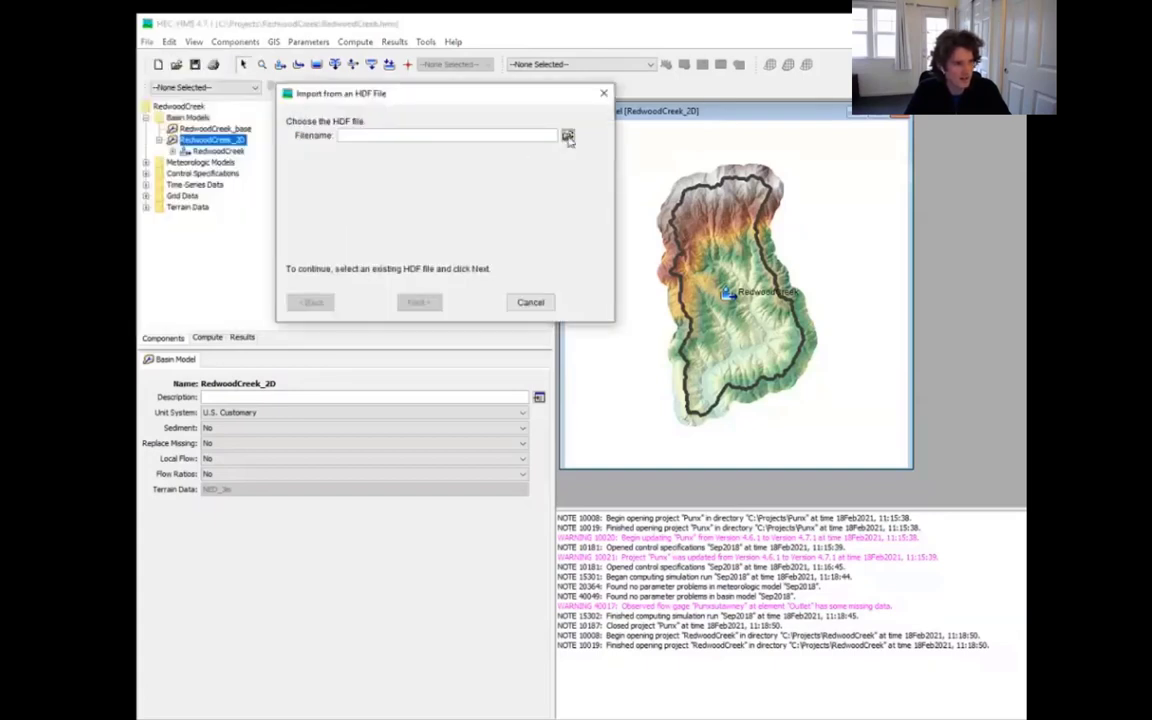
{"action": "left_click", "coordinate": [567, 136]}
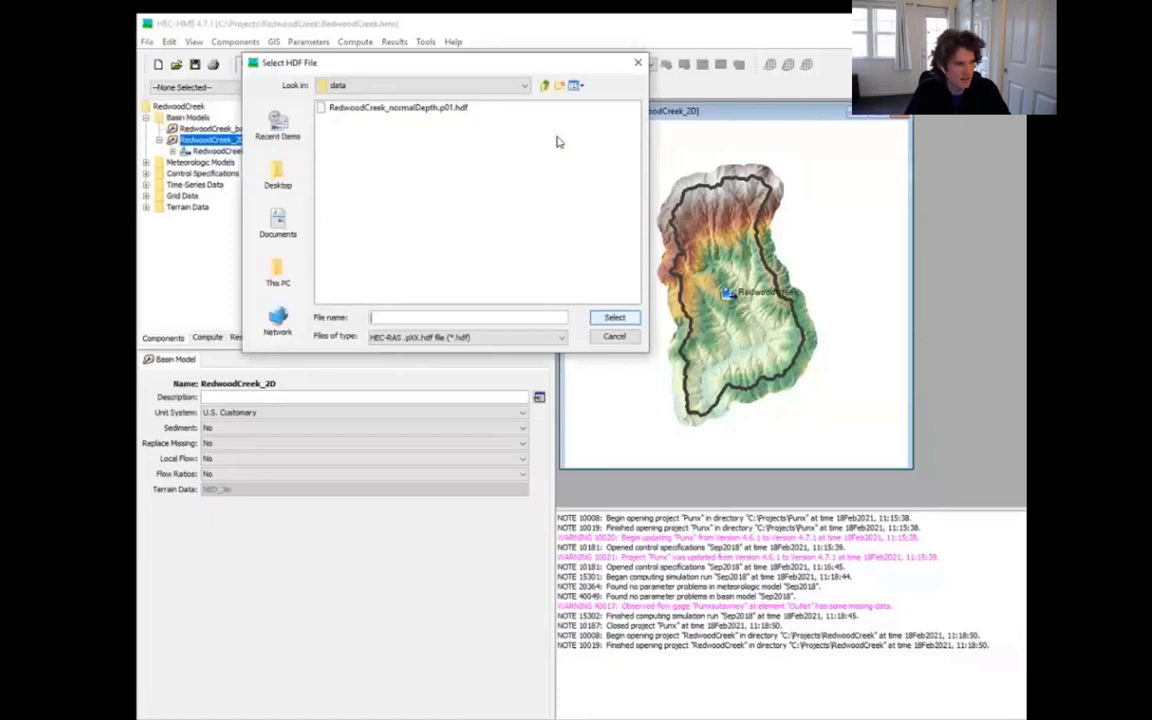
{"action": "double_click", "coordinate": [434, 110]}
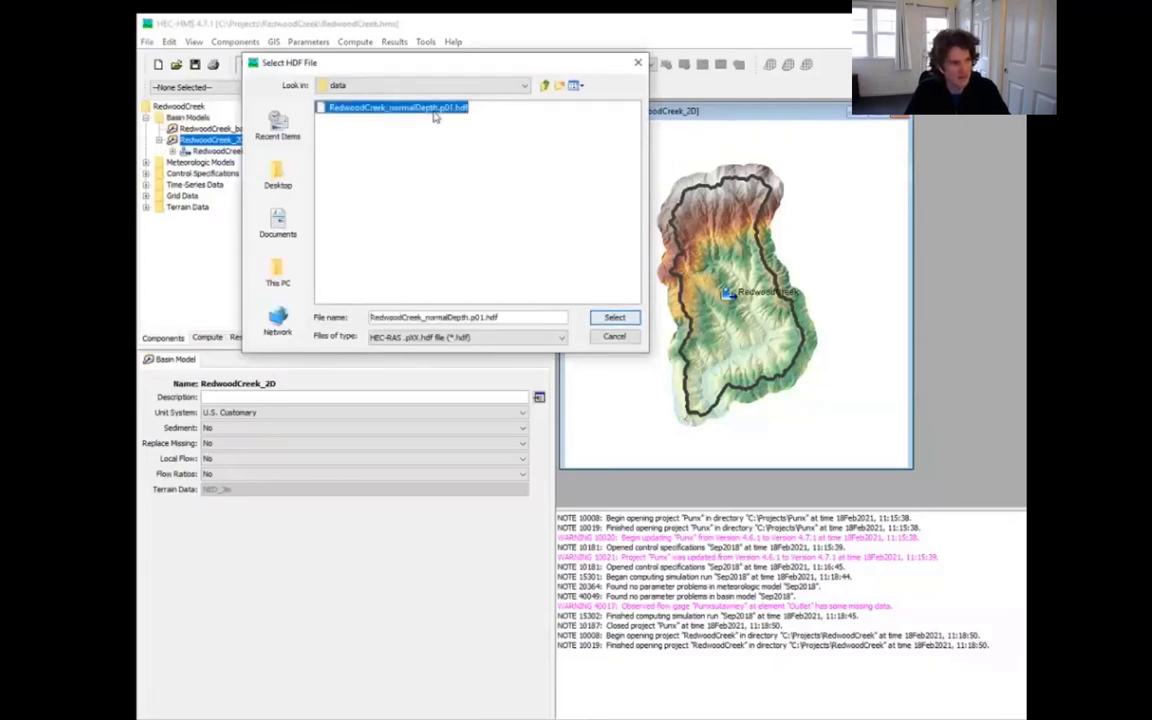
{"action": "left_click", "coordinate": [416, 302]}
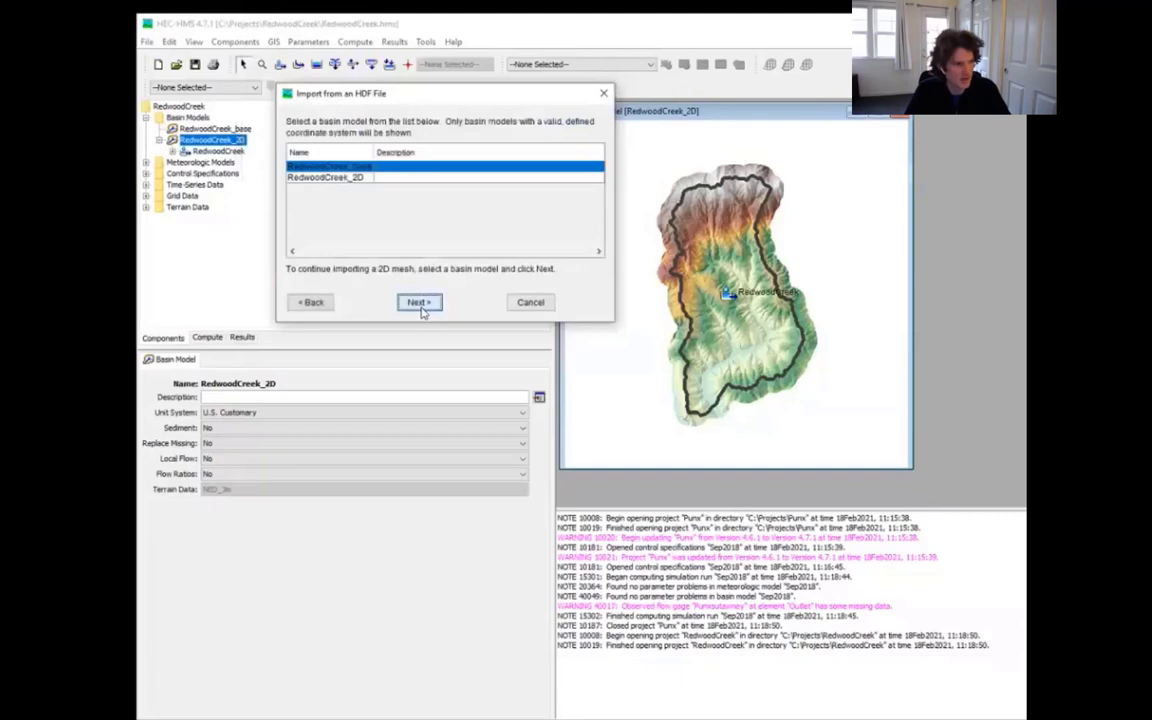
Step: Import the 2D mesh into the RedwoodCreek subbasin of basin model RedwoodCreek_2D, using the RedwoodCreek 2D area
{"action": "left_click", "coordinate": [390, 179]}
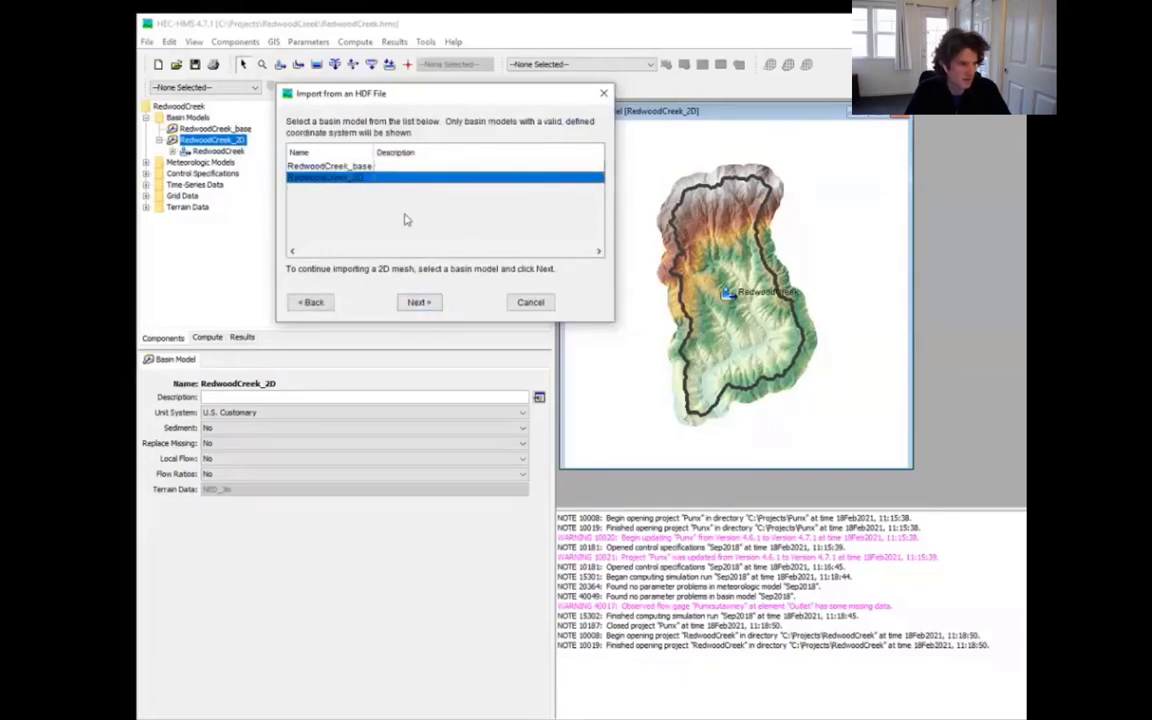
{"action": "left_click", "coordinate": [419, 303]}
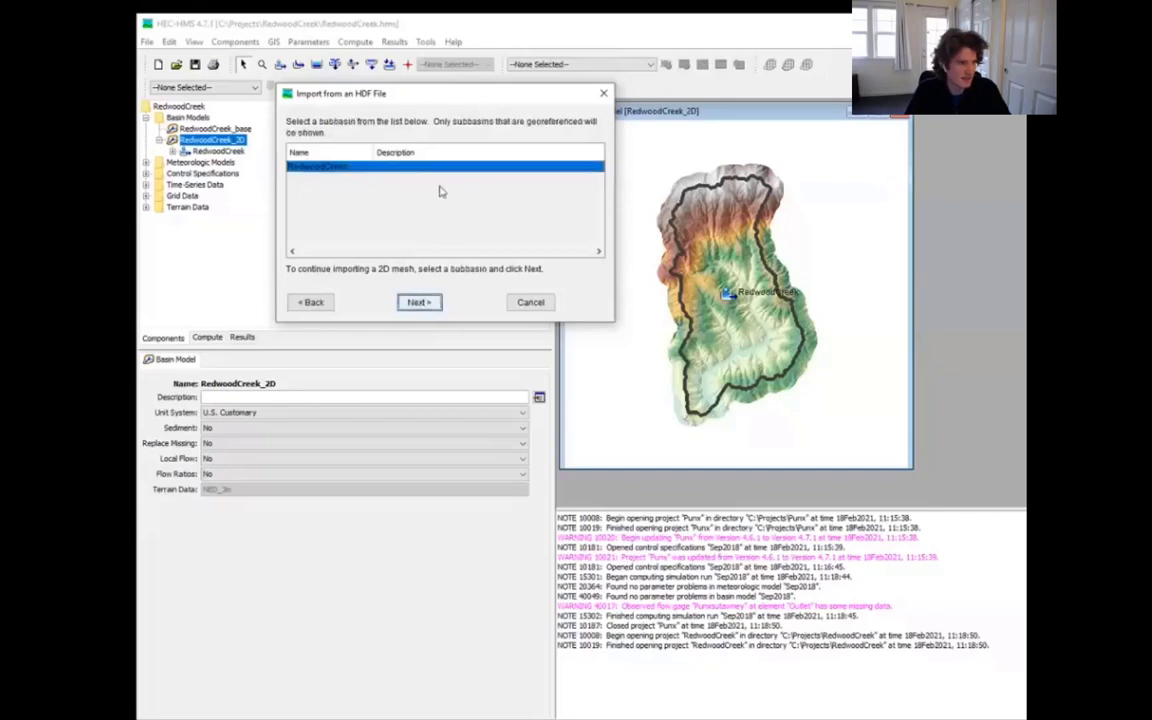
{"action": "left_click", "coordinate": [436, 302]}
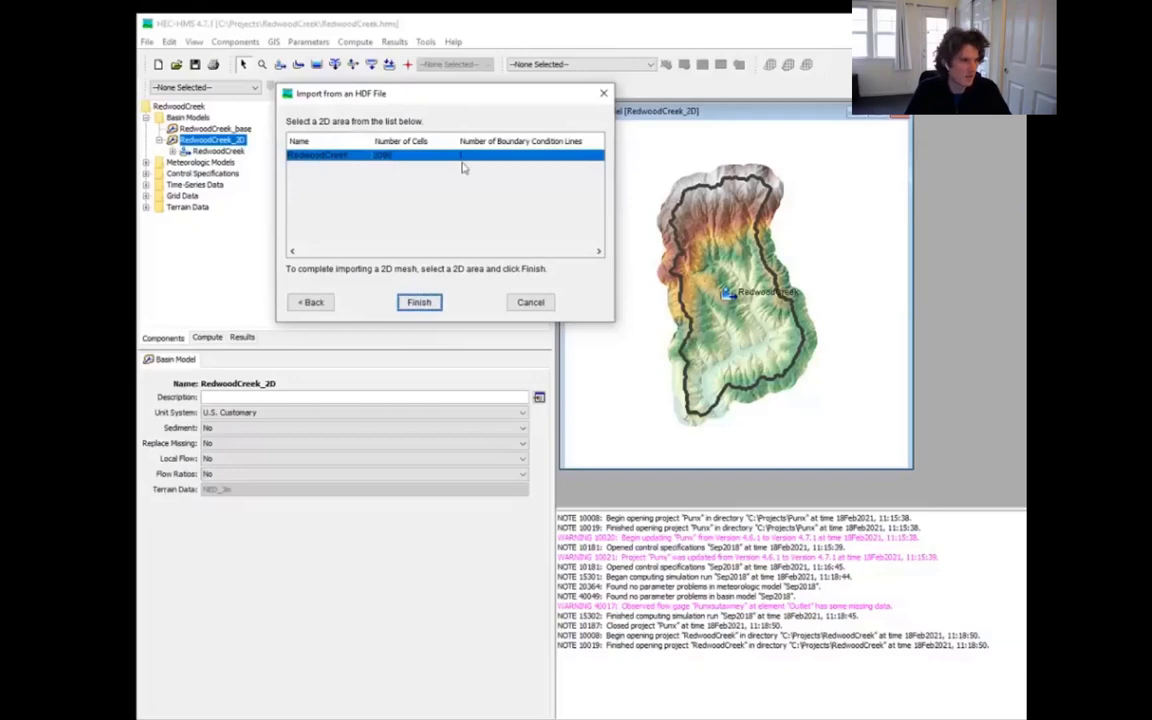
{"action": "left_click", "coordinate": [420, 304]}
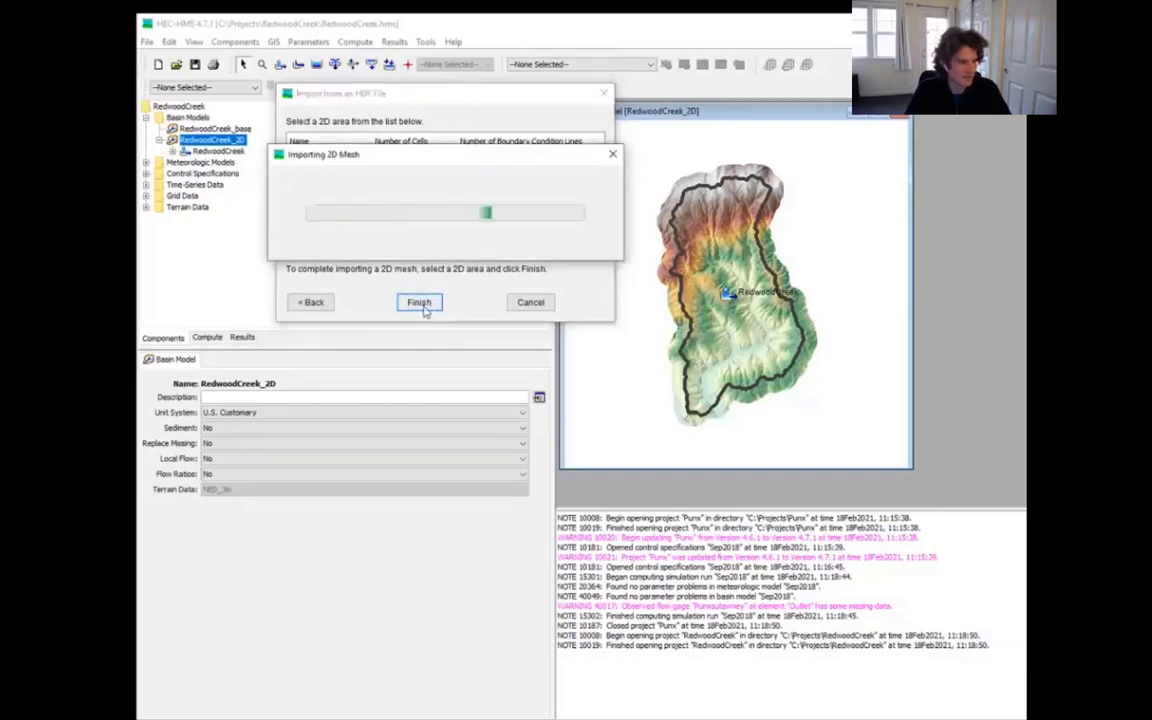
Step: Turn on the Discretization map layer for RedwoodCreek_2D and inspect the mesh on the basin map
{"action": "right_click", "coordinate": [623, 240]}
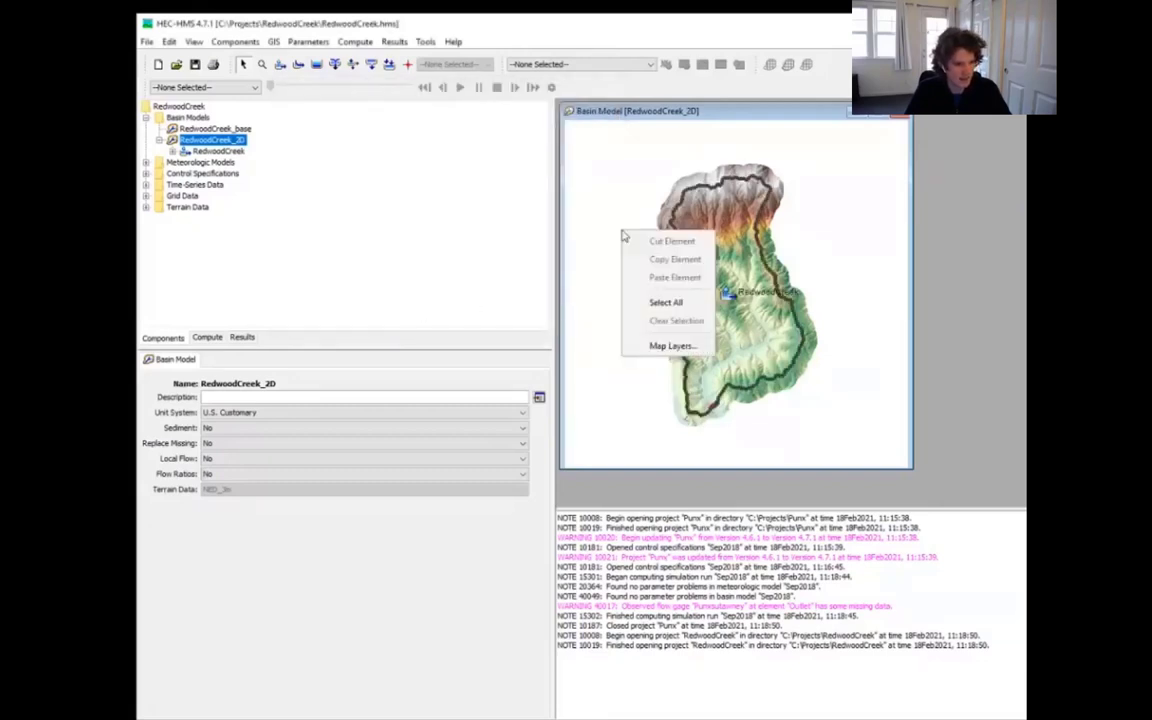
{"action": "left_click", "coordinate": [656, 347]}
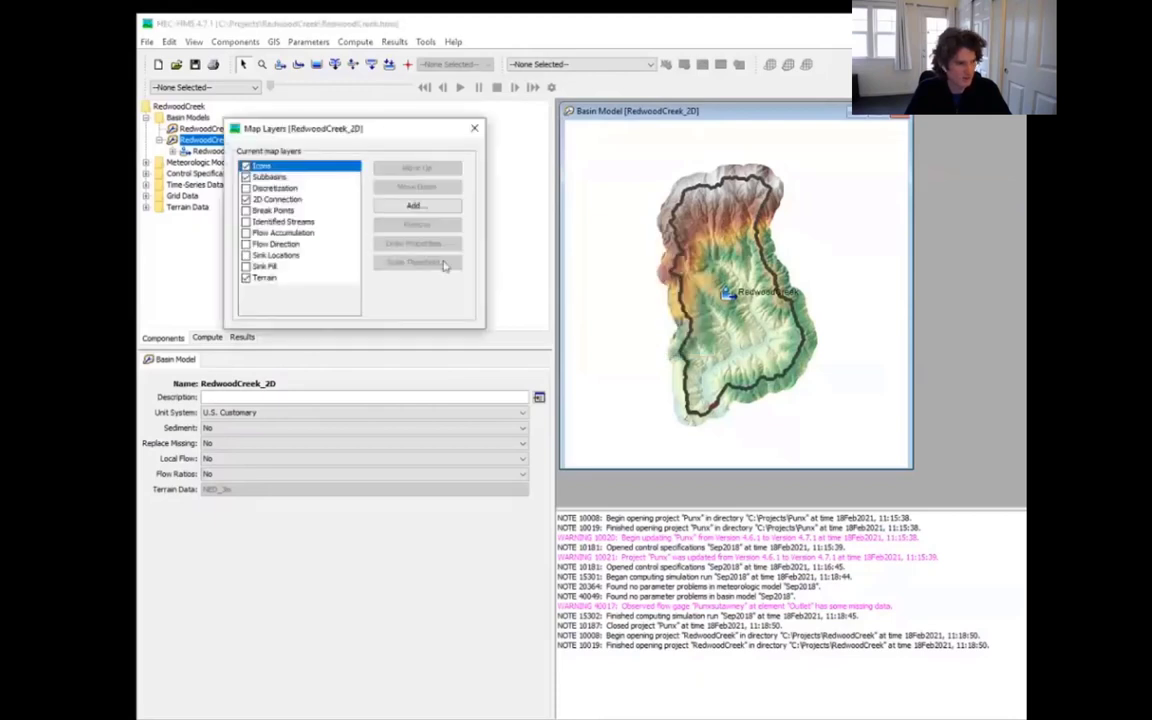
{"action": "left_click", "coordinate": [250, 189]}
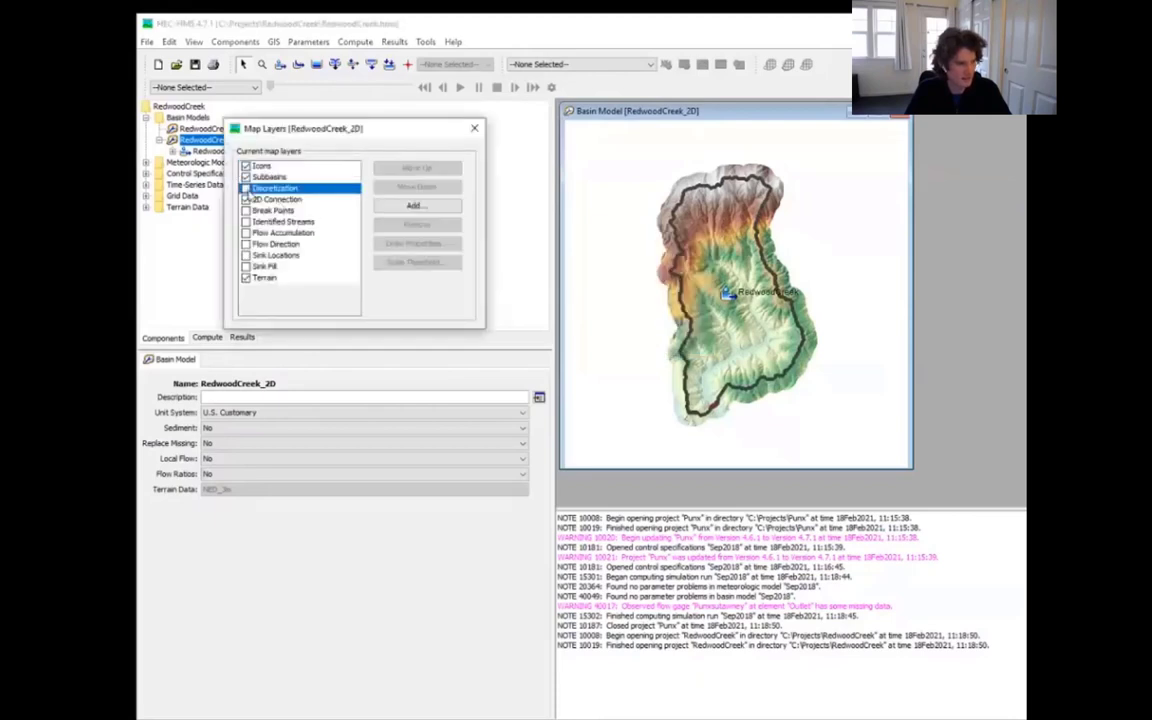
{"action": "left_click", "coordinate": [245, 188]}
{"action": "scroll", "coordinate": [679, 311], "scroll_direction": "up", "scroll_amount": 1}
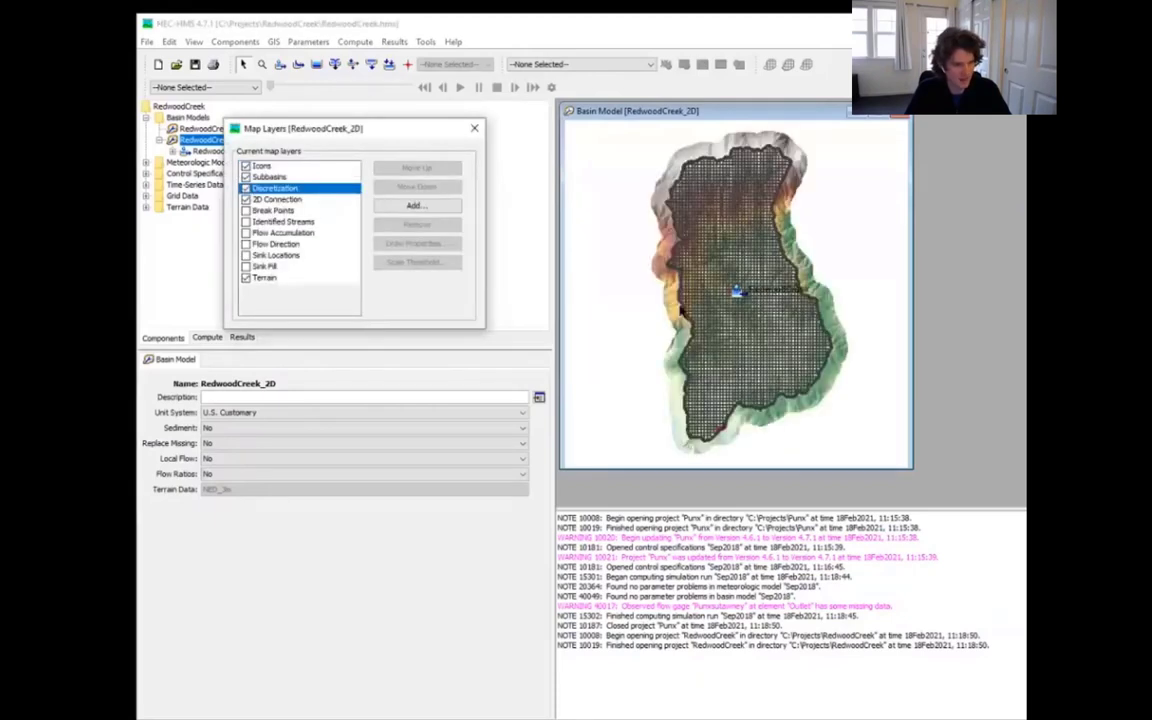
{"action": "scroll", "coordinate": [681, 309], "scroll_direction": "down", "scroll_amount": 1}
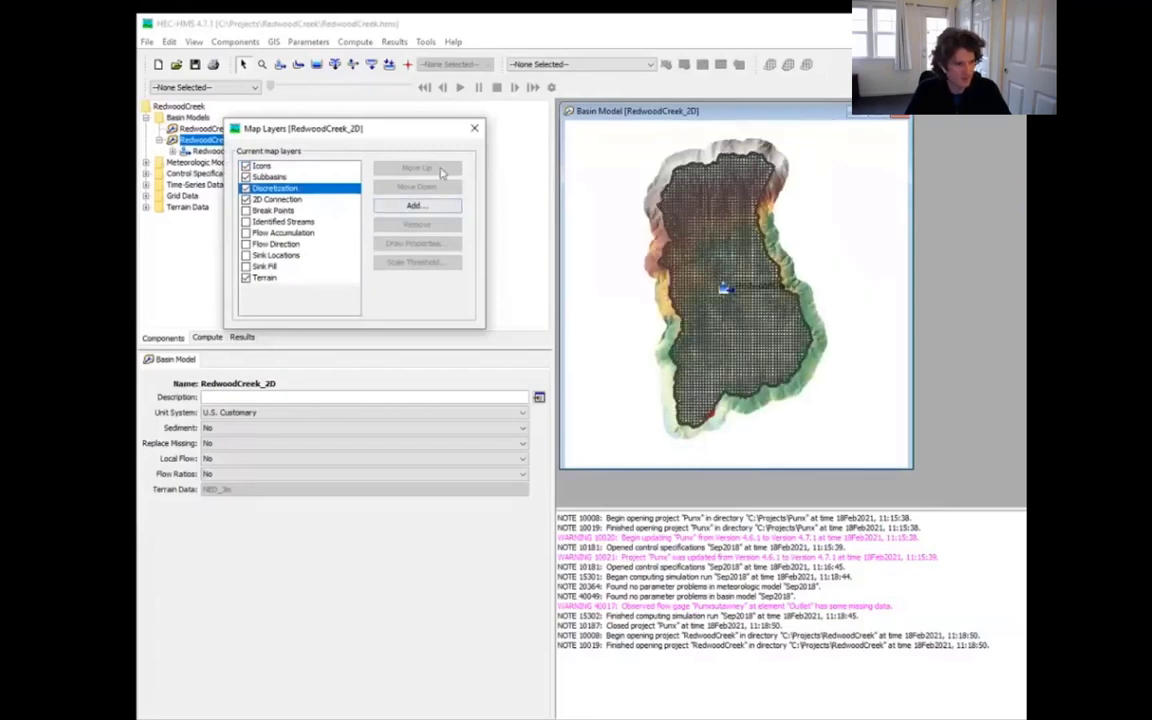
{"action": "left_click", "coordinate": [474, 128]}
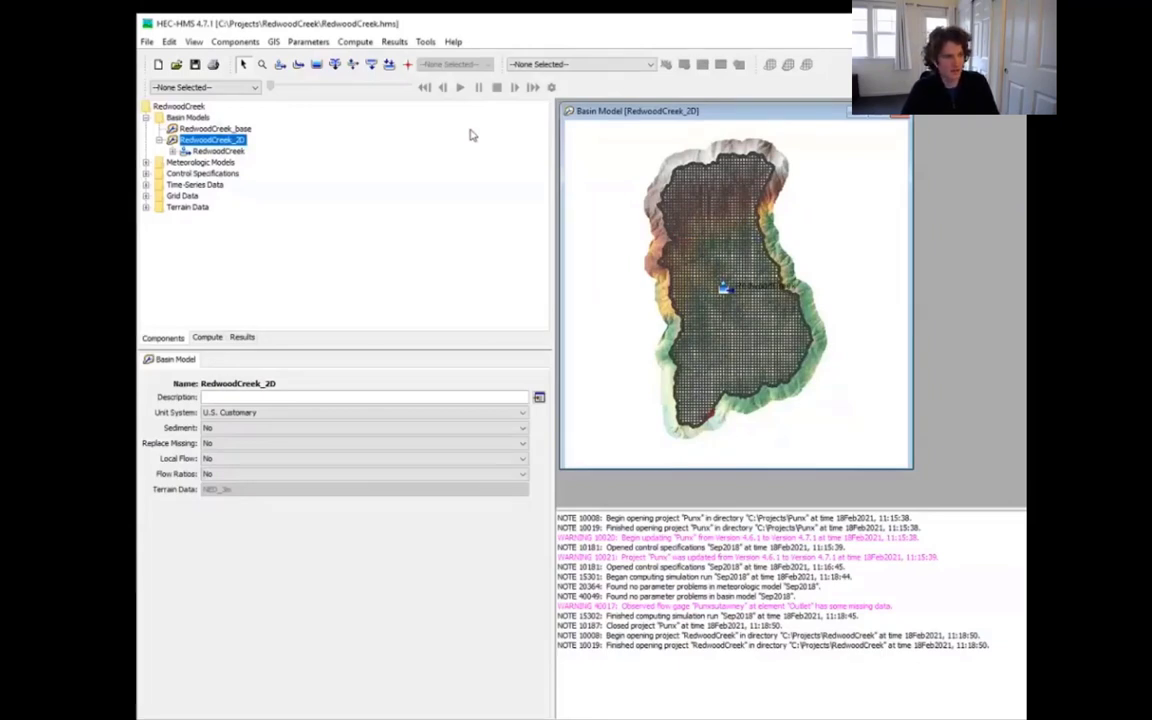
{"action": "left_click", "coordinate": [159, 141]}
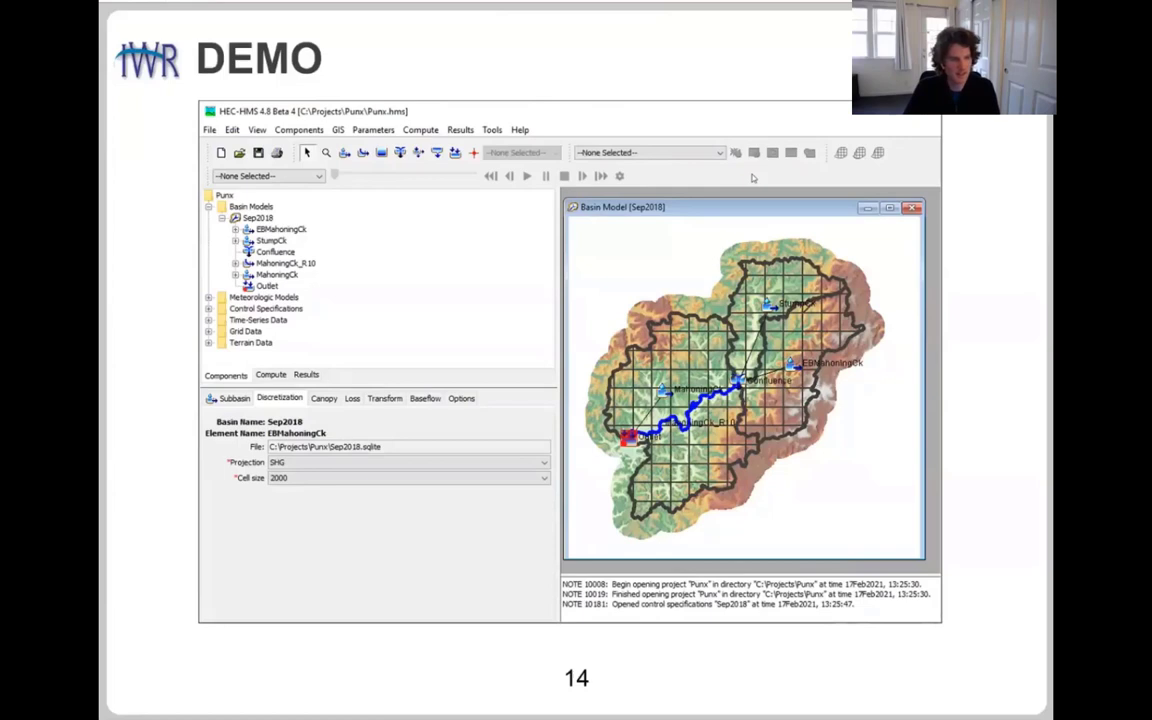
{"action": "left_click", "coordinate": [753, 178]}
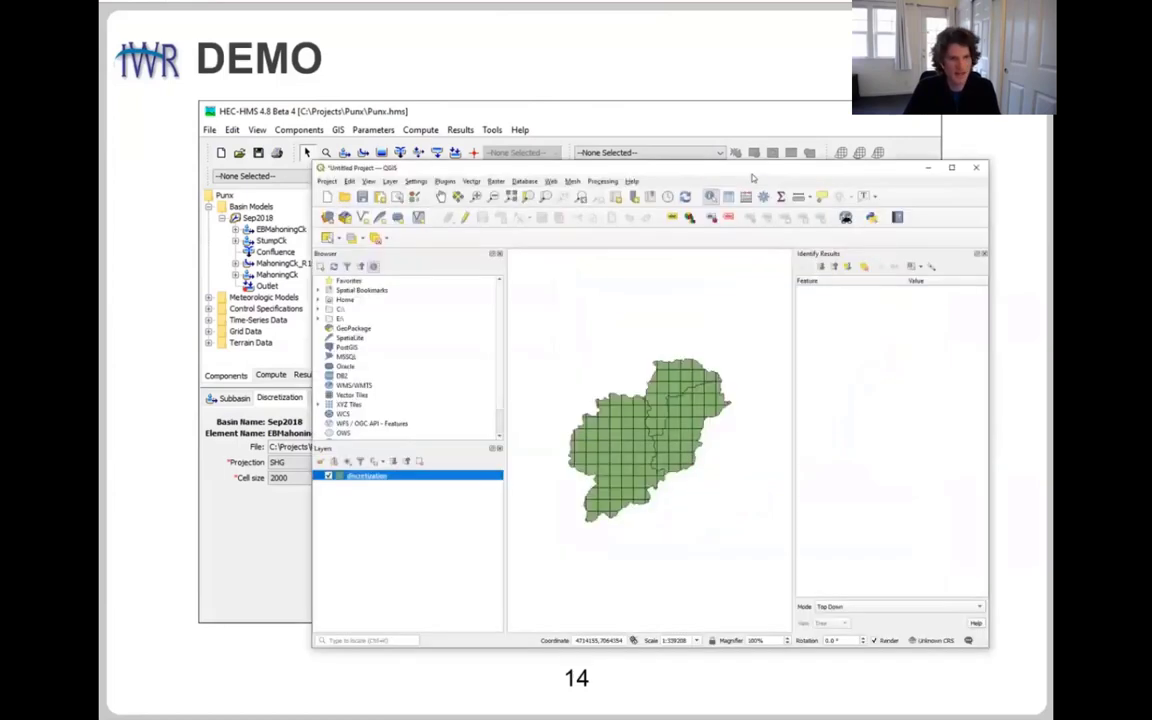
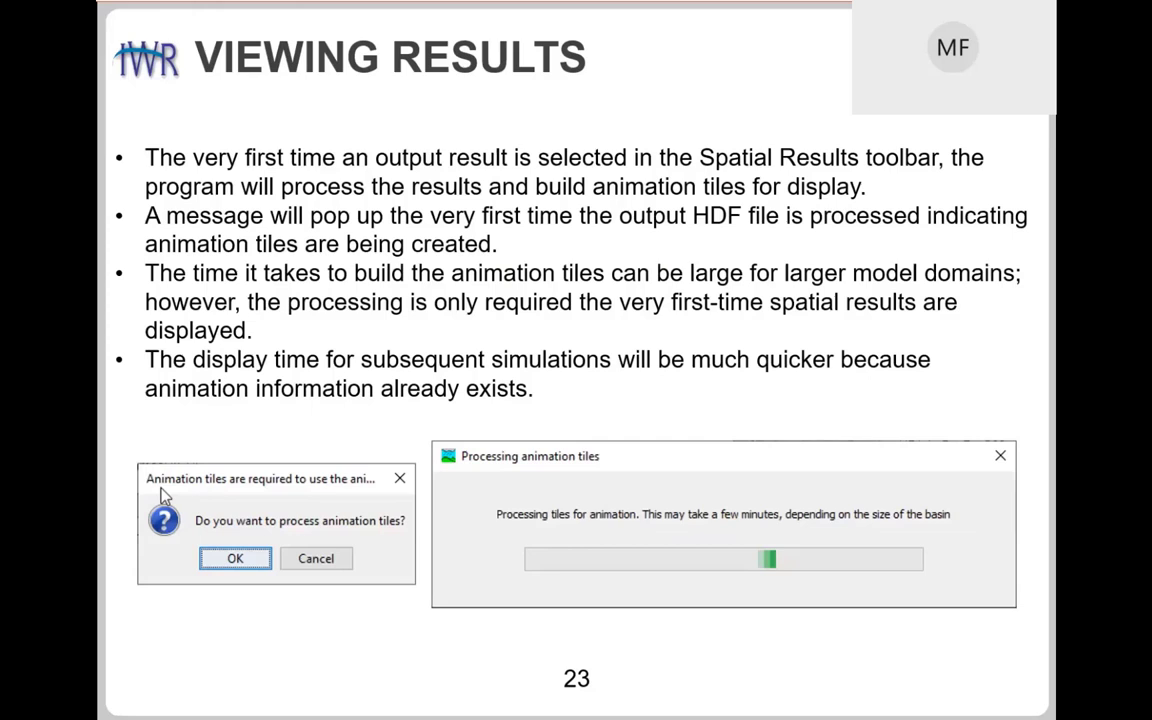
{"action": "key", "text": "Right"}
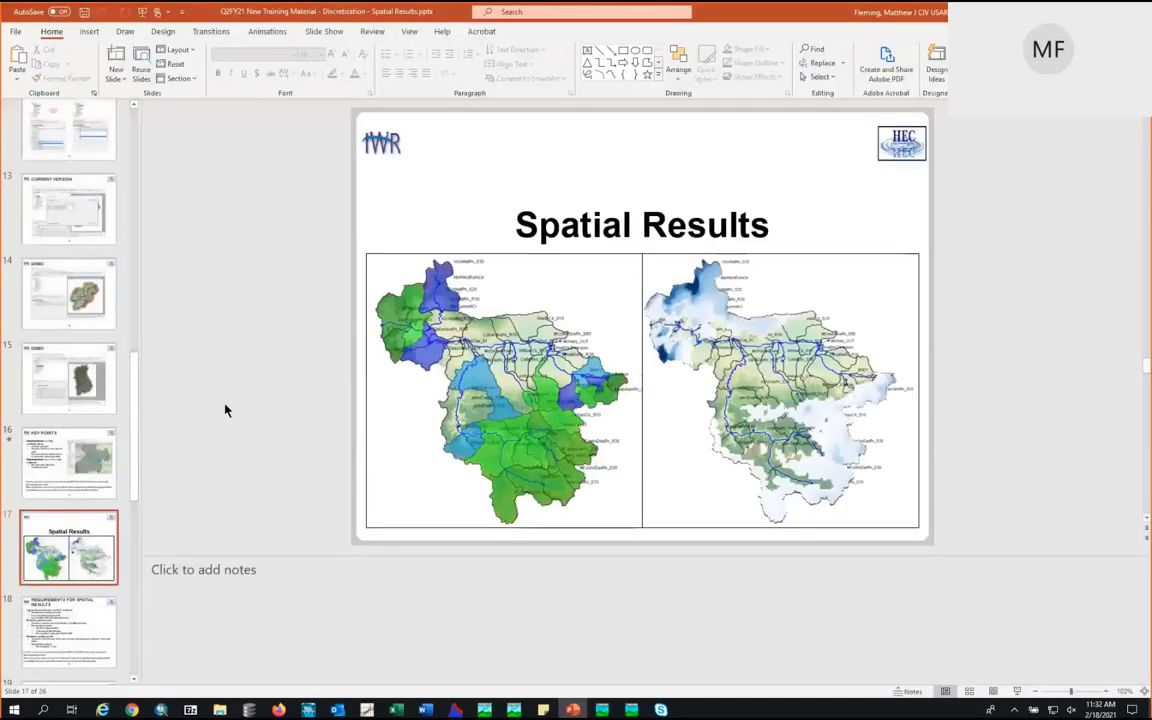
{"action": "scroll", "coordinate": [100, 568], "scroll_direction": "down", "scroll_amount": 3}
{"action": "scroll", "coordinate": [100, 568], "scroll_direction": "down", "scroll_amount": 4}
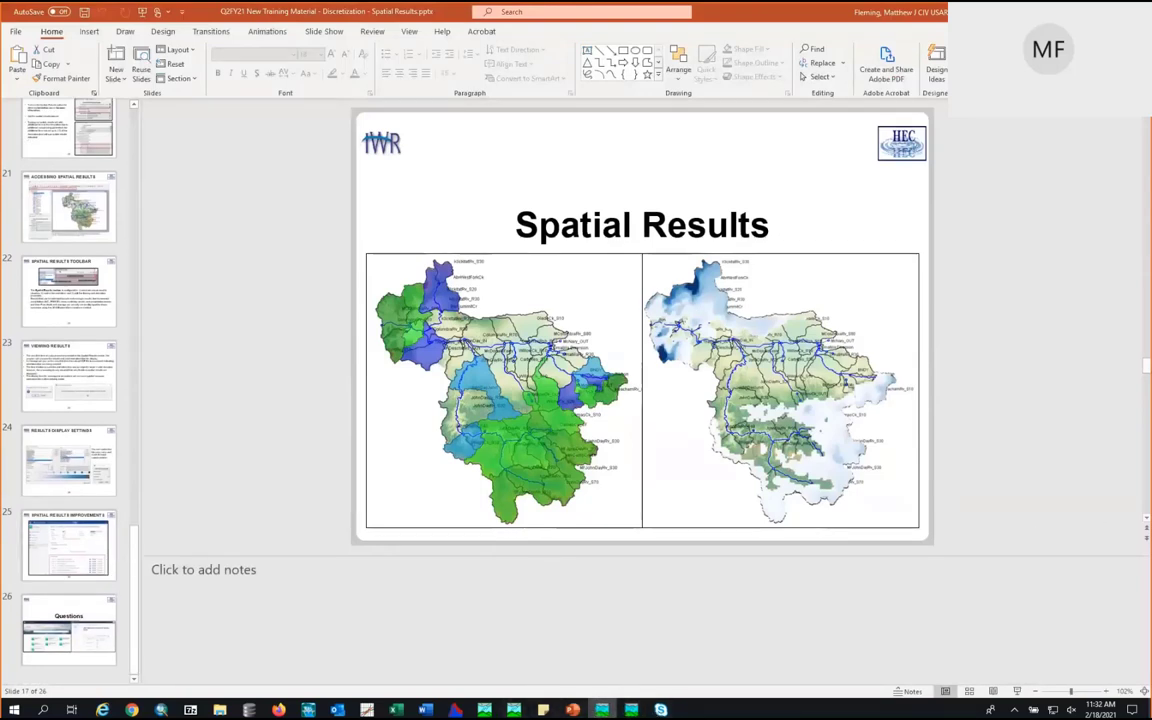
Step: Switch to the MainstemColumbia project in HEC-HMS and view the SWE spatial results at 03:00 October 06, 1996
{"action": "key", "text": "alt+Tab"}
{"action": "double_click", "coordinate": [420, 58]}
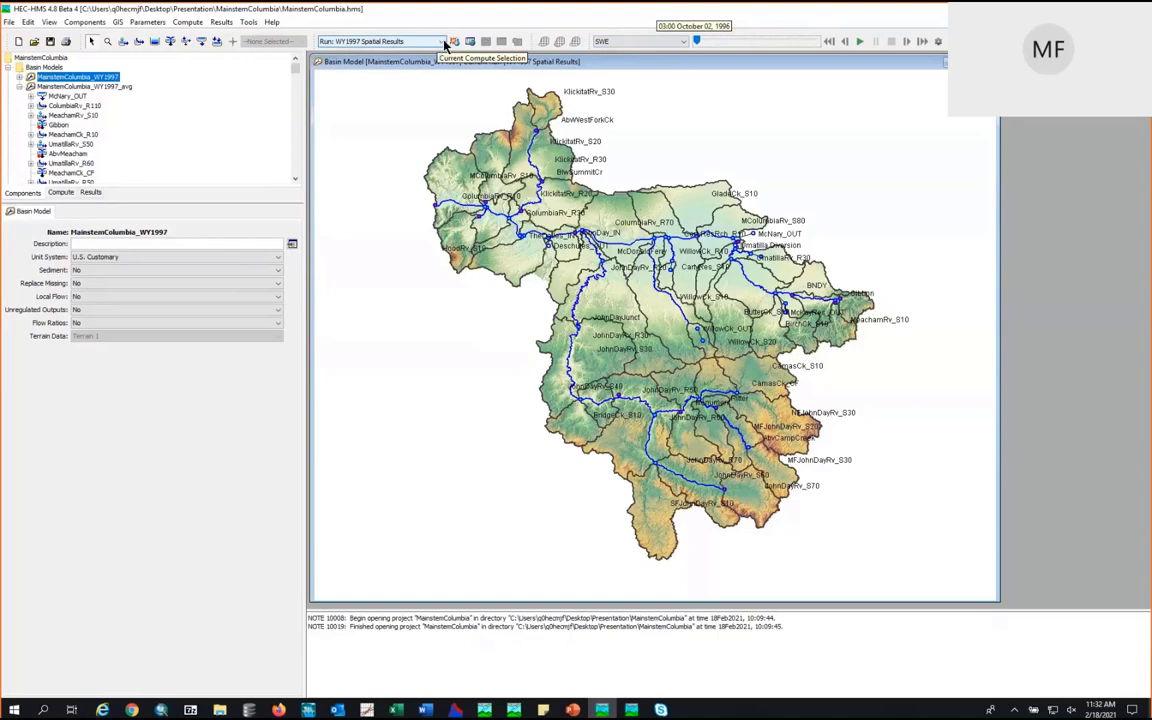
{"action": "left_click", "coordinate": [683, 44]}
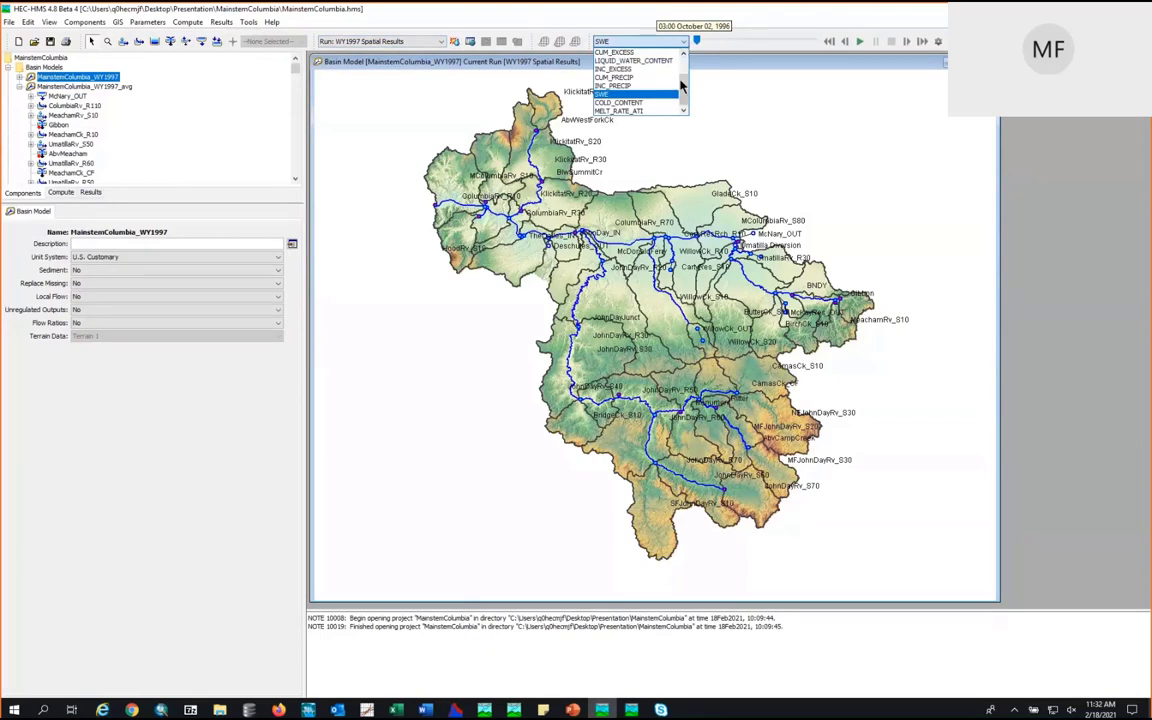
{"action": "scroll", "coordinate": [683, 85], "scroll_direction": "up", "scroll_amount": 1}
{"action": "scroll", "coordinate": [683, 85], "scroll_direction": "down", "scroll_amount": 1}
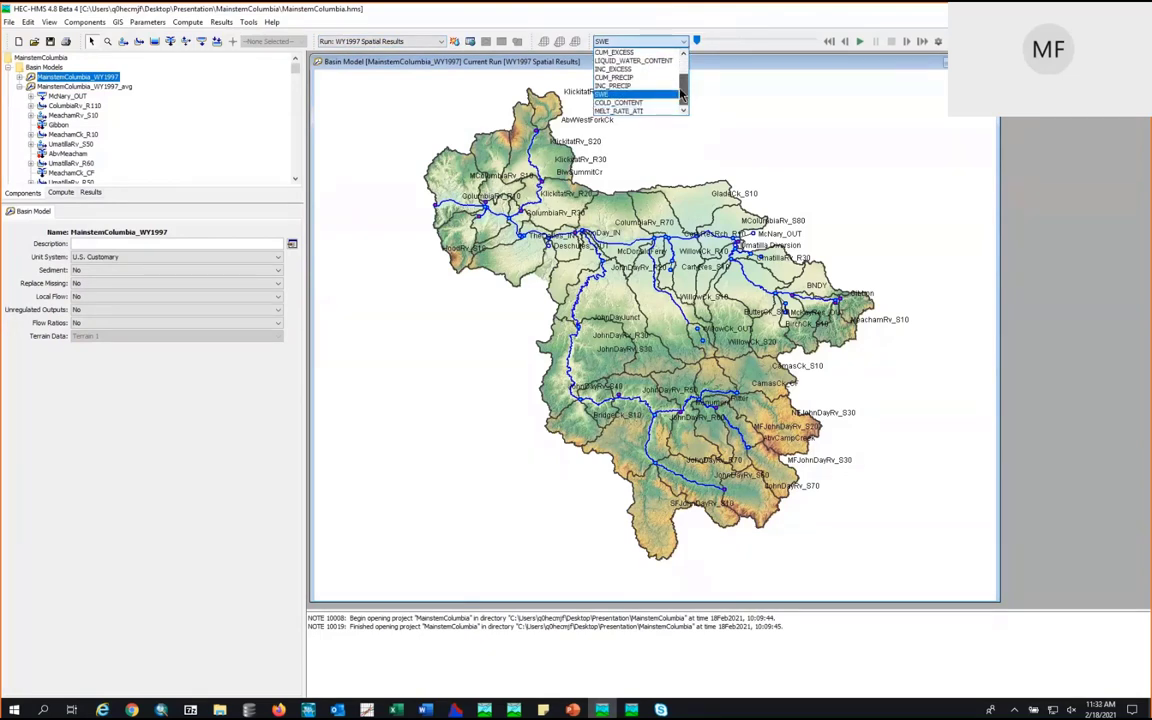
{"action": "left_click", "coordinate": [606, 96]}
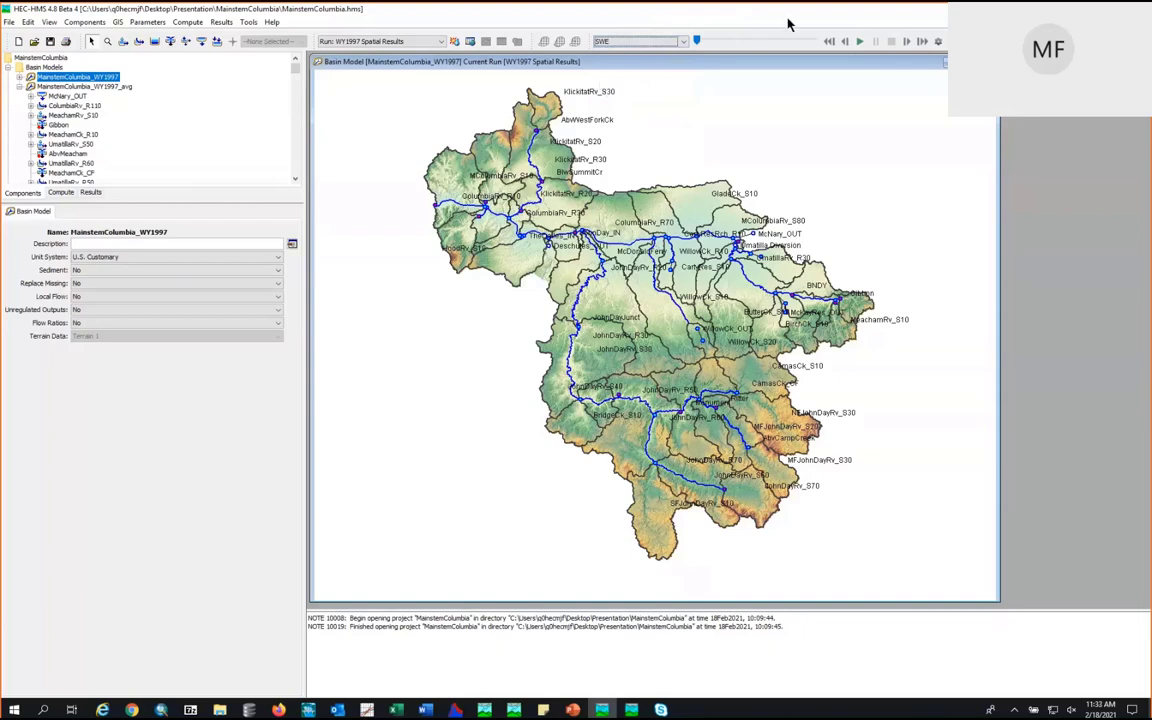
{"action": "mouse_move", "coordinate": [699, 42]}
{"action": "left_mouse_down"}
{"action": "mouse_move", "coordinate": [803, 40]}
{"action": "mouse_move", "coordinate": [699, 41]}
{"action": "left_mouse_up"}
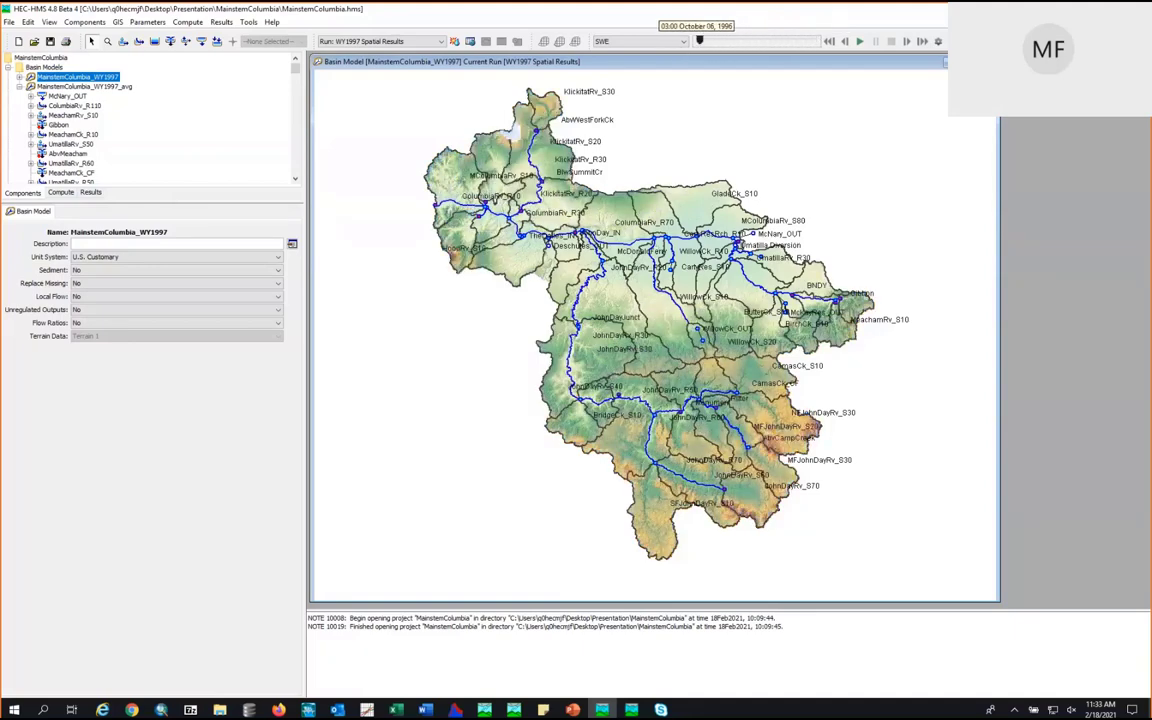
Step: Open the MainstemColumbia_WY1997_avg basin model and select the run WY1997 Spatial Results AVG
{"action": "left_click", "coordinate": [74, 87]}
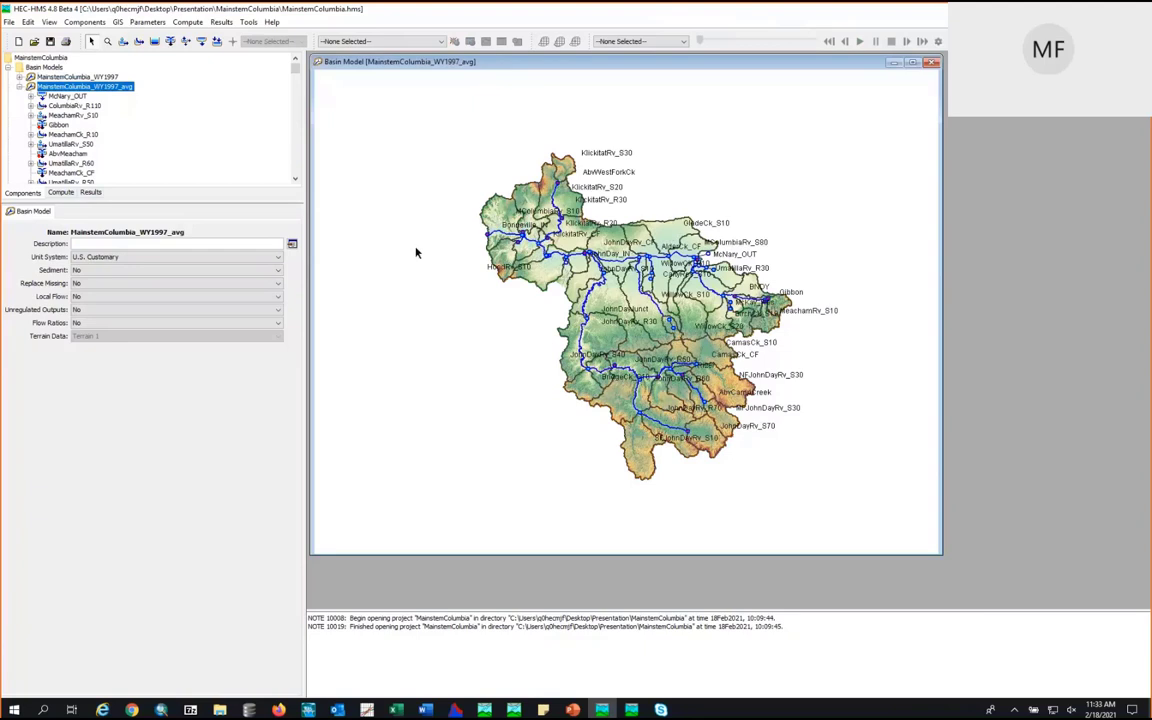
{"action": "left_click", "coordinate": [442, 42]}
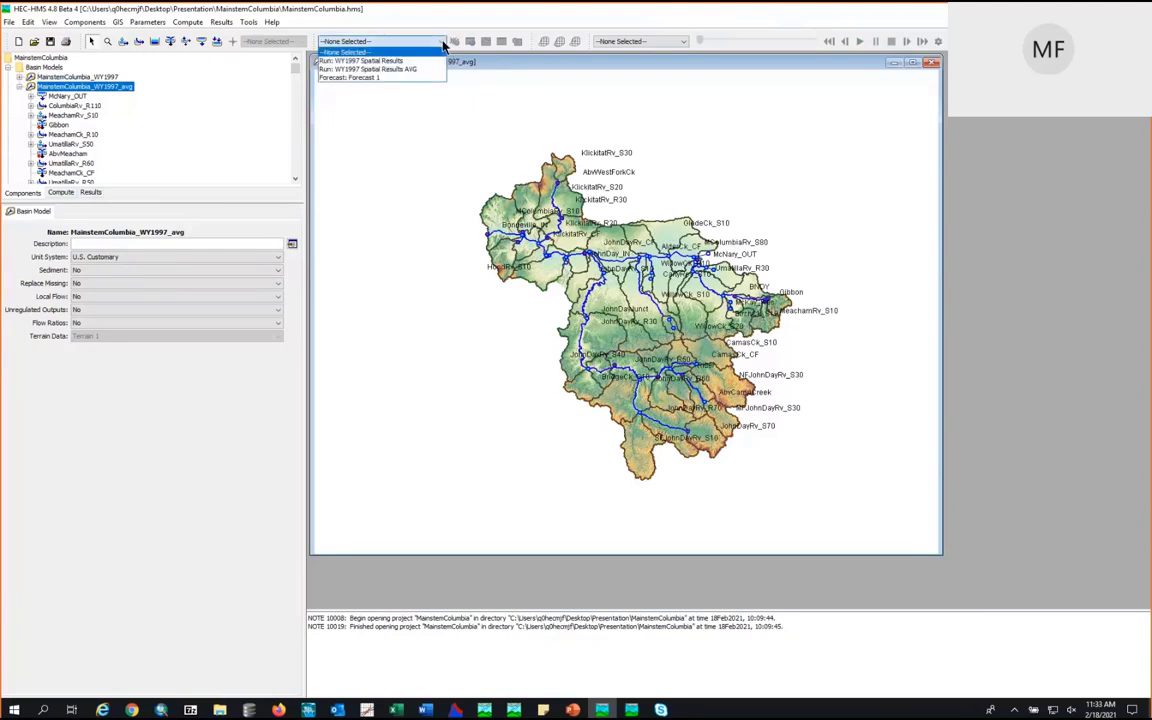
{"action": "left_click", "coordinate": [408, 70]}
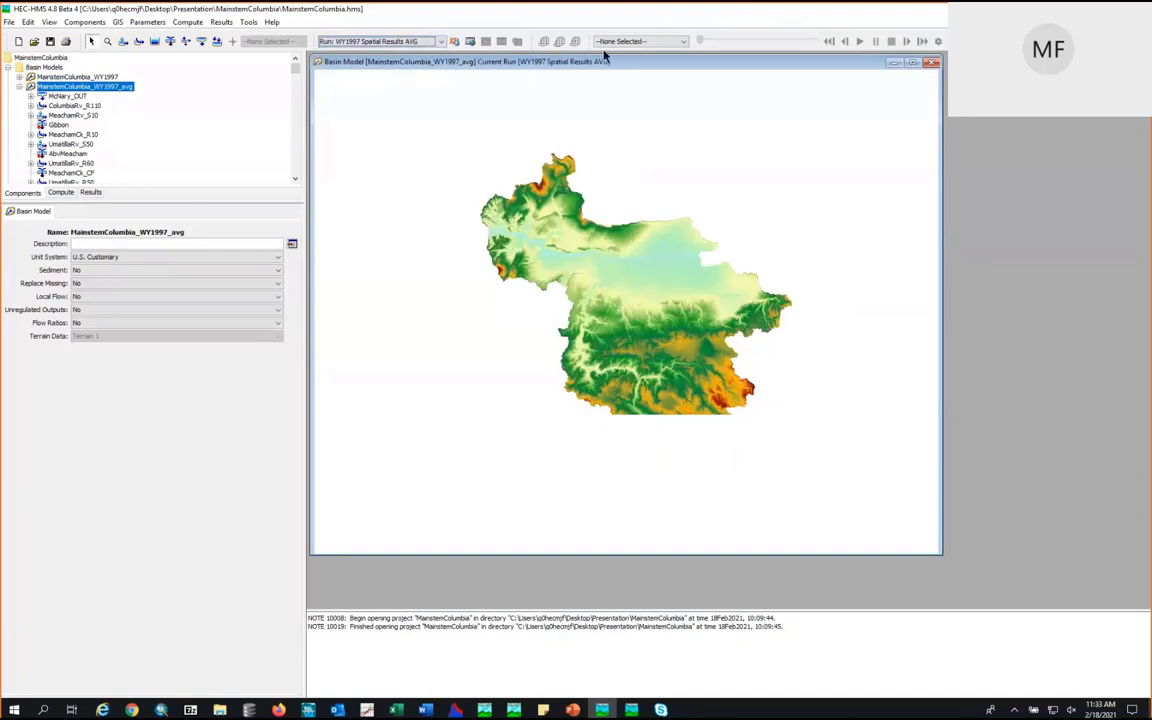
Step: Display the INC_PRECIP spatial results on the basin map and set the animation time to 03:00 January 12, 1997
{"action": "left_click", "coordinate": [662, 43]}
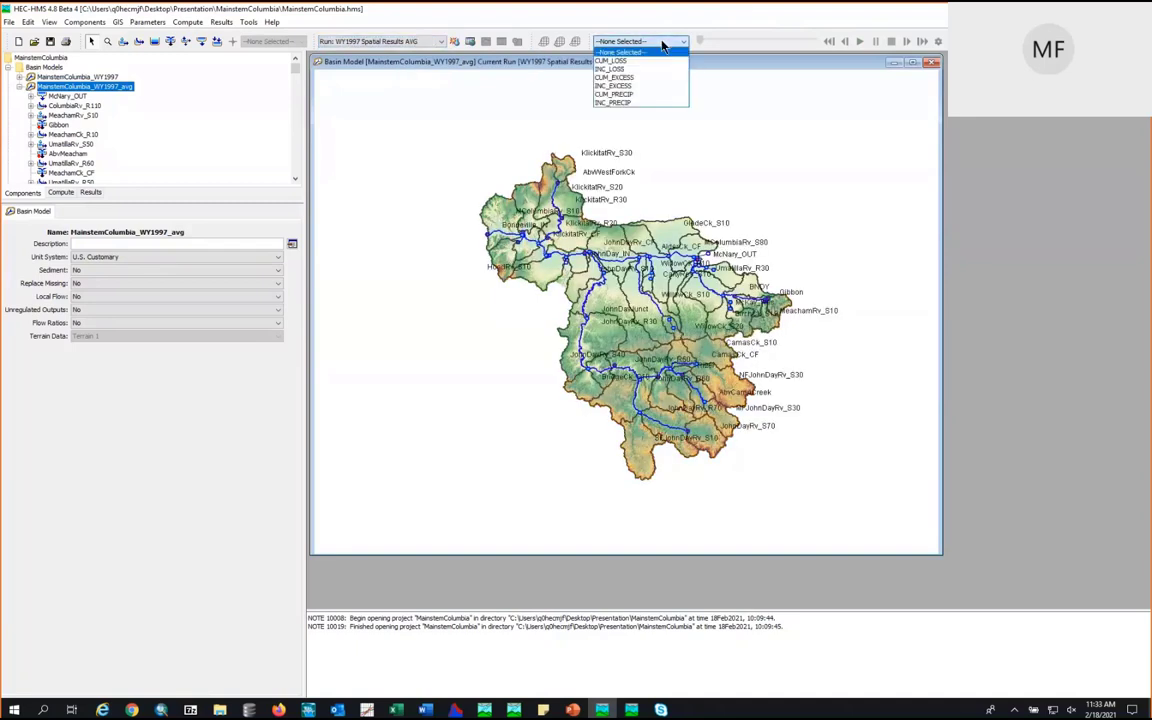
{"action": "left_click", "coordinate": [618, 103]}
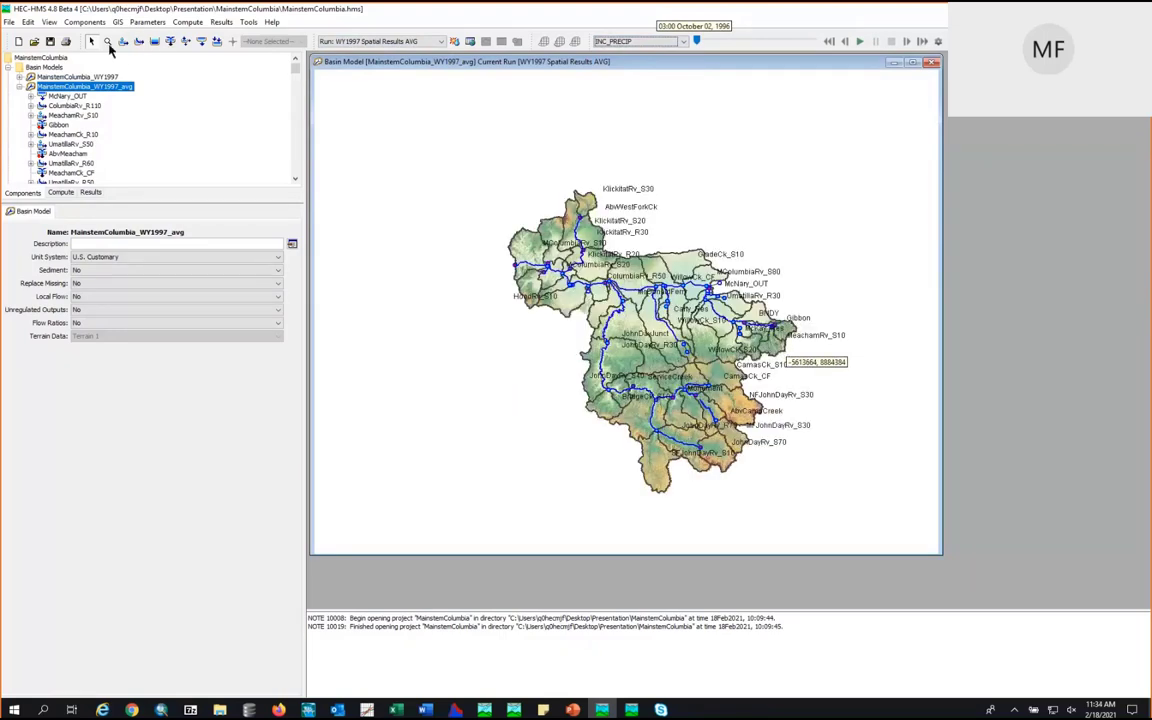
{"action": "left_click_drag", "start_coordinate": [441, 170], "coordinate": [765, 462]}
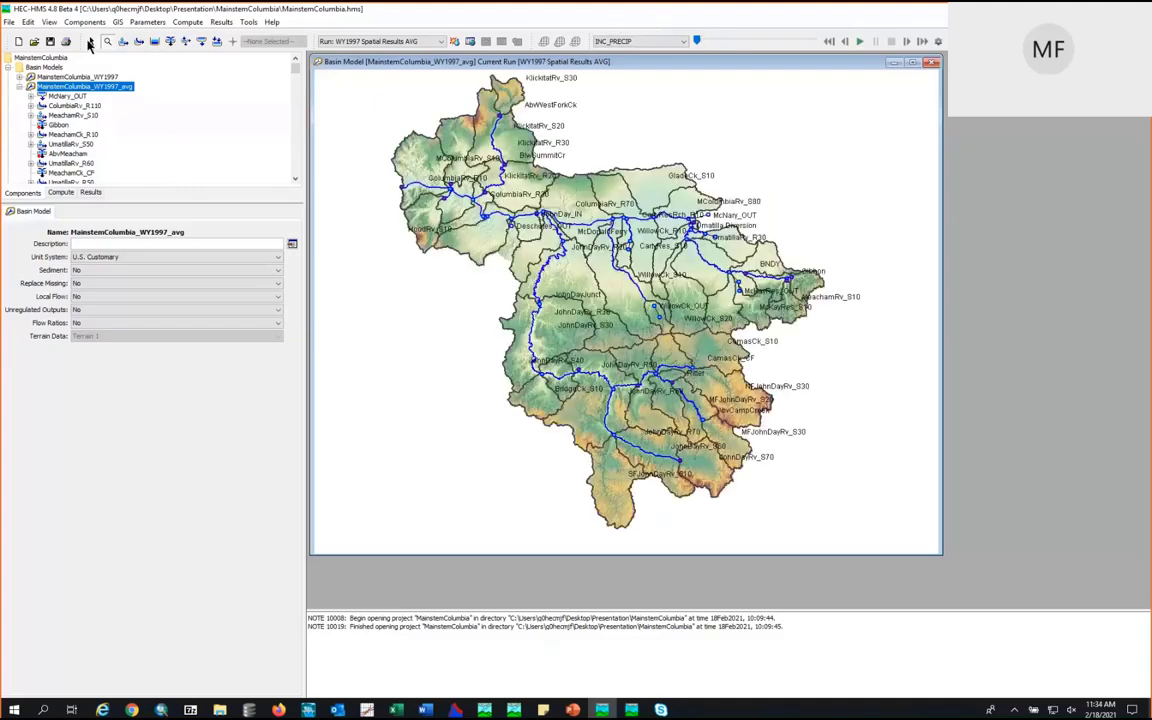
{"action": "left_click_drag", "start_coordinate": [697, 41], "coordinate": [765, 40]}
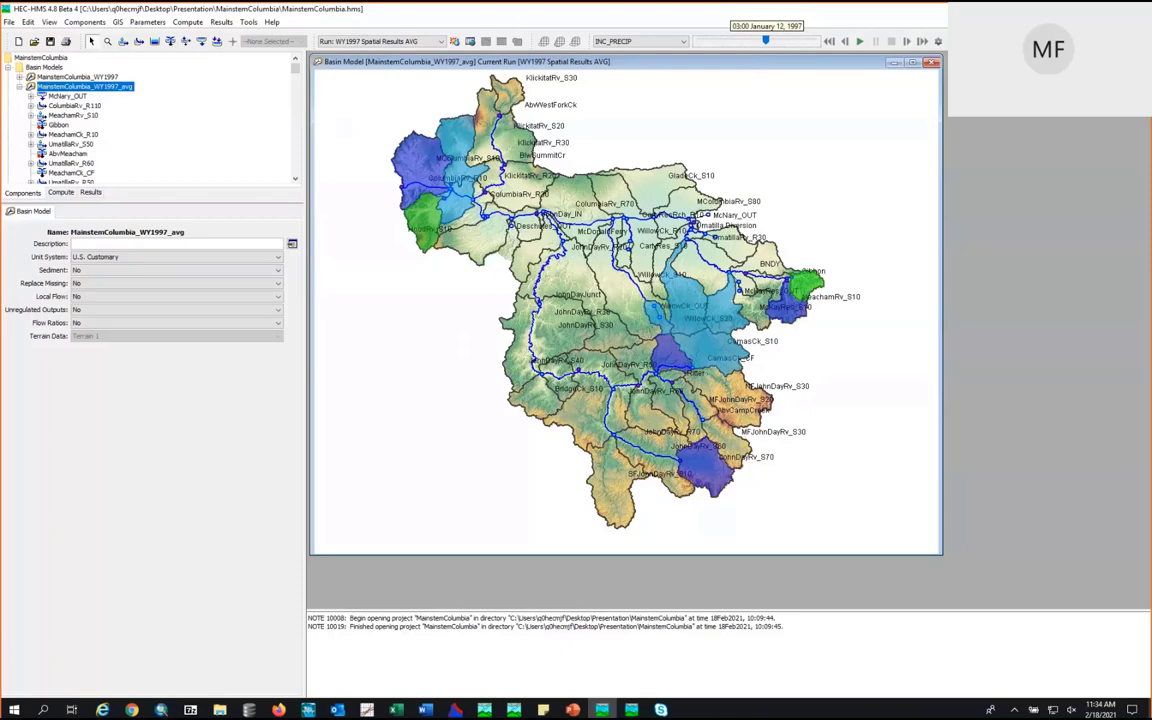
Step: Switch to the HEC-HMS window with the CoyoteCreek project and maximize it
{"action": "key", "text": "alt+Tab"}
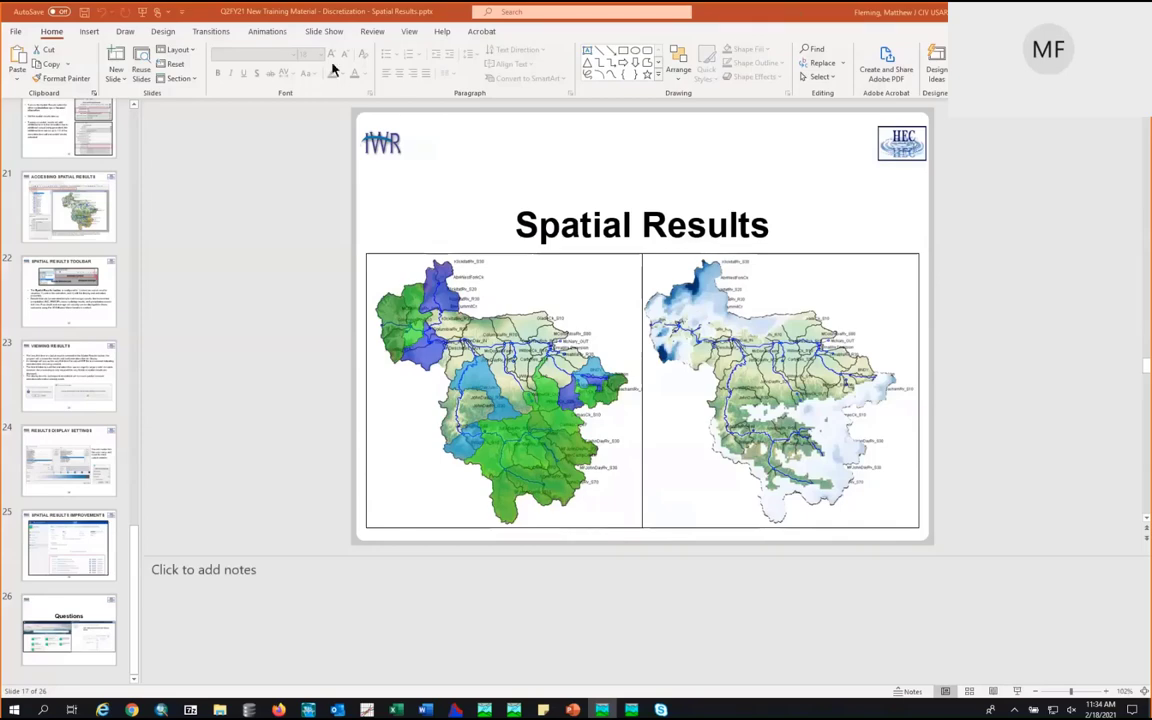
{"action": "key", "text": "alt+Tab"}
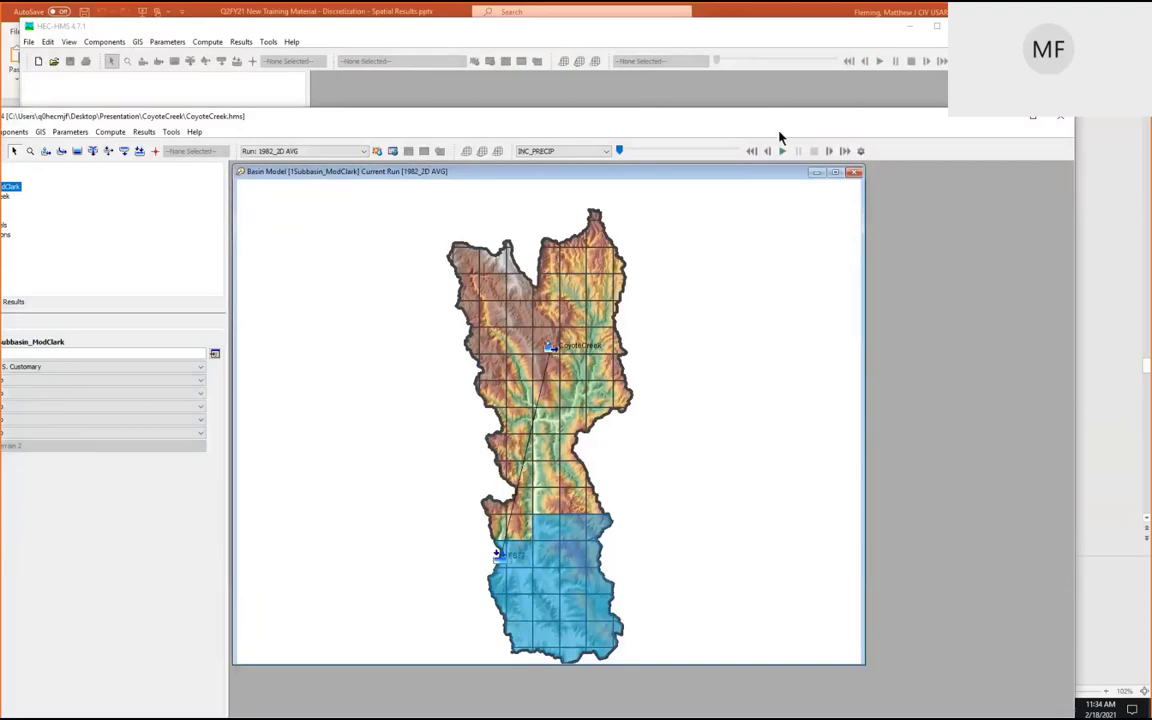
{"action": "key", "text": "super+Up"}
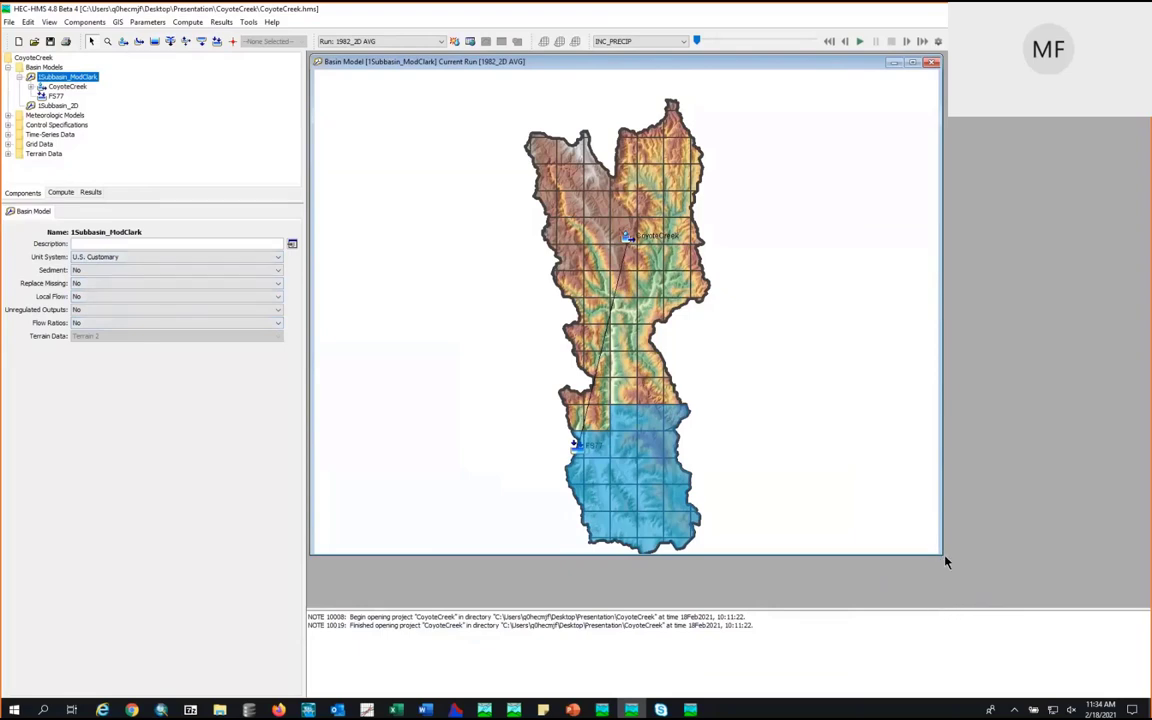
Step: Enlarge the 1Subbasin_ModClark basin map, play the INC_PRECIP animation, and move its time to 19:35 December 22, 1982
{"action": "left_click_drag", "start_coordinate": [941, 563], "coordinate": [1002, 592]}
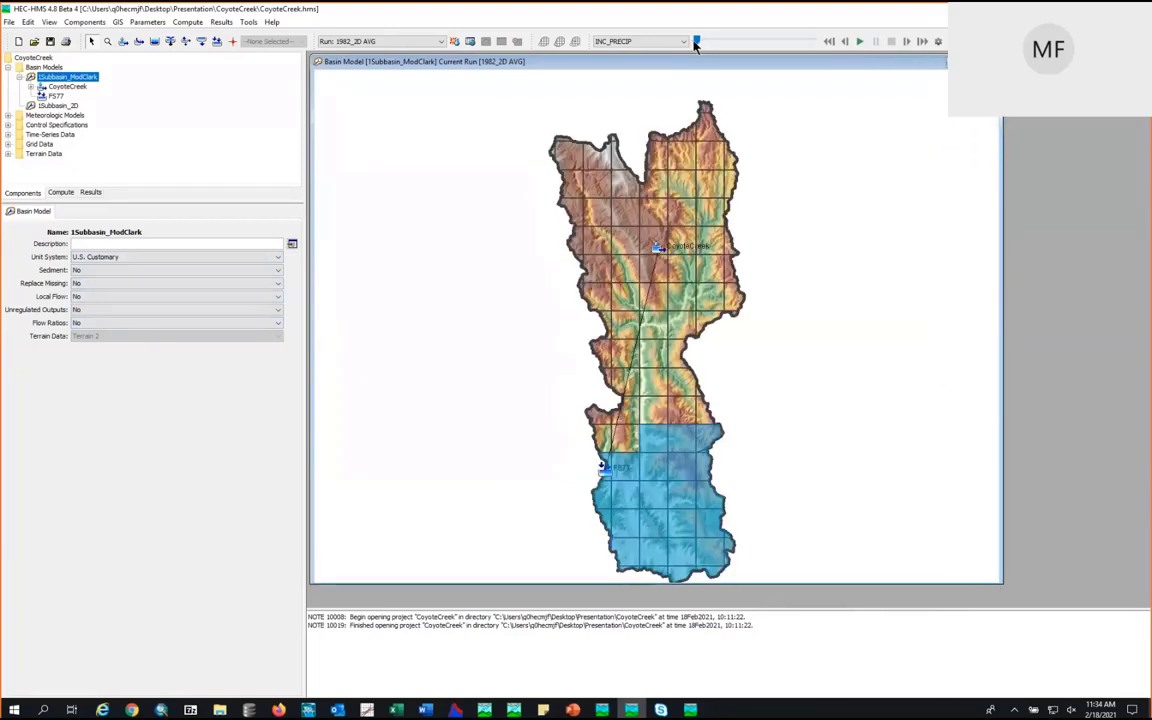
{"action": "left_click", "coordinate": [859, 41]}
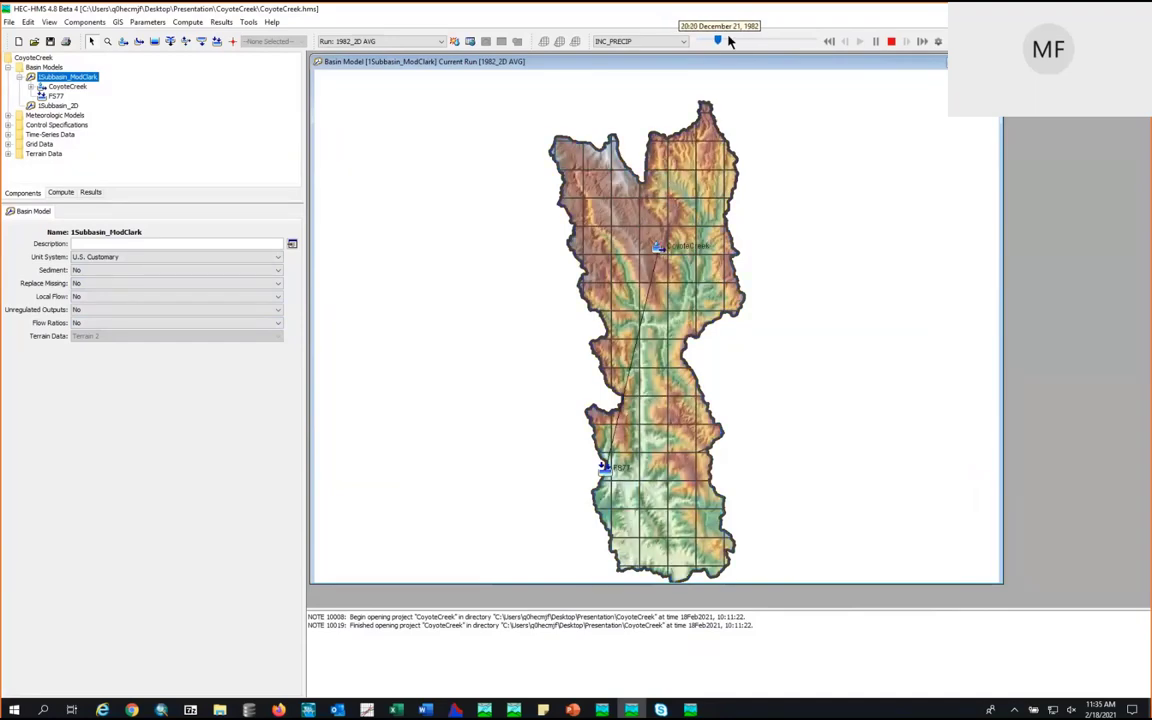
{"action": "left_click_drag", "start_coordinate": [723, 44], "coordinate": [760, 60]}
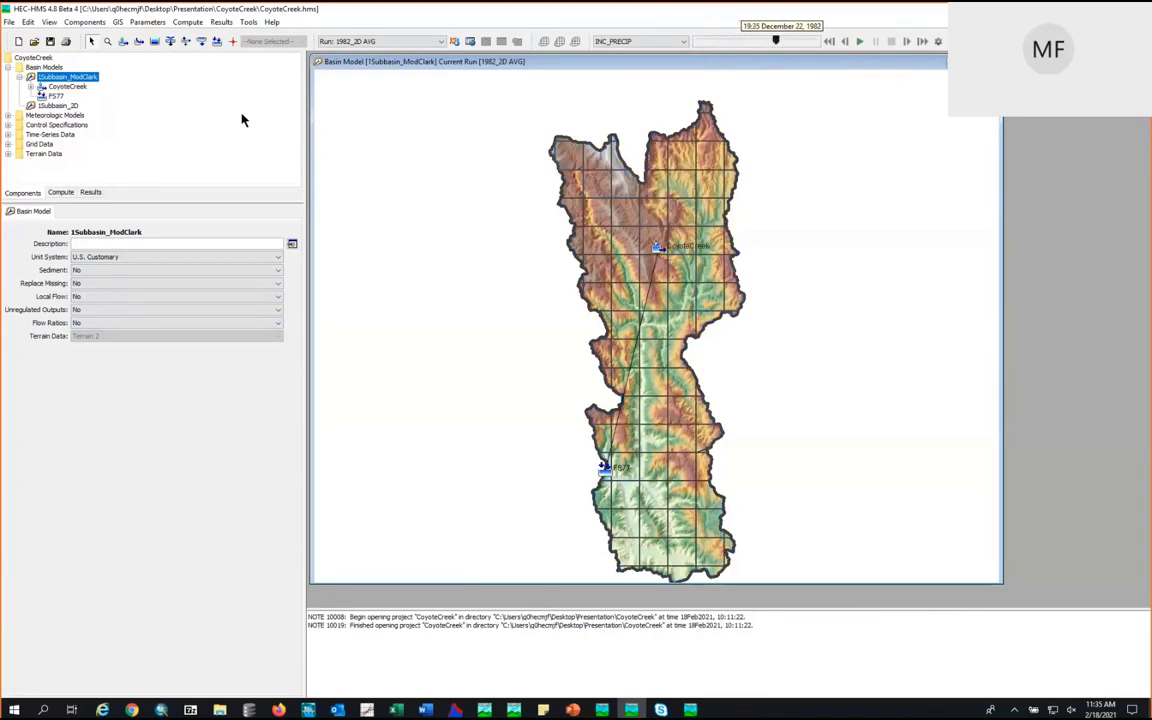
Step: Open the 1Subbasin_2D basin model and examine the 2D mesh cells around the CoyoteCreek subbasin up close
{"action": "left_click", "coordinate": [56, 106]}
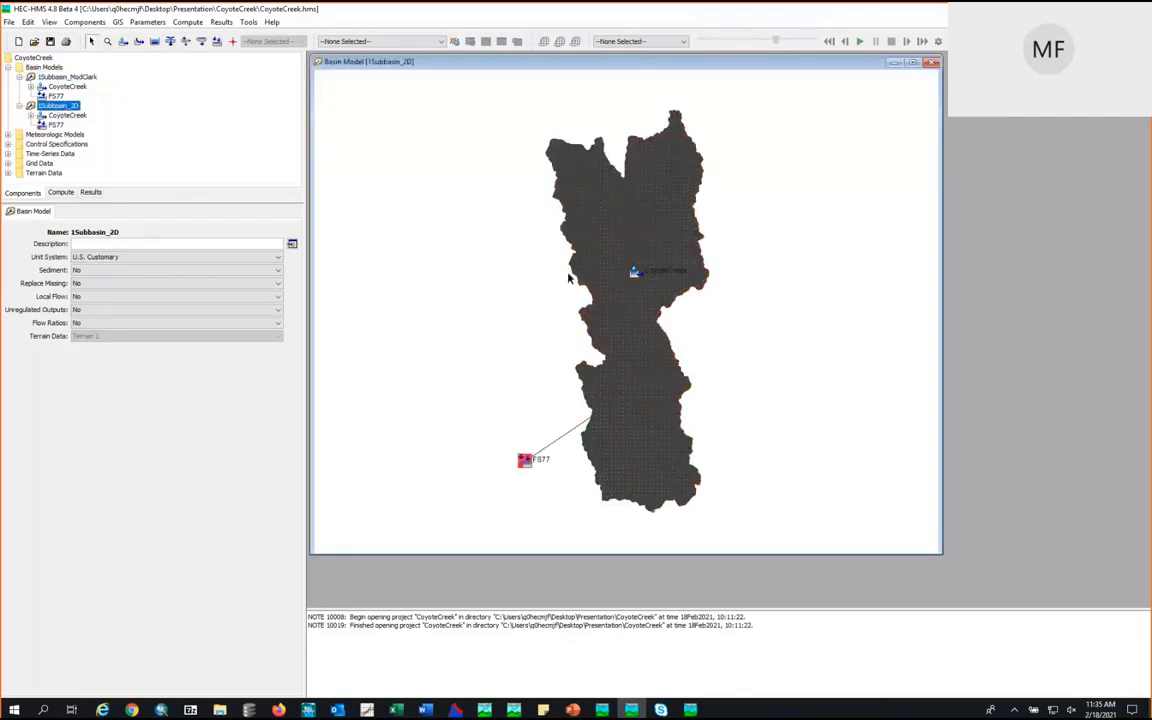
{"action": "scroll", "coordinate": [609, 308], "scroll_direction": "up", "scroll_amount": 3}
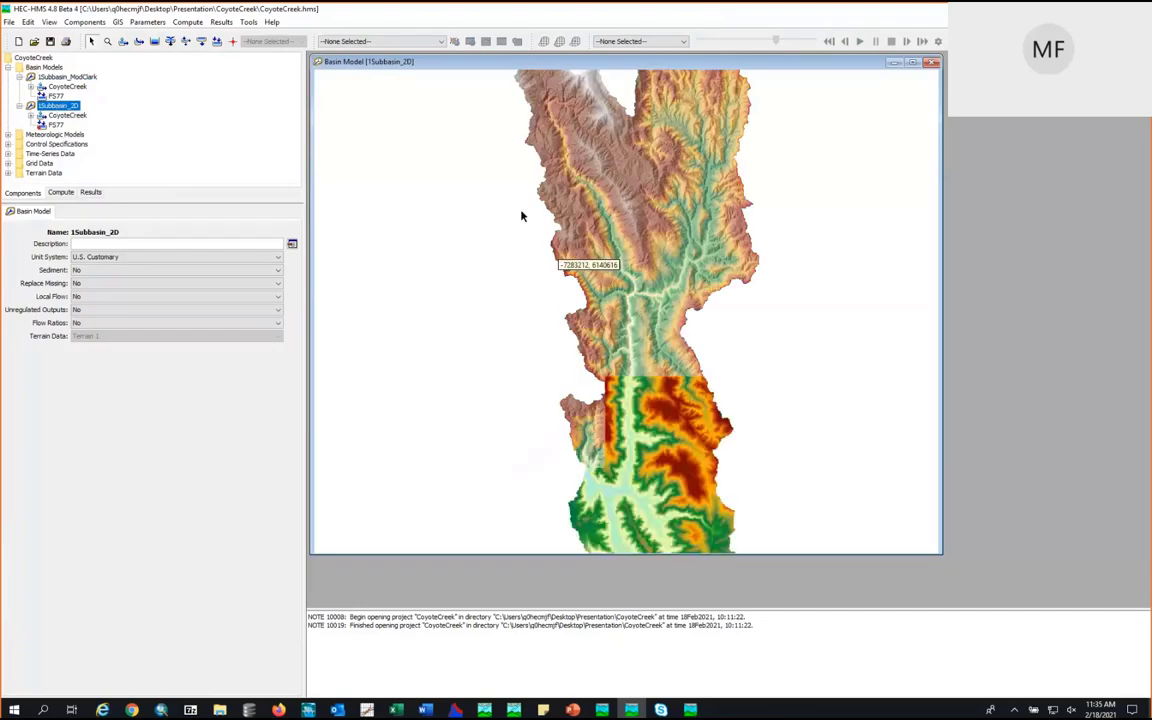
{"action": "scroll", "coordinate": [522, 213], "scroll_direction": "down", "scroll_amount": 2}
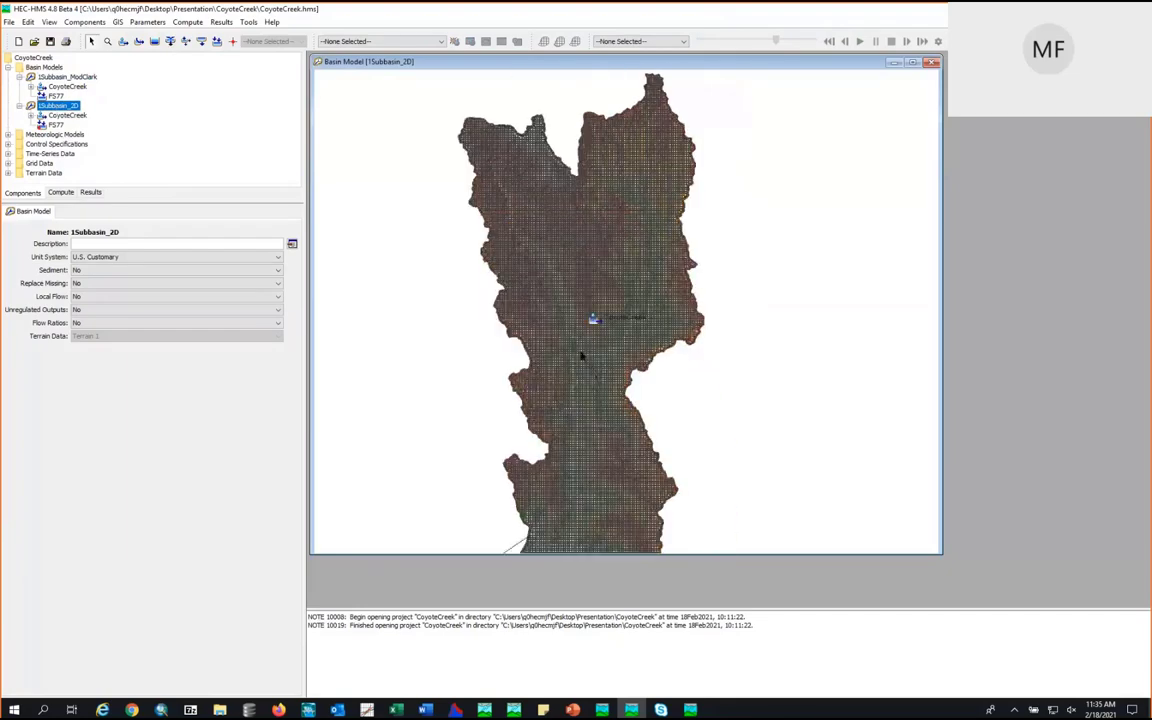
{"action": "scroll", "coordinate": [615, 301], "scroll_direction": "up", "scroll_amount": 2}
{"action": "scroll", "coordinate": [476, 291], "scroll_direction": "down", "scroll_amount": 2}
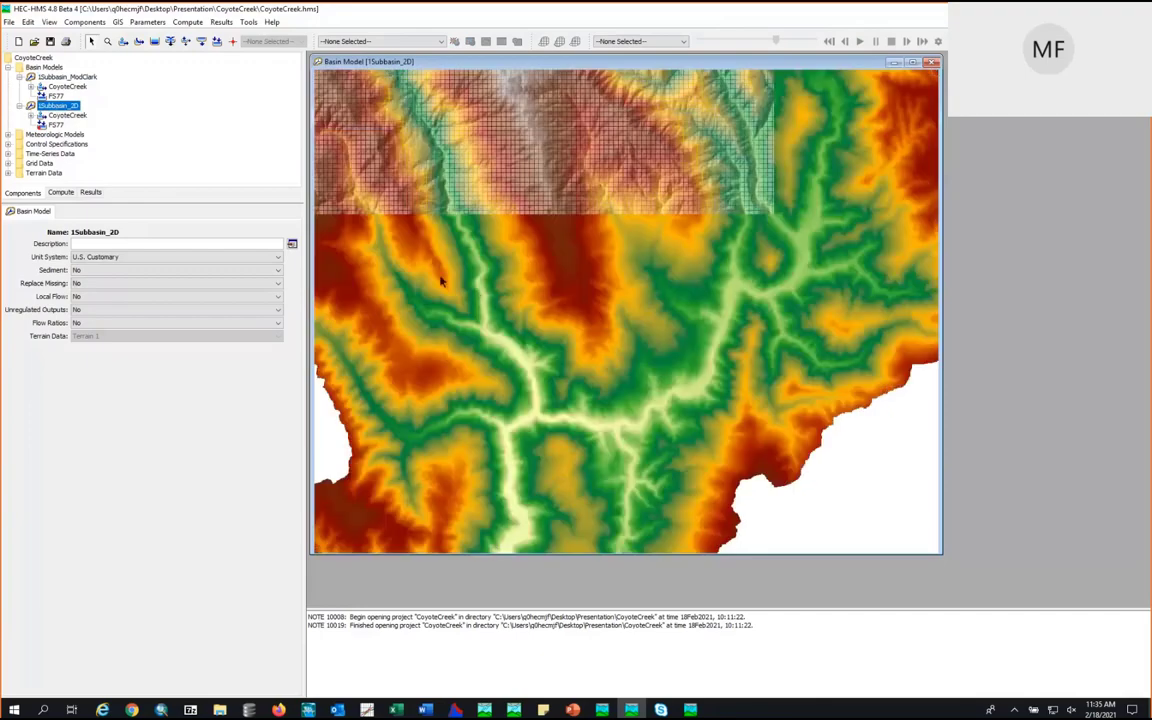
{"action": "scroll", "coordinate": [591, 278], "scroll_direction": "up", "scroll_amount": 2}
{"action": "scroll", "coordinate": [635, 272], "scroll_direction": "up", "scroll_amount": 1}
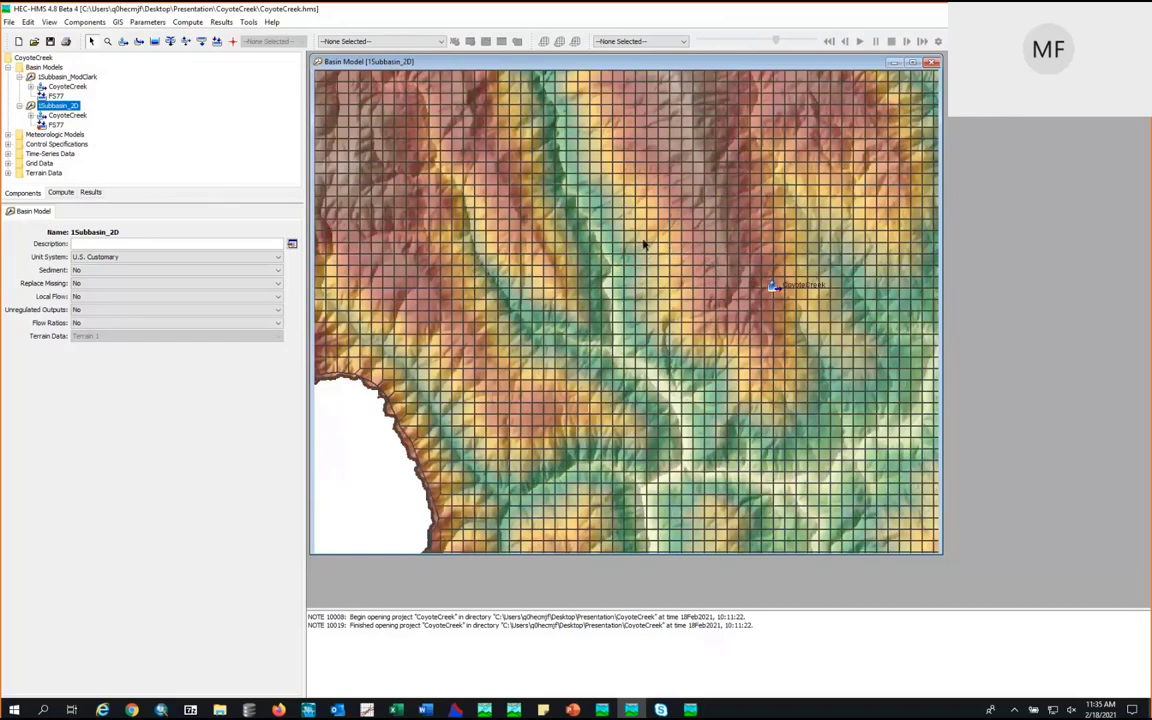
{"action": "scroll", "coordinate": [643, 301], "scroll_direction": "down", "scroll_amount": 1}
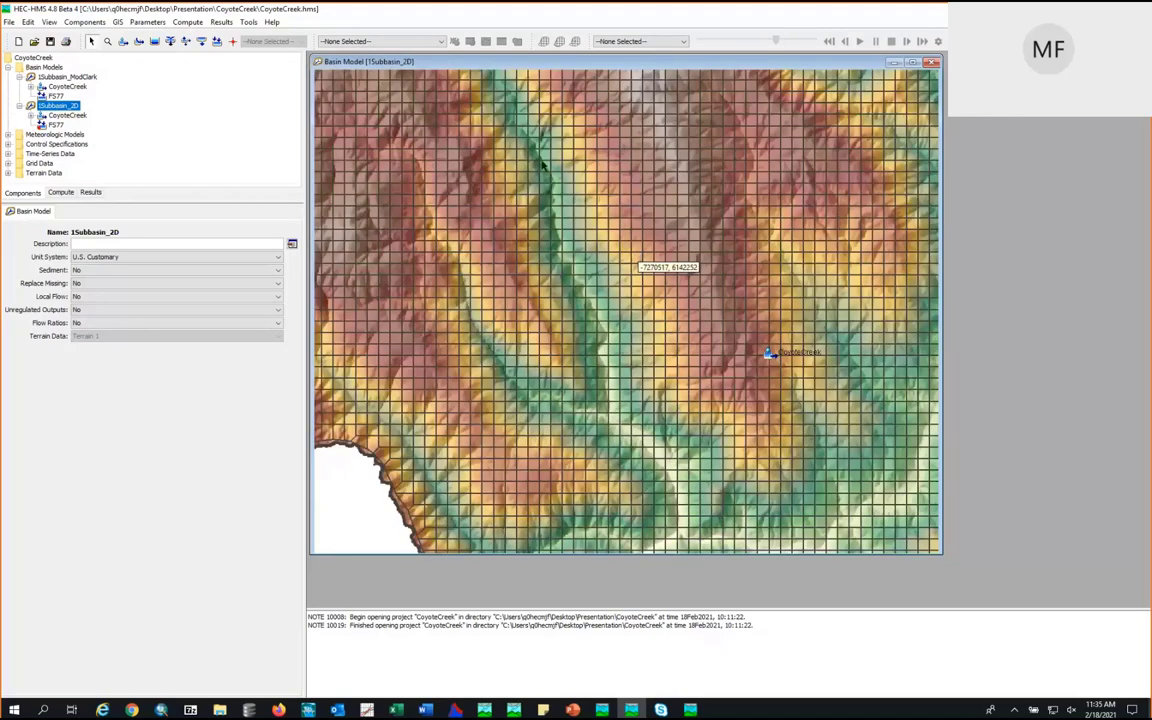
Step: Select the run 1982_2D and display its INC_PRECIP spatial results on the 1Subbasin_2D map
{"action": "left_click", "coordinate": [380, 41]}
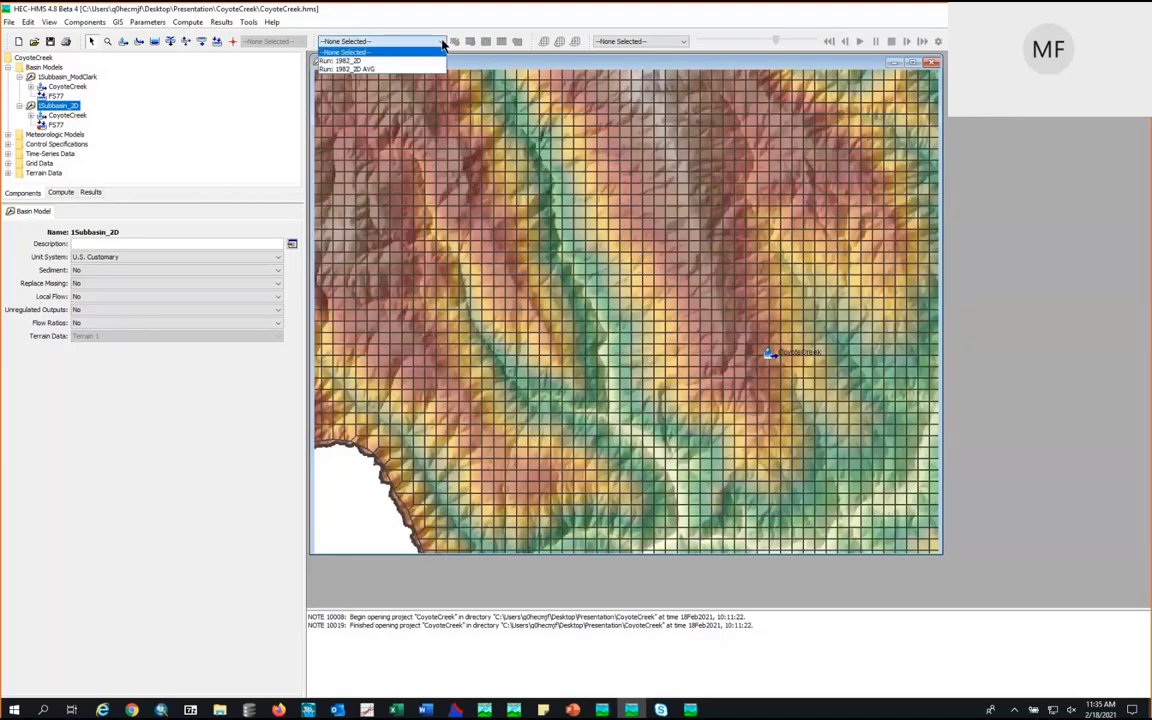
{"action": "left_click", "coordinate": [370, 63]}
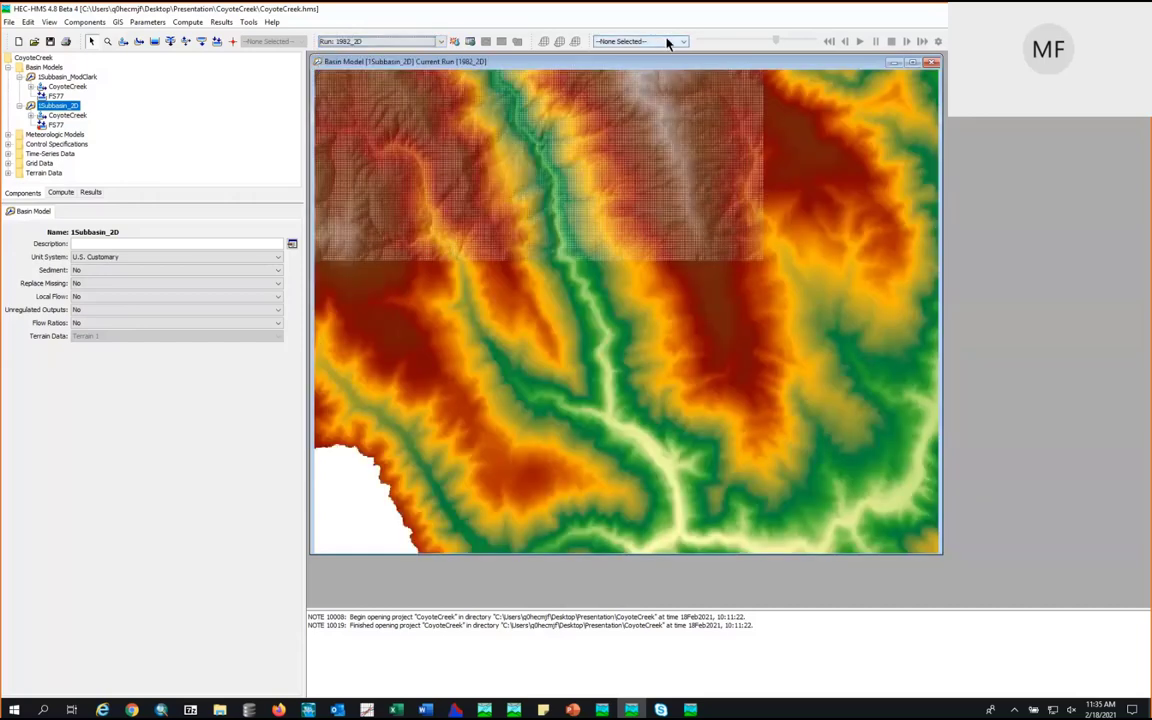
{"action": "left_click", "coordinate": [662, 41]}
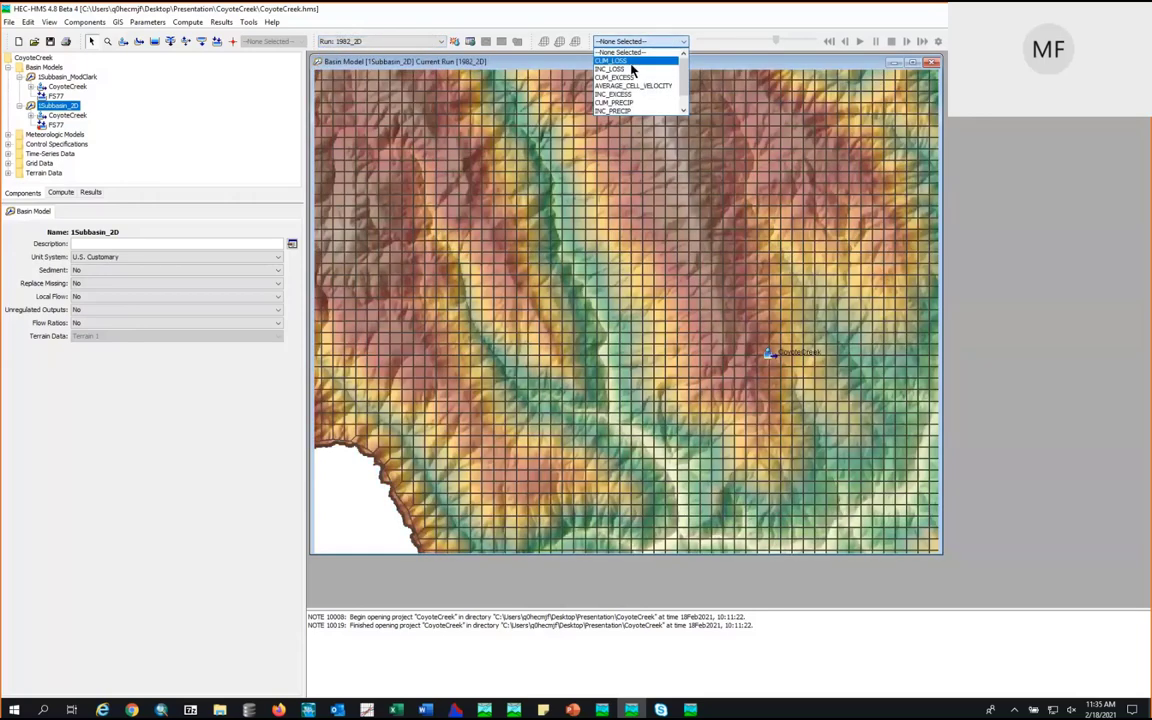
{"action": "left_click", "coordinate": [617, 110]}
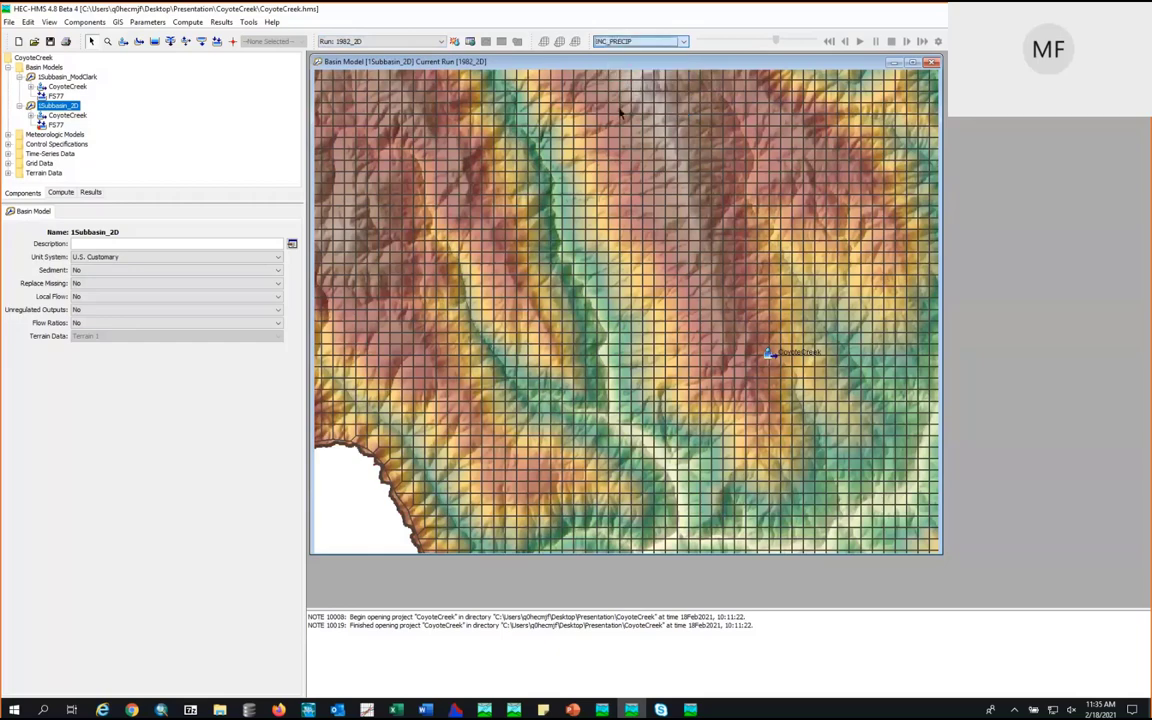
Step: Set the INC_PRECIP animation time to 08:05 December 22, 1982 and inspect the precipitation grid over the mesh
{"action": "mouse_move", "coordinate": [698, 42]}
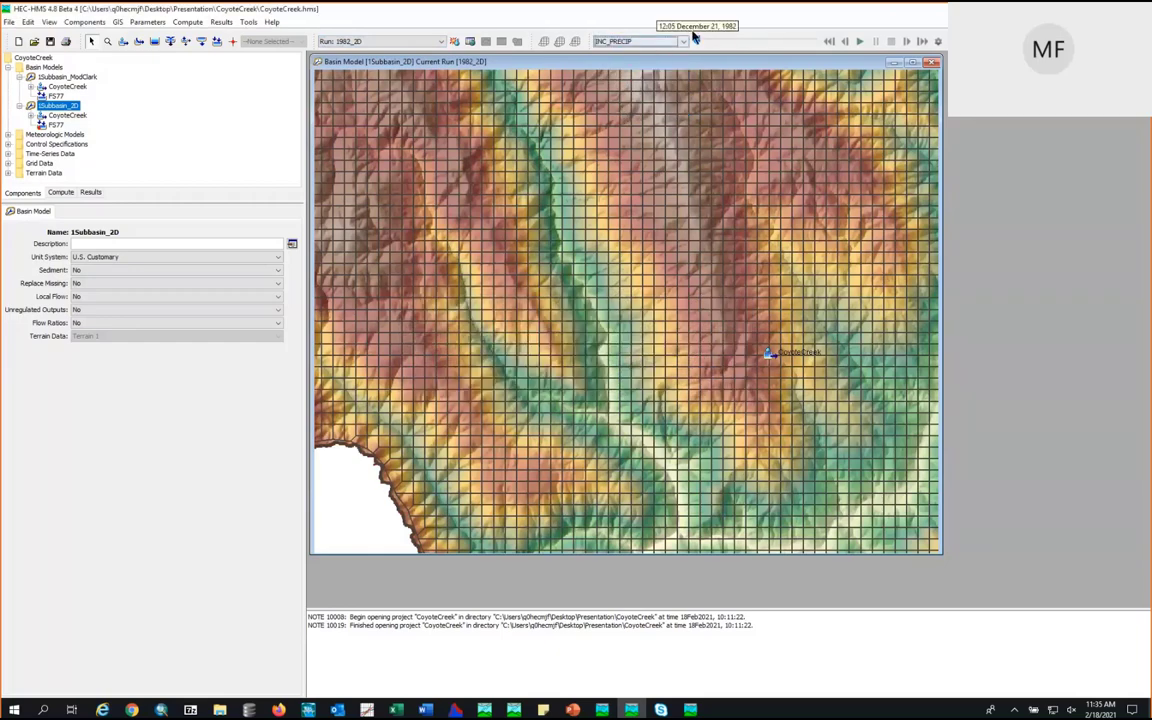
{"action": "left_click_drag", "start_coordinate": [698, 42], "coordinate": [741, 44]}
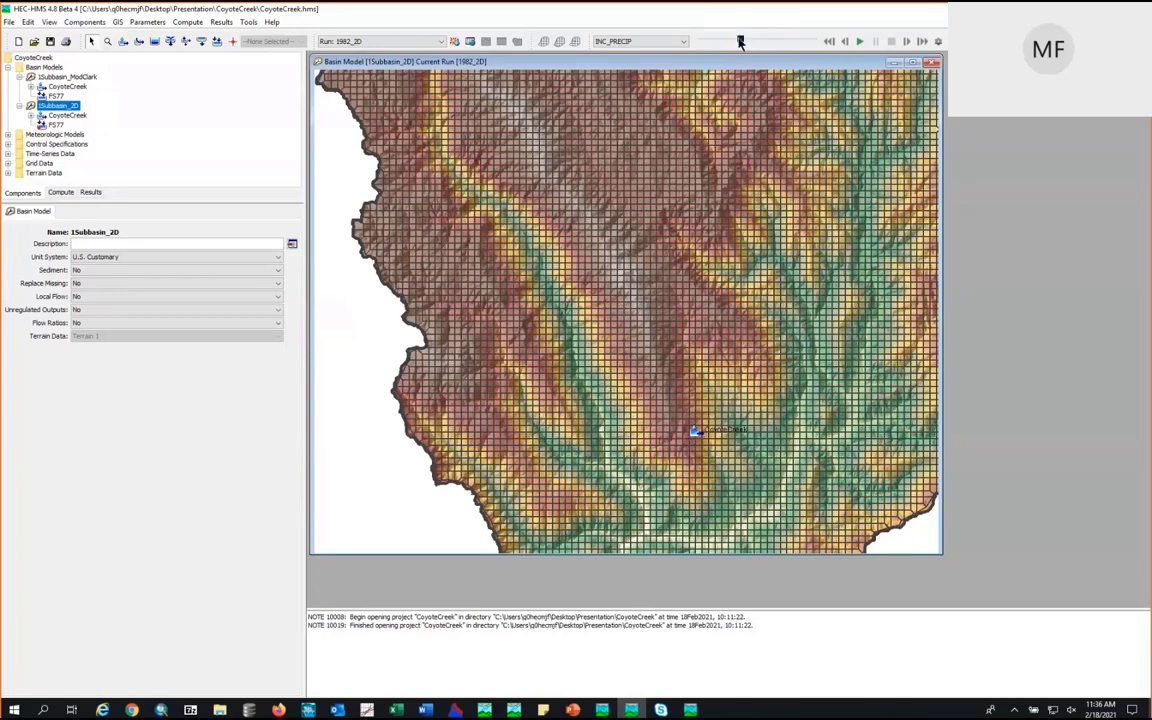
{"action": "mouse_move", "coordinate": [740, 43]}
{"action": "left_click_drag", "start_coordinate": [740, 43], "coordinate": [746, 41]}
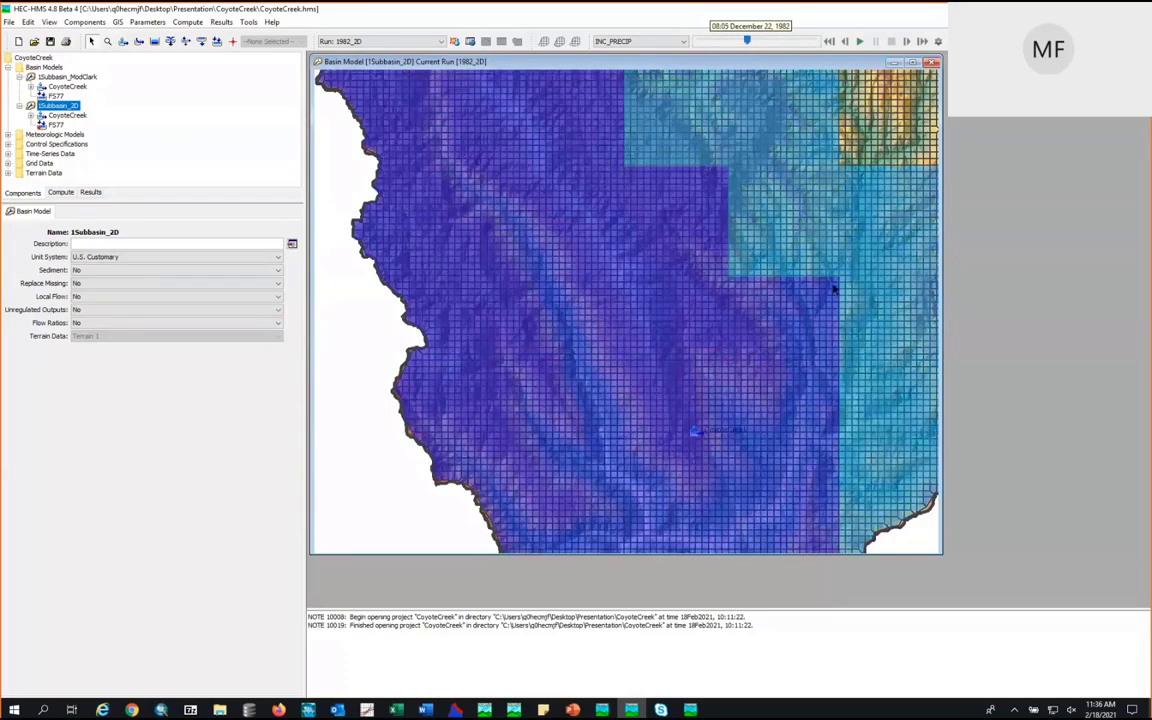
{"action": "mouse_move", "coordinate": [833, 290]}
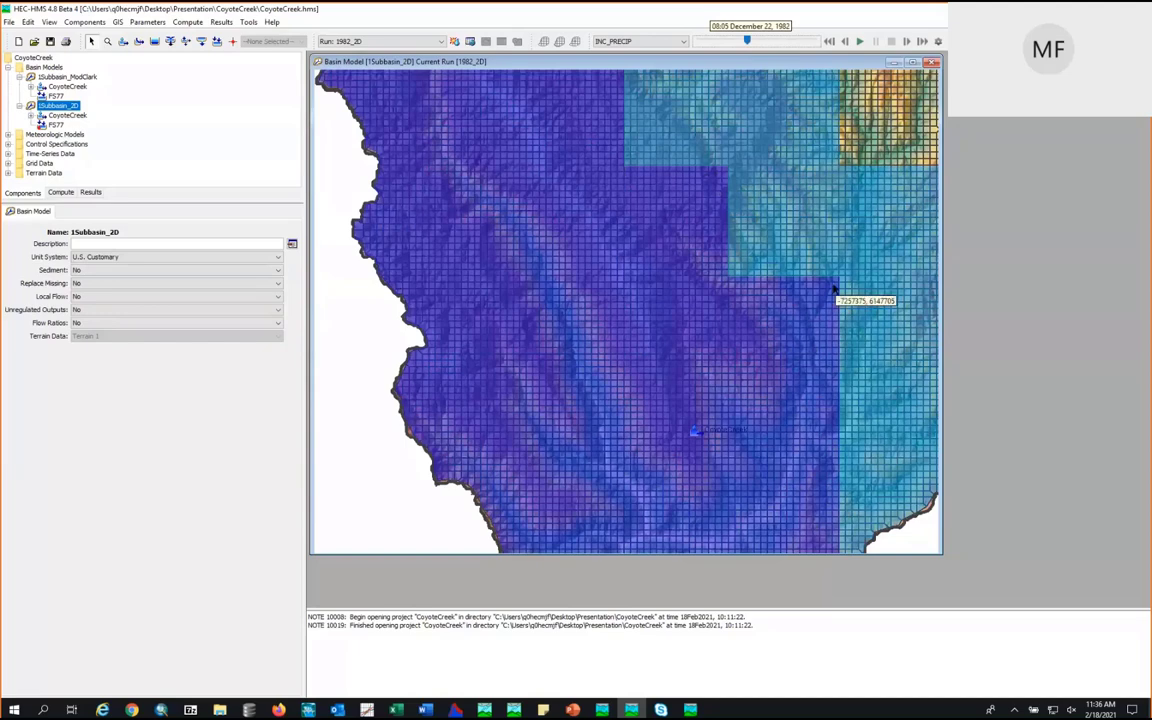
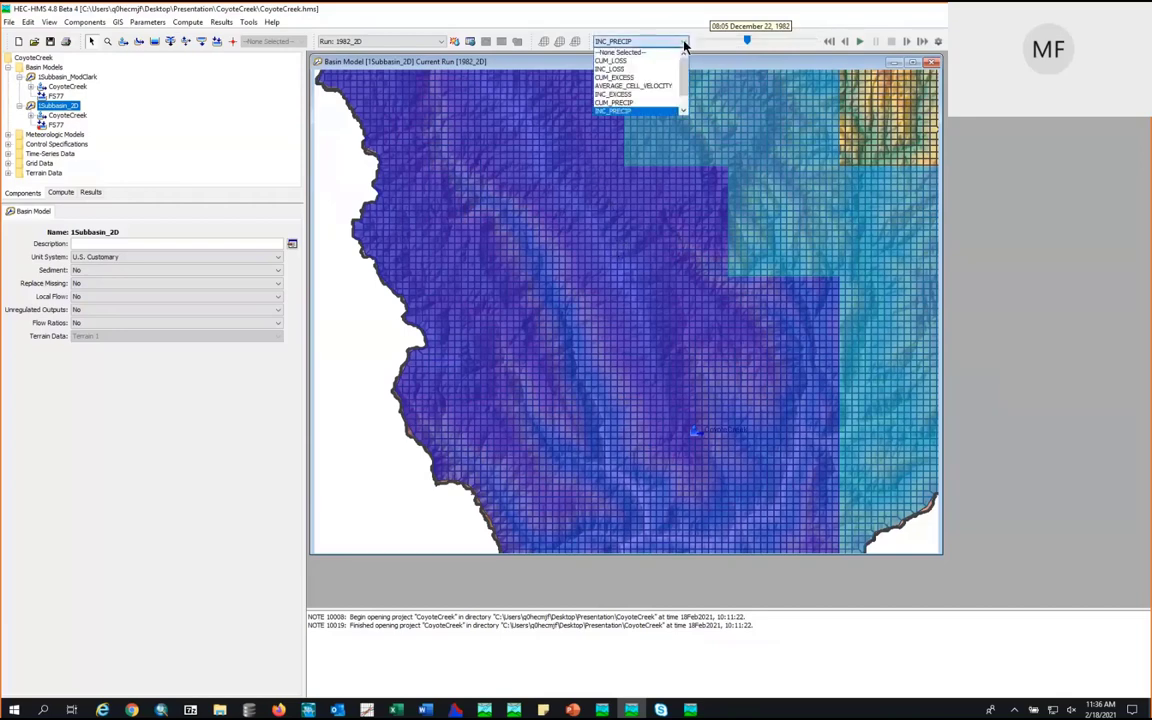
Step: Display the AVERAGE_CELL_VELOCITY spatial results and set the animation time to 15:45 December 22, 1982
{"action": "left_click_drag", "start_coordinate": [684, 62], "coordinate": [683, 85]}
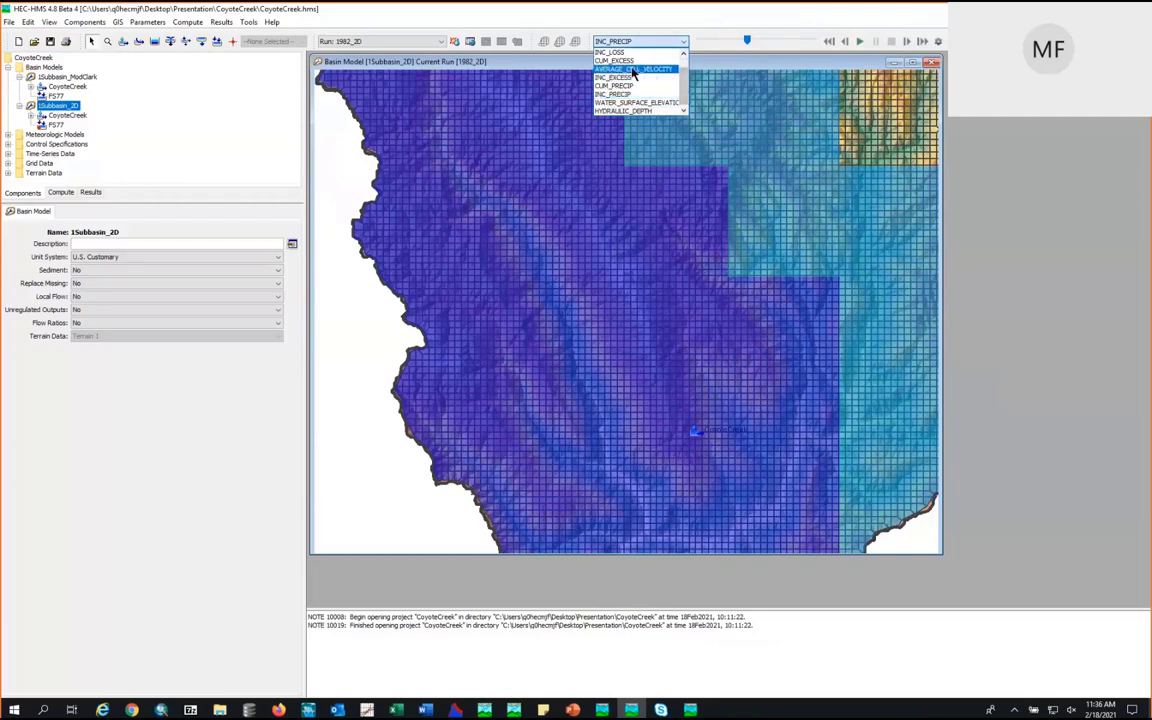
{"action": "left_click", "coordinate": [633, 70]}
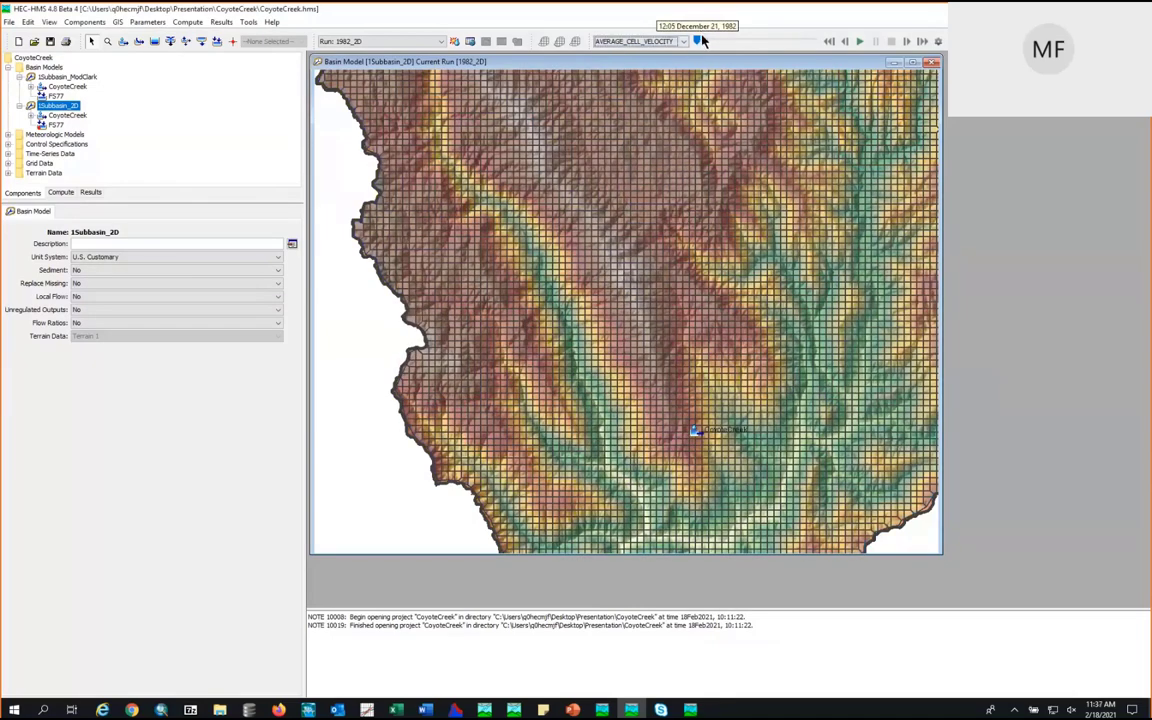
{"action": "left_click_drag", "start_coordinate": [703, 43], "coordinate": [758, 42]}
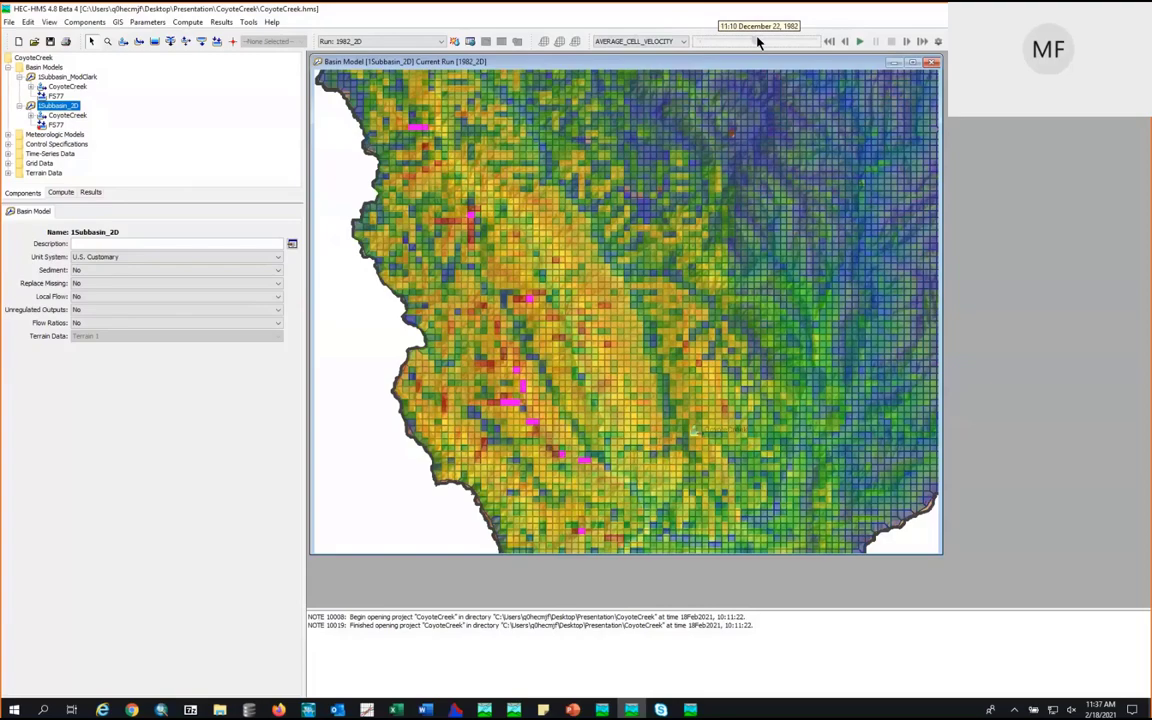
{"action": "mouse_move", "coordinate": [757, 42]}
{"action": "left_mouse_down"}
{"action": "mouse_move", "coordinate": [776, 42]}
{"action": "mouse_move", "coordinate": [766, 42]}
{"action": "left_mouse_up"}
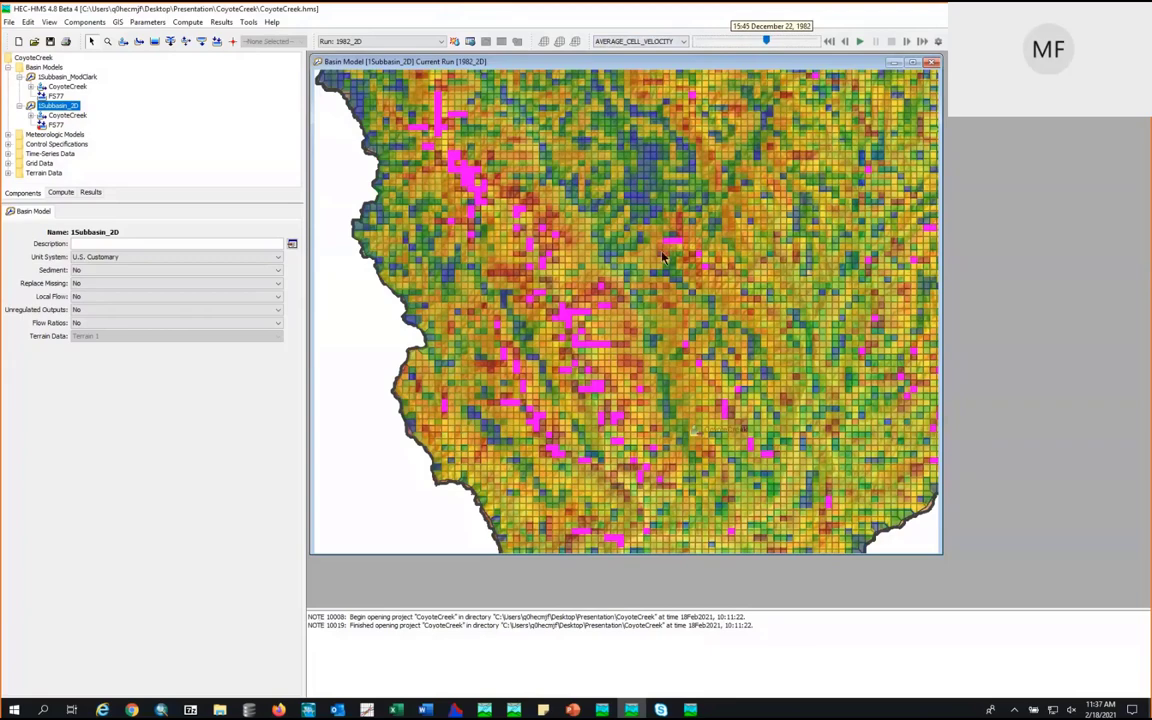
Step: Switch to the PowerPoint presentation and run the slide show from the Spatial Results Improvements slide through its end
{"action": "key", "text": "alt+Tab"}
{"action": "left_click", "coordinate": [59, 549]}
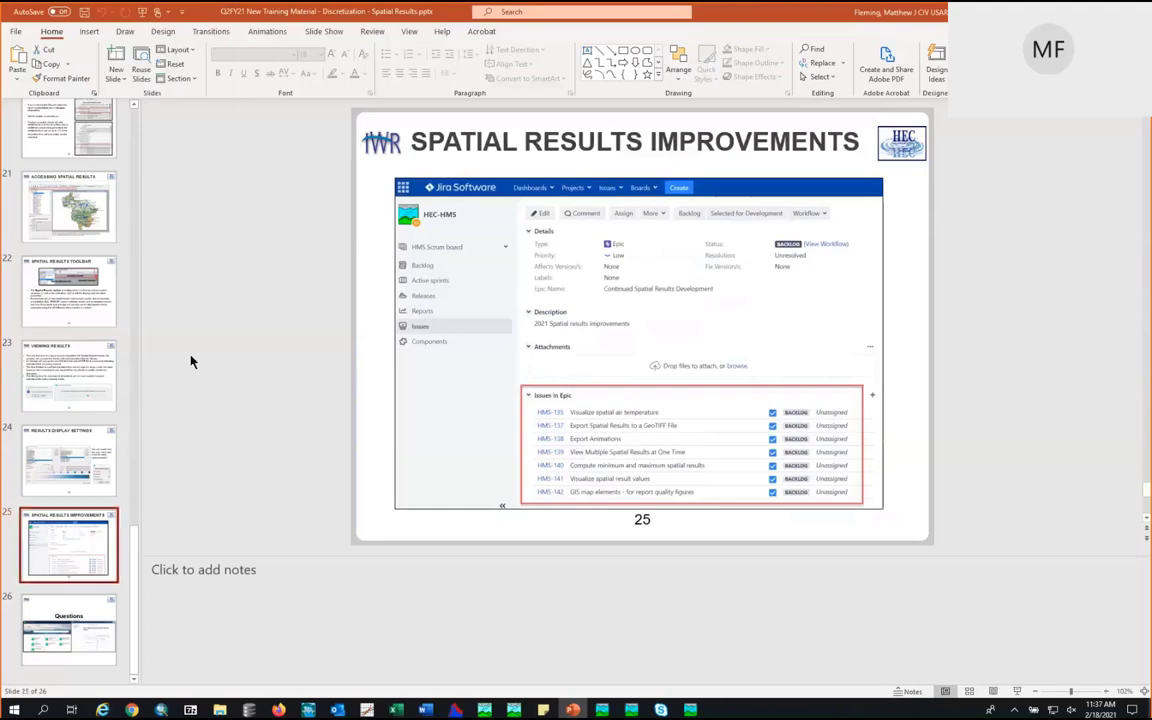
{"action": "key", "text": "shift+F5"}
{"action": "key", "text": "Right"}
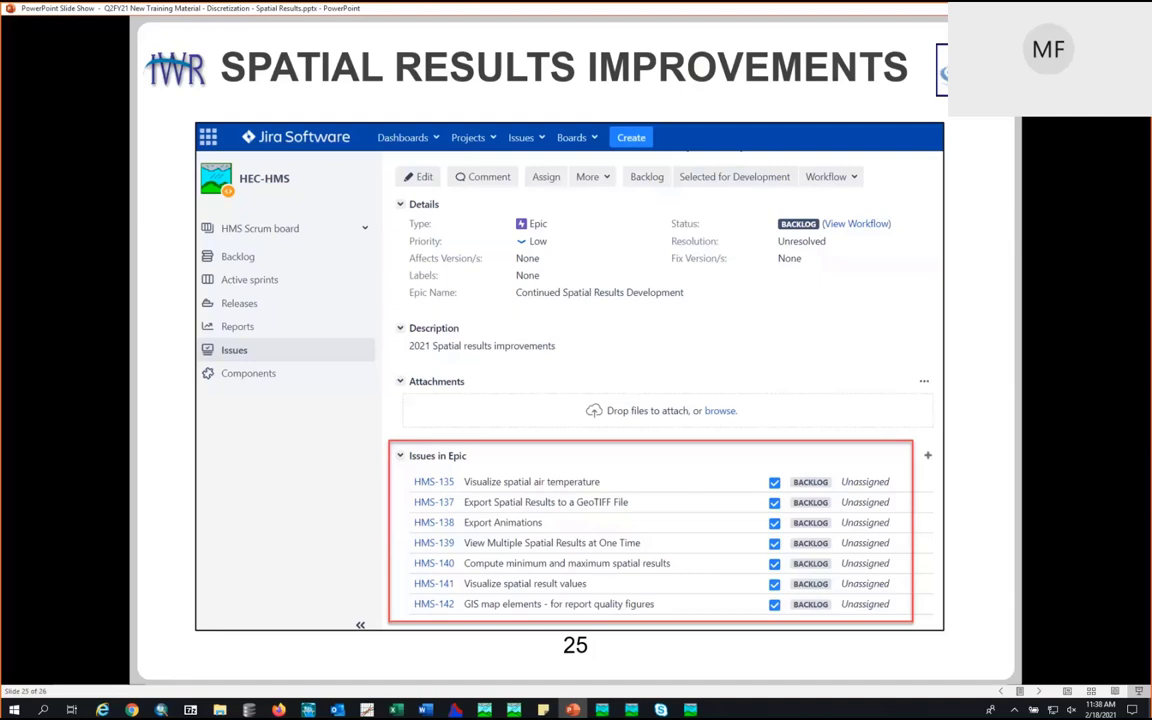
{"action": "left_click", "coordinate": [1004, 311]}
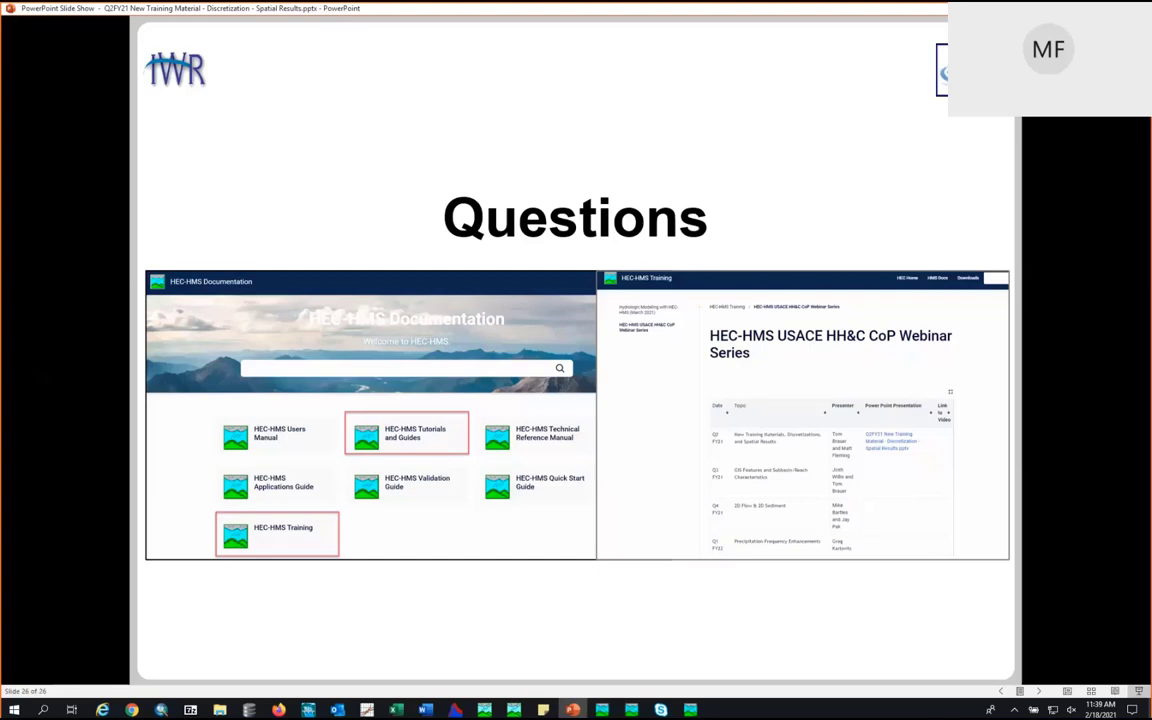
{"action": "left_click", "coordinate": [1086, 241]}
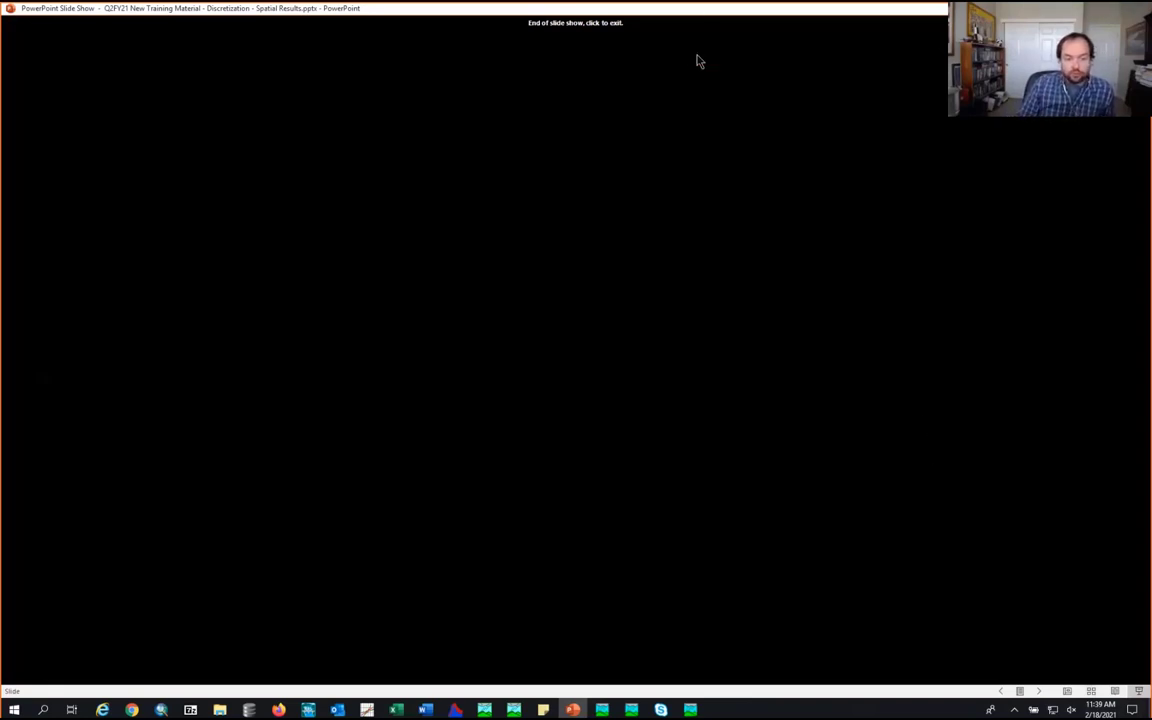
Step: Shrink the slide show window, switch to Chrome with the HEC-HMS Tutorials and Guides page, and maximize it
{"action": "key", "text": "super+Down"}
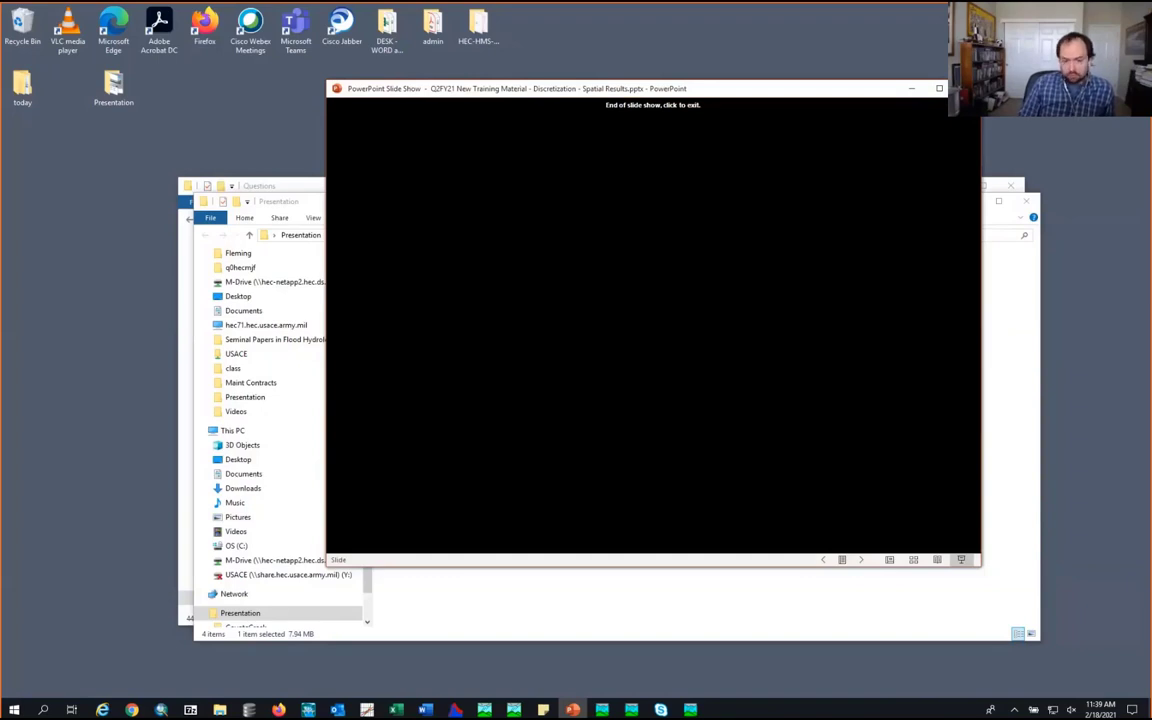
{"action": "key", "text": "alt+Tab"}
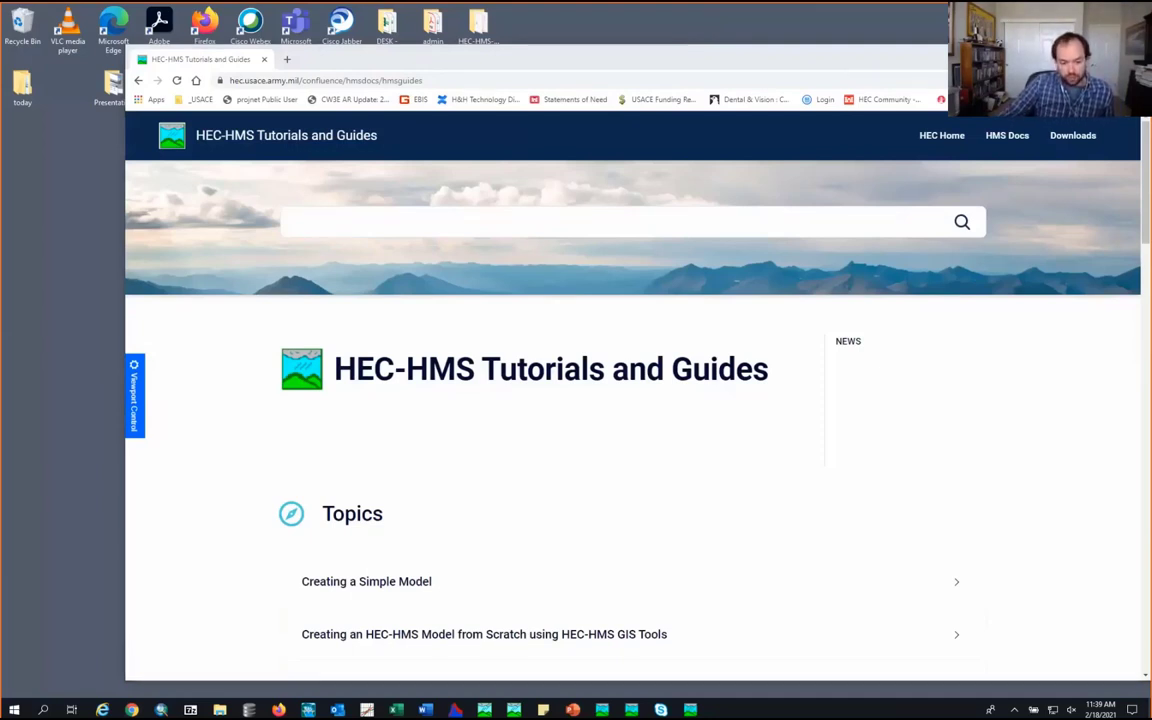
{"action": "double_click", "coordinate": [715, 57]}
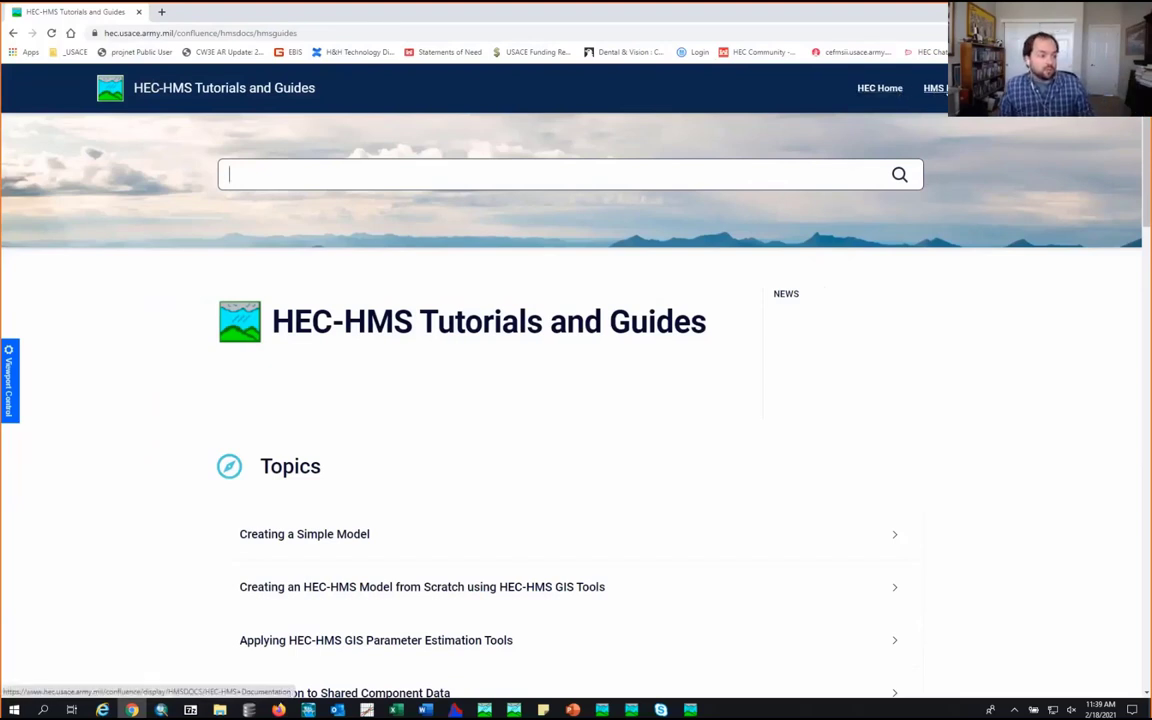
Step: Open the HEC-HMS Documentation site and go through HEC-HMS Training to the HEC-HMS USACE HH&C CoP Webinar Series page
{"action": "left_click", "coordinate": [938, 88]}
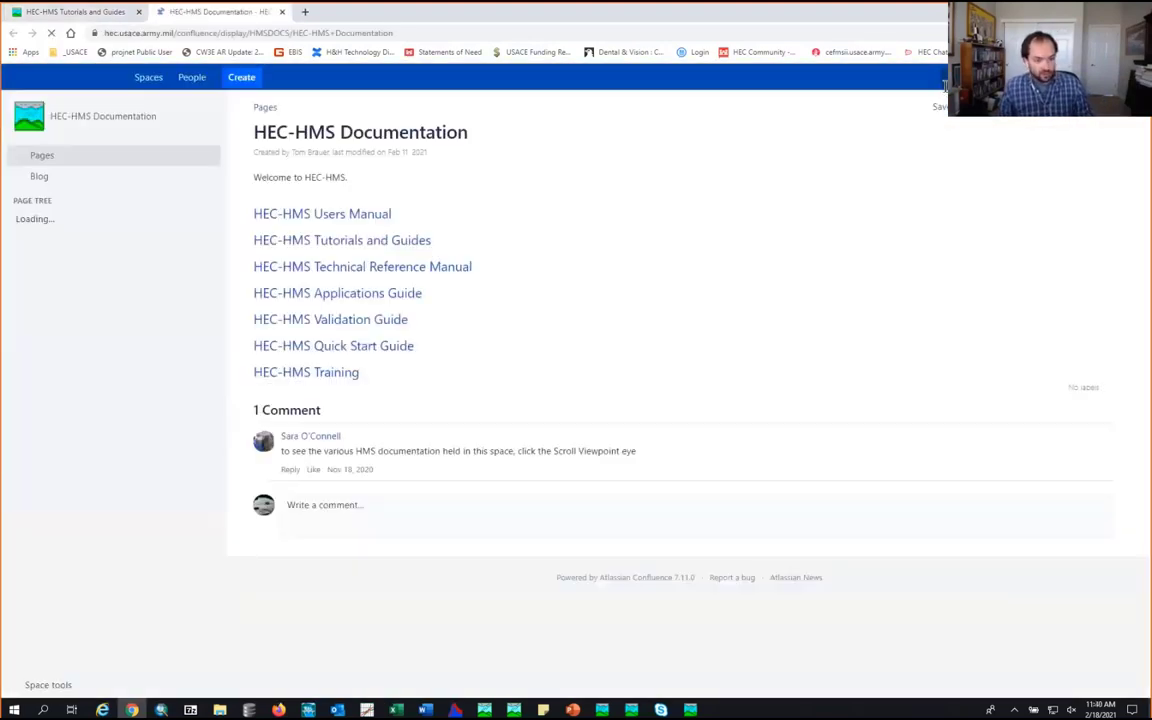
{"action": "left_click", "coordinate": [331, 378]}
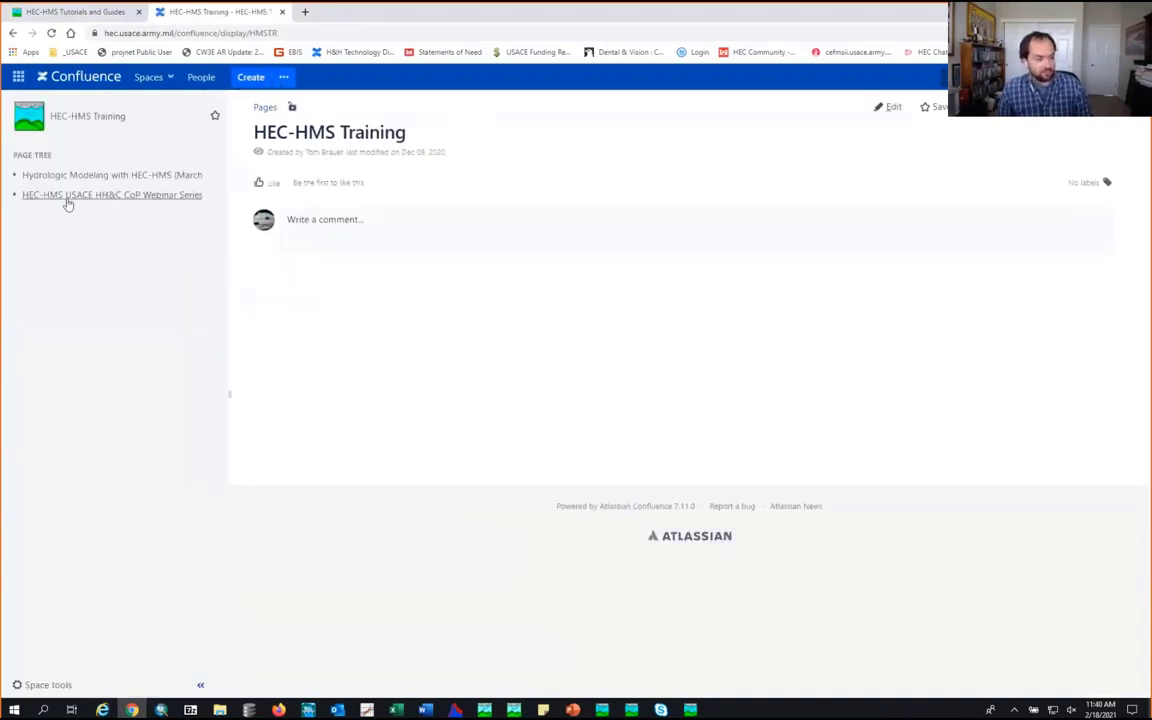
{"action": "left_click", "coordinate": [67, 203]}
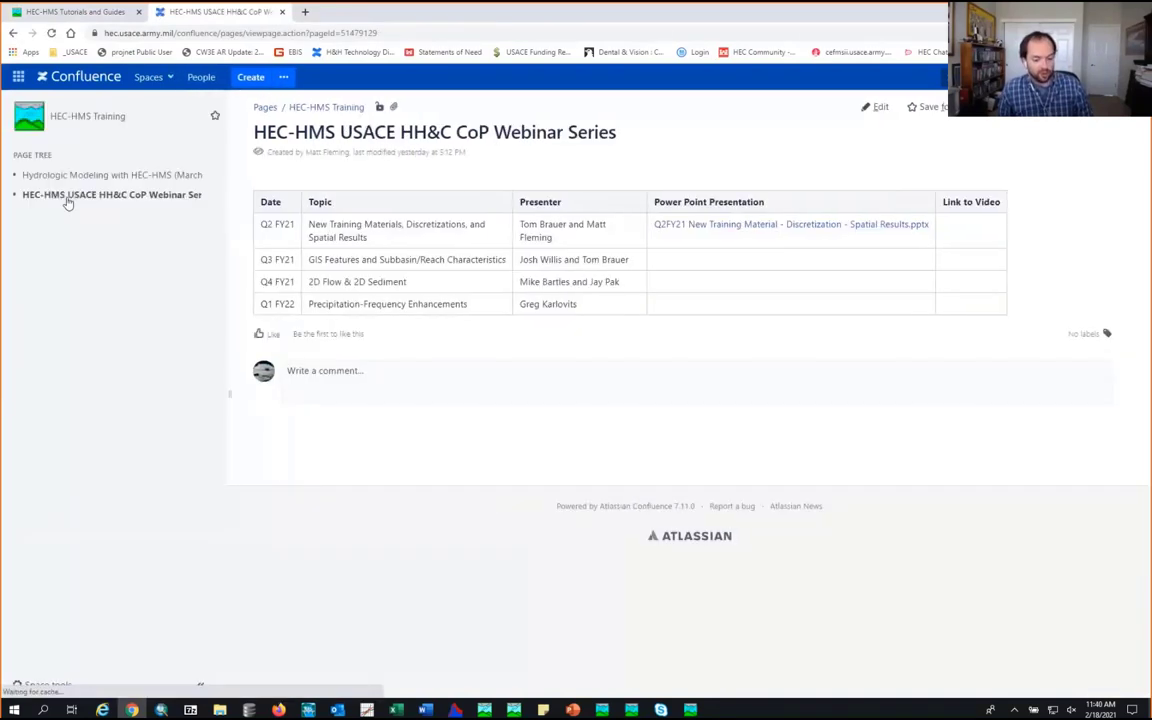
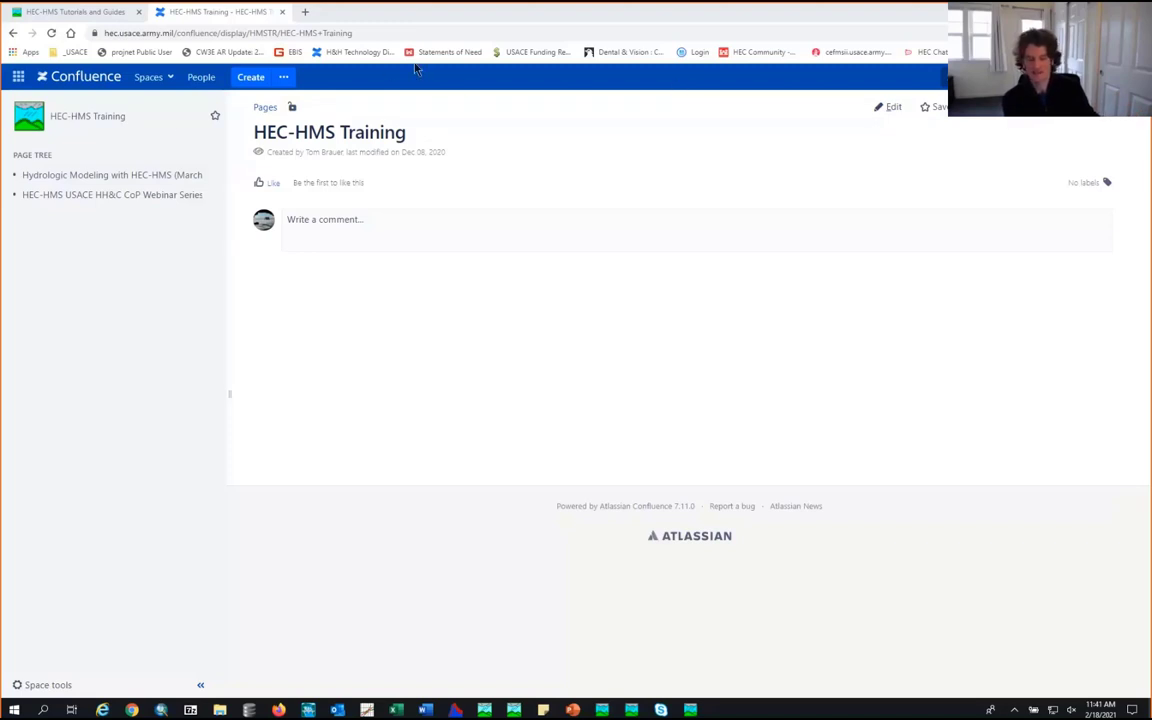
Step: Return to the HEC-HMS Documentation home page and open HEC-HMS Tutorials and Guides
{"action": "key", "text": "alt+Left"}
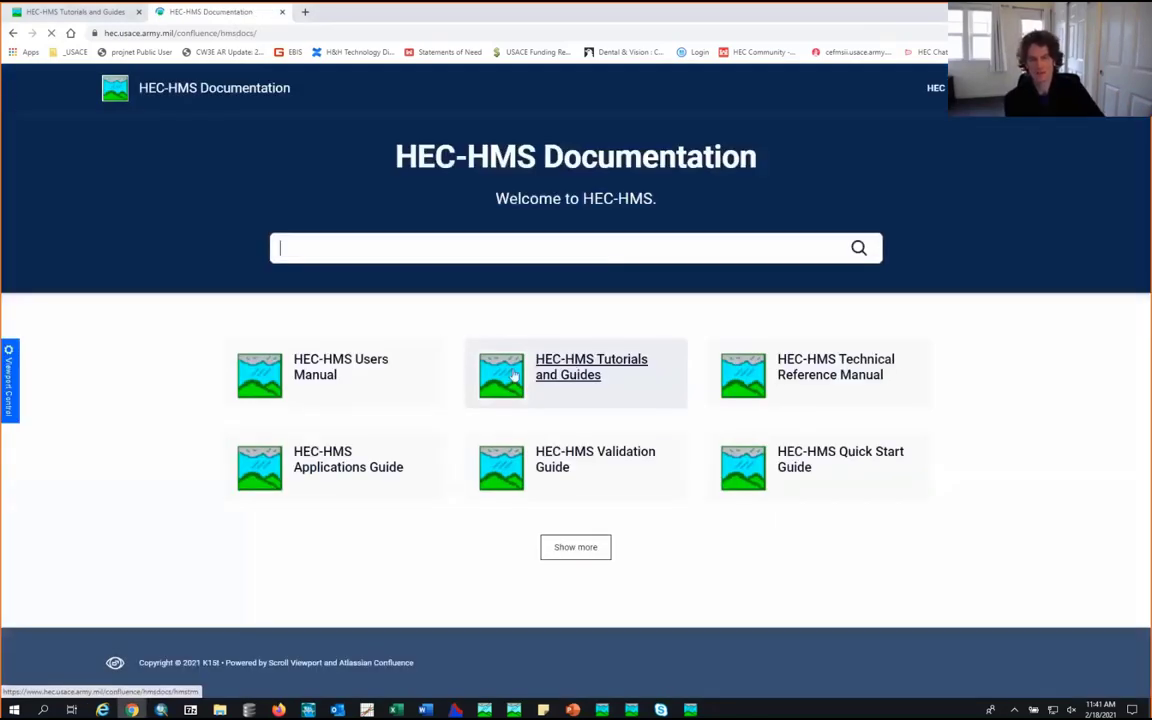
{"action": "left_click", "coordinate": [572, 368]}
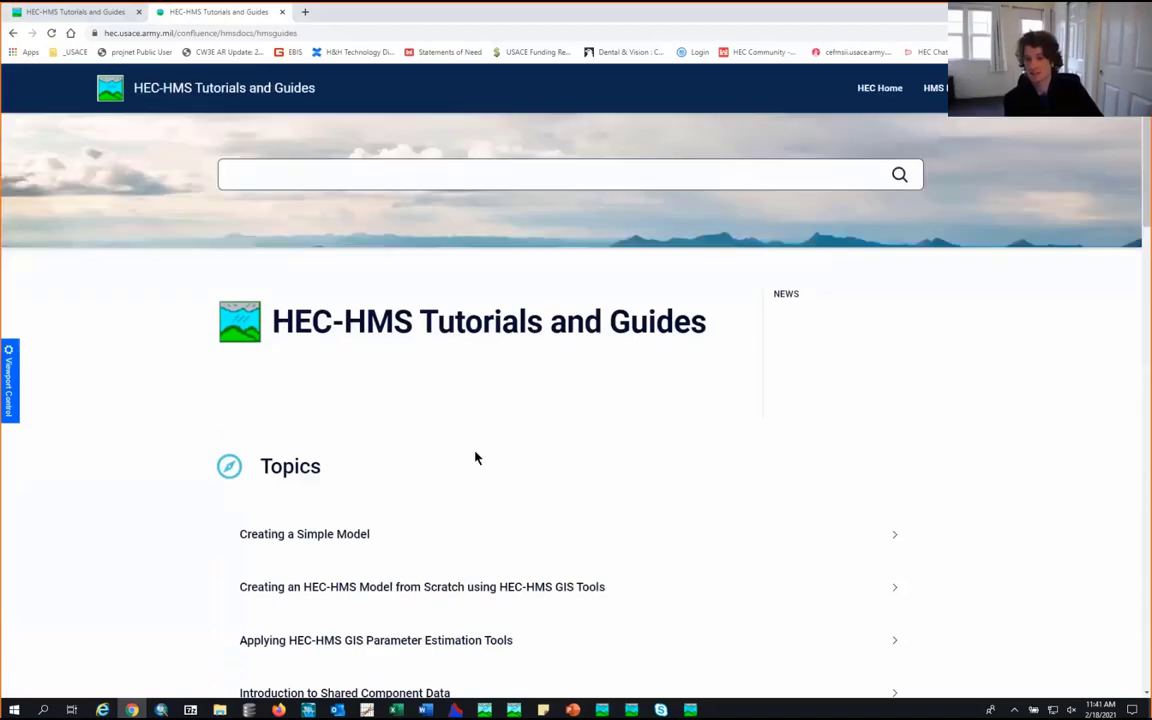
Step: Open the tutorial Applying Gridded Precipitation to a Non-Georeferenced Project - Structured Discretization and shrink the page display
{"action": "scroll", "coordinate": [476, 458], "scroll_direction": "down", "scroll_amount": 5}
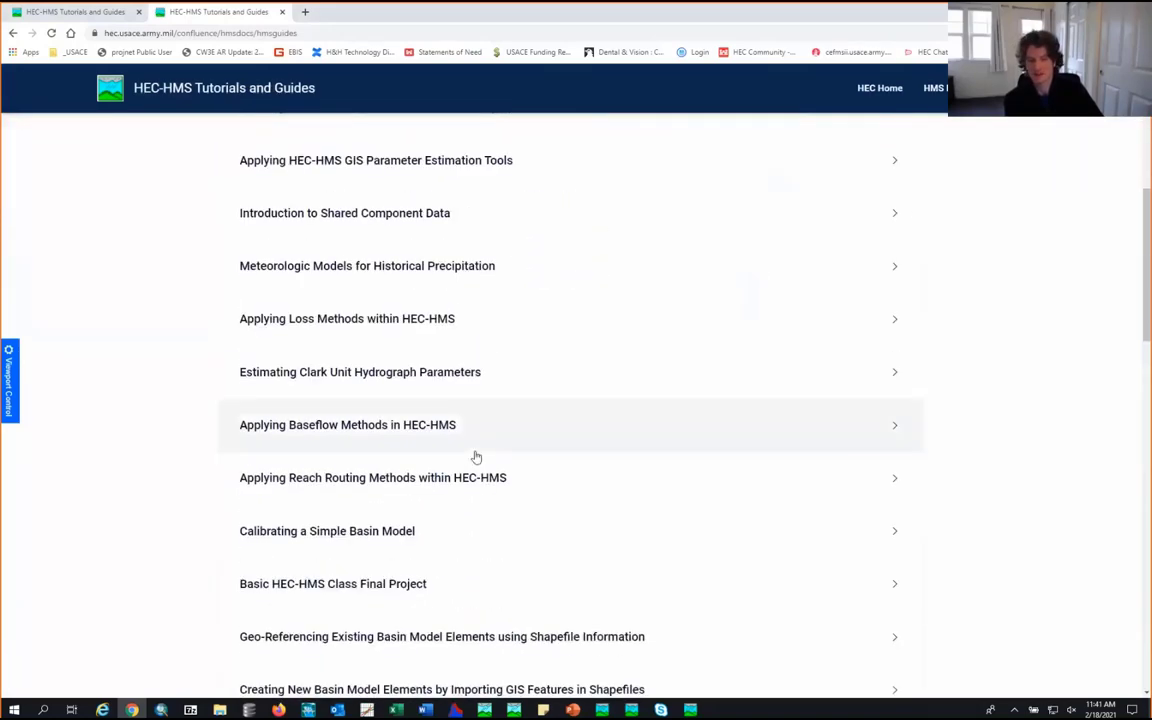
{"action": "scroll", "coordinate": [476, 458], "scroll_direction": "down", "scroll_amount": 1}
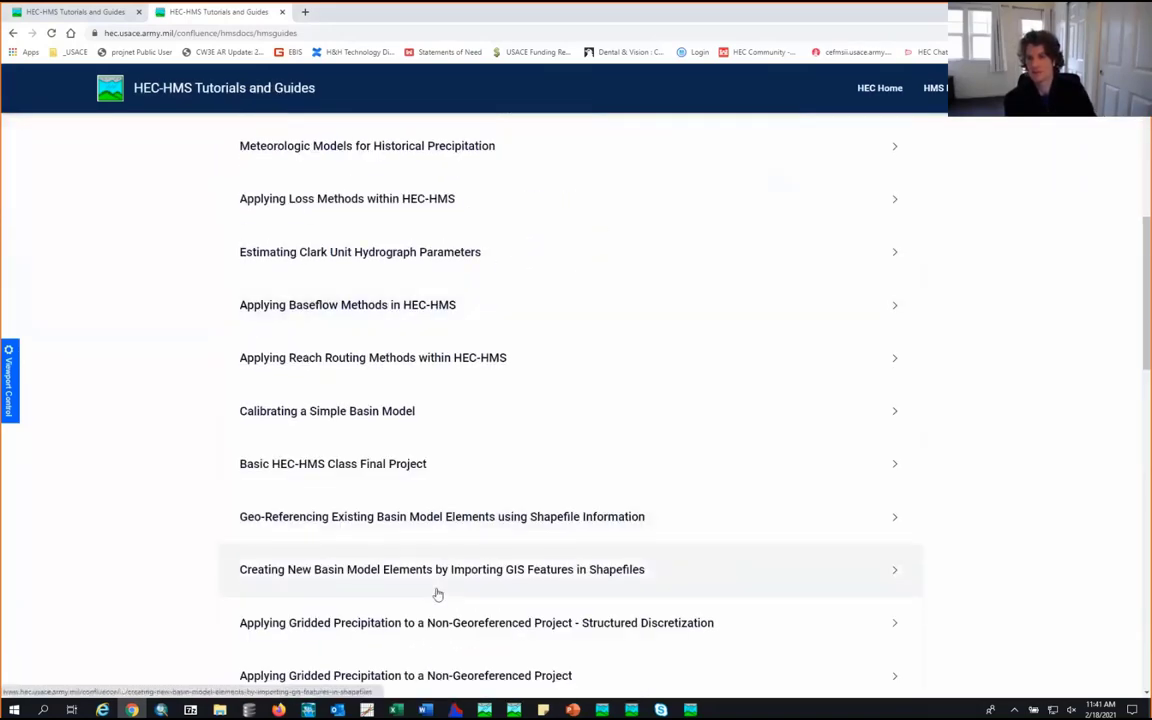
{"action": "scroll", "coordinate": [437, 594], "scroll_direction": "down", "scroll_amount": 1}
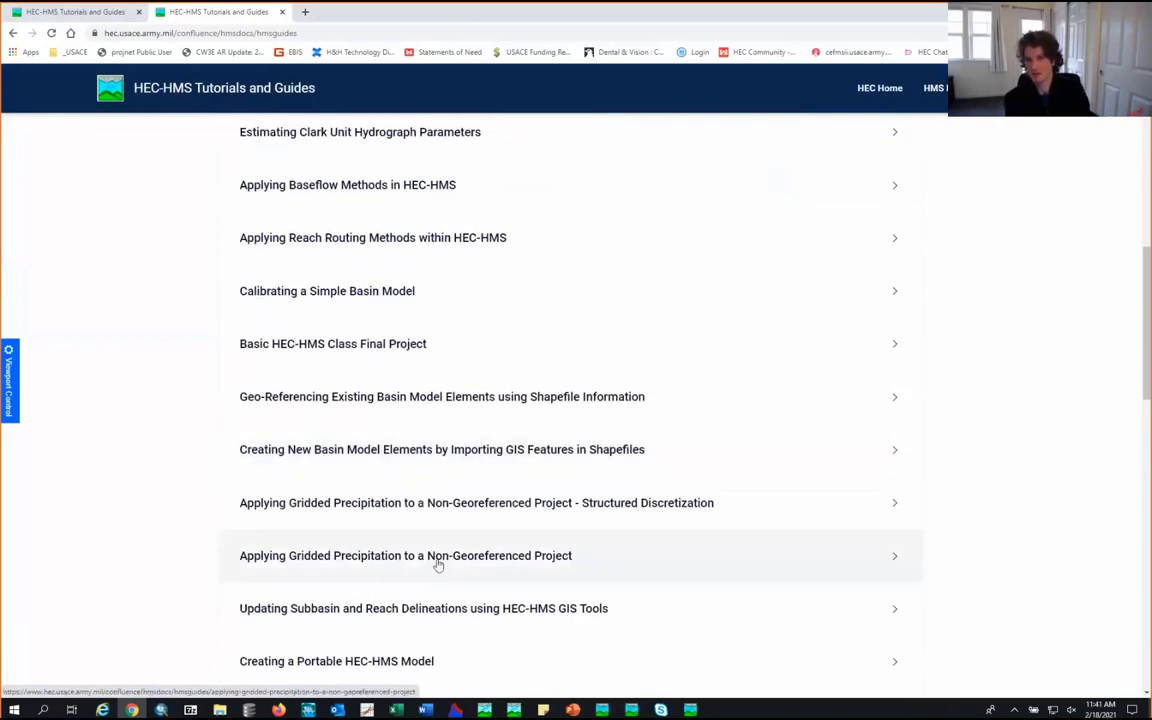
{"action": "left_click", "coordinate": [441, 503]}
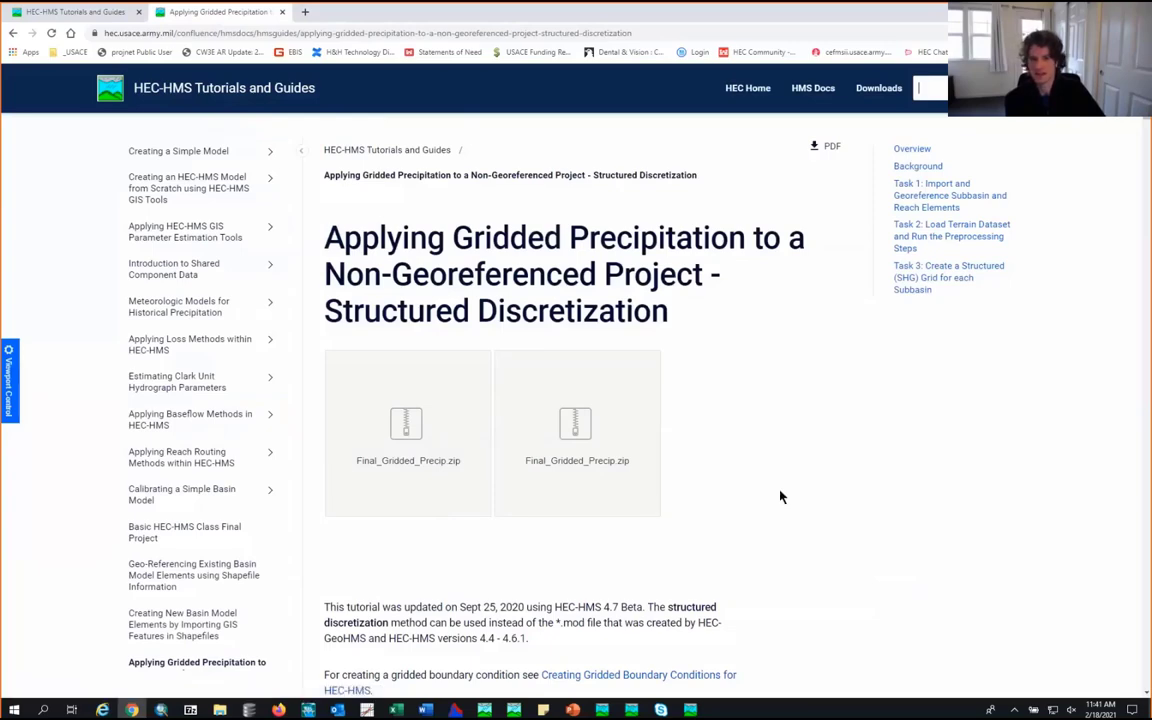
{"action": "key", "text": "ctrl+minus"}
{"action": "key", "text": "ctrl+minus"}
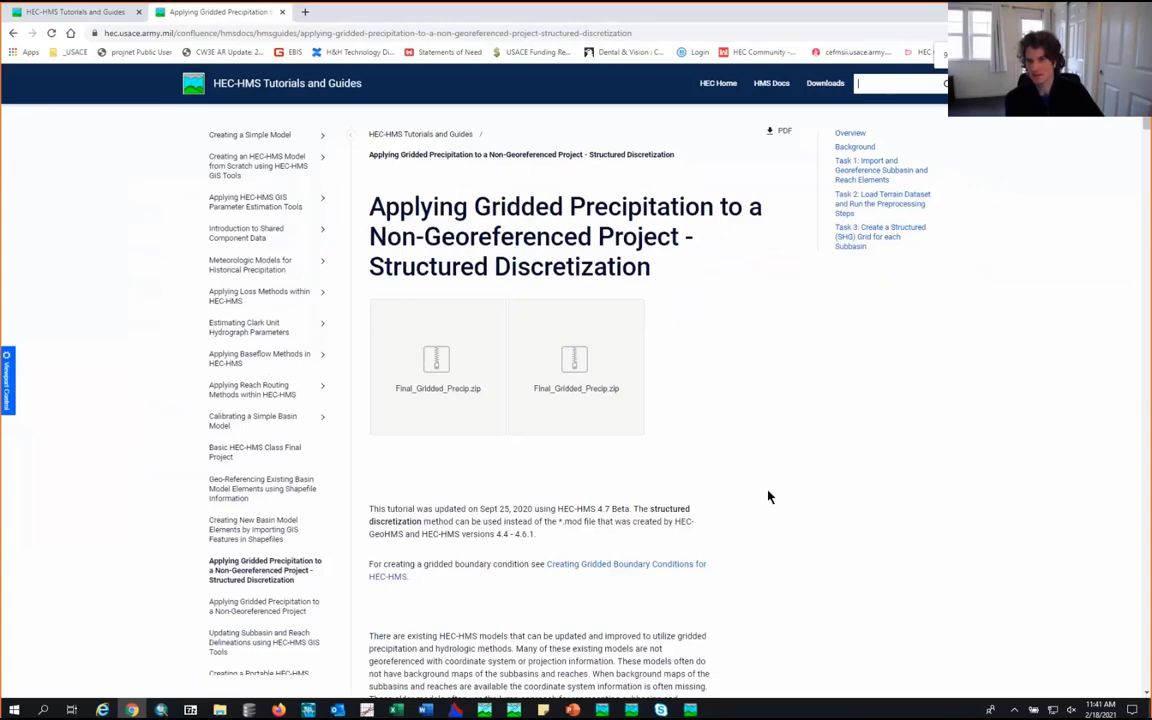
Step: Read through the tutorial's instructions on georeferencing subbasins and reaches, loading terrain data and running the terrain preprocessing steps
{"action": "scroll", "coordinate": [782, 500], "scroll_direction": "down", "scroll_amount": 5}
{"action": "scroll", "coordinate": [784, 514], "scroll_direction": "down", "scroll_amount": 9}
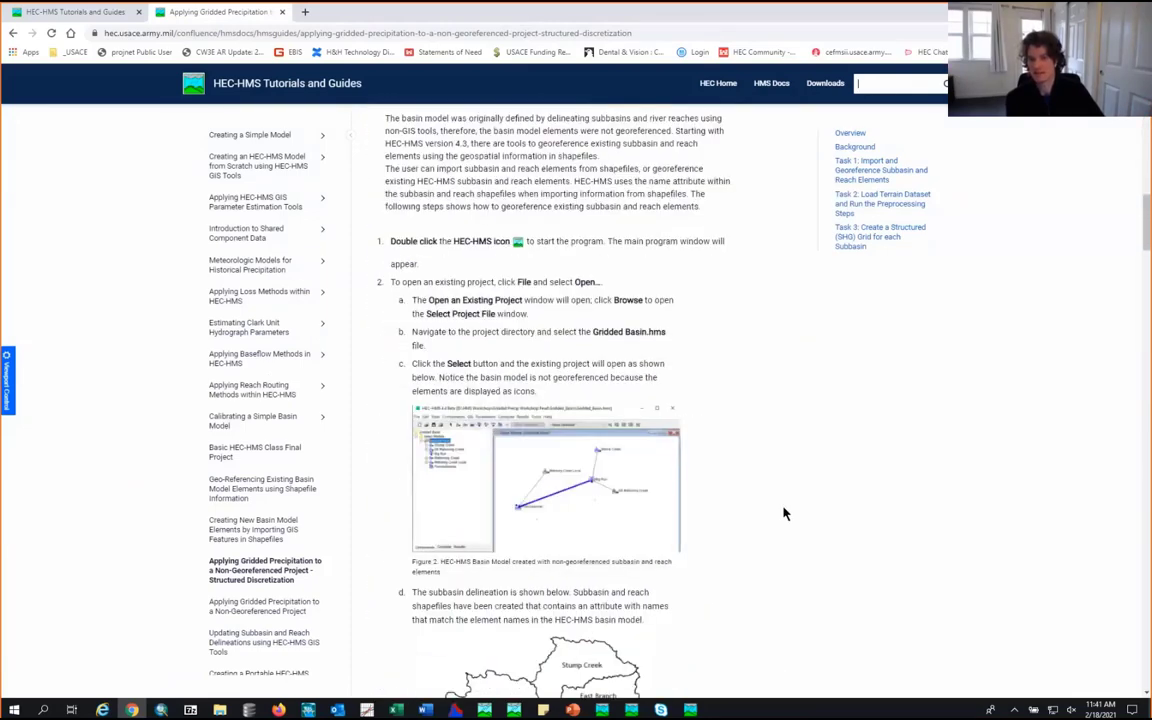
{"action": "scroll", "coordinate": [784, 514], "scroll_direction": "down", "scroll_amount": 8}
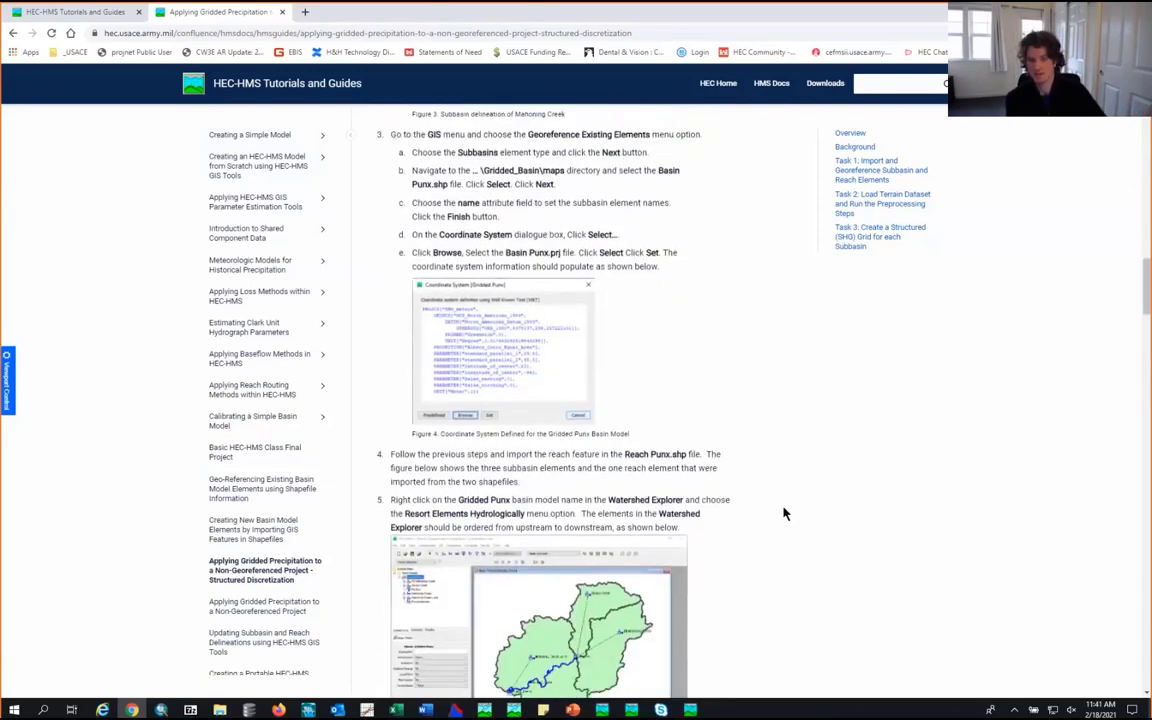
{"action": "scroll", "coordinate": [784, 514], "scroll_direction": "down", "scroll_amount": 10}
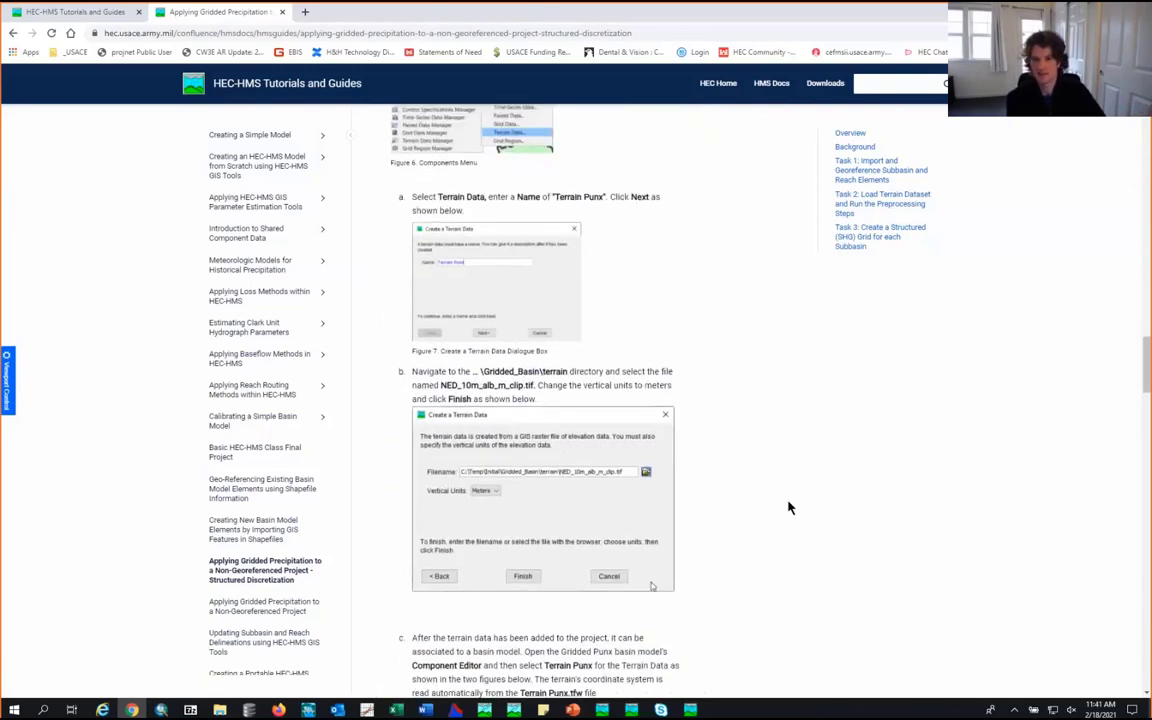
{"action": "scroll", "coordinate": [1148, 405], "scroll_direction": "down", "scroll_amount": 3}
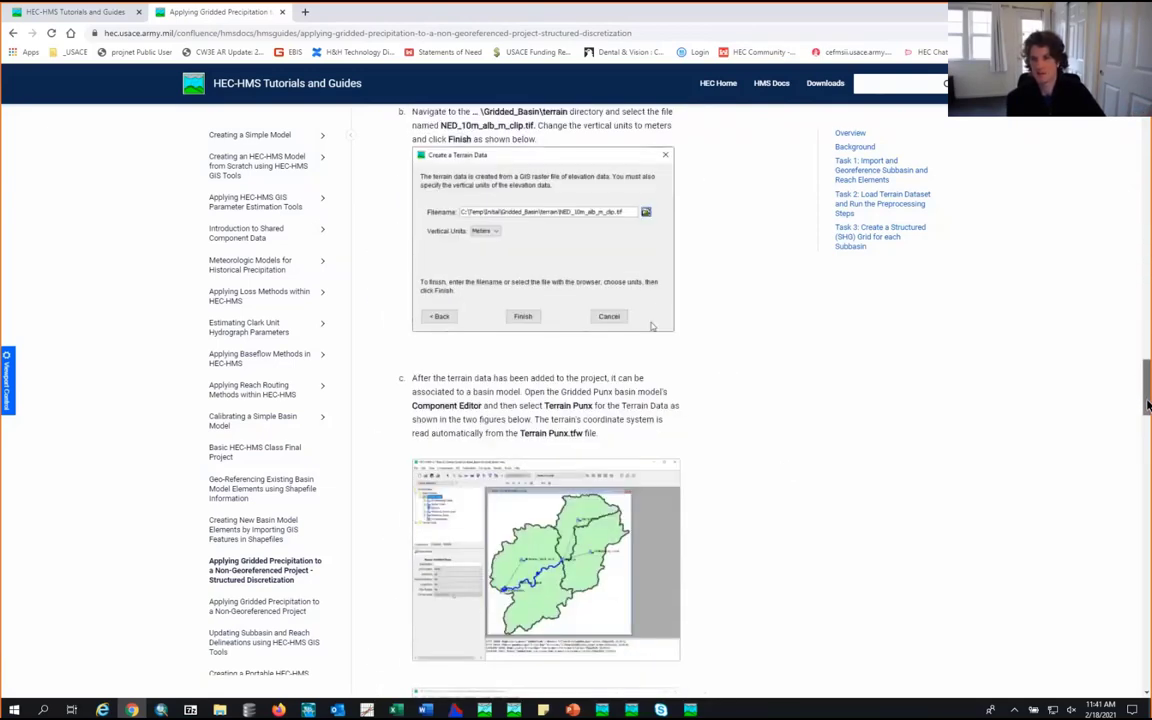
{"action": "left_click_drag", "start_coordinate": [1148, 405], "coordinate": [1148, 436]}
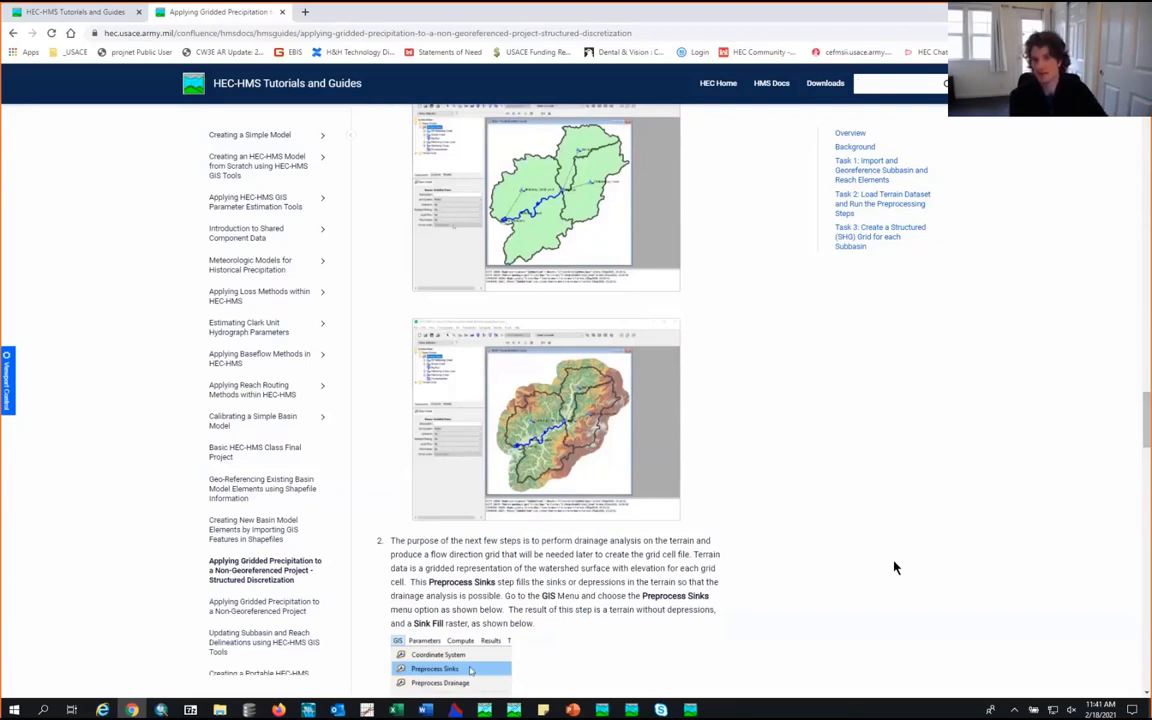
{"action": "scroll", "coordinate": [895, 567], "scroll_direction": "down", "scroll_amount": 5}
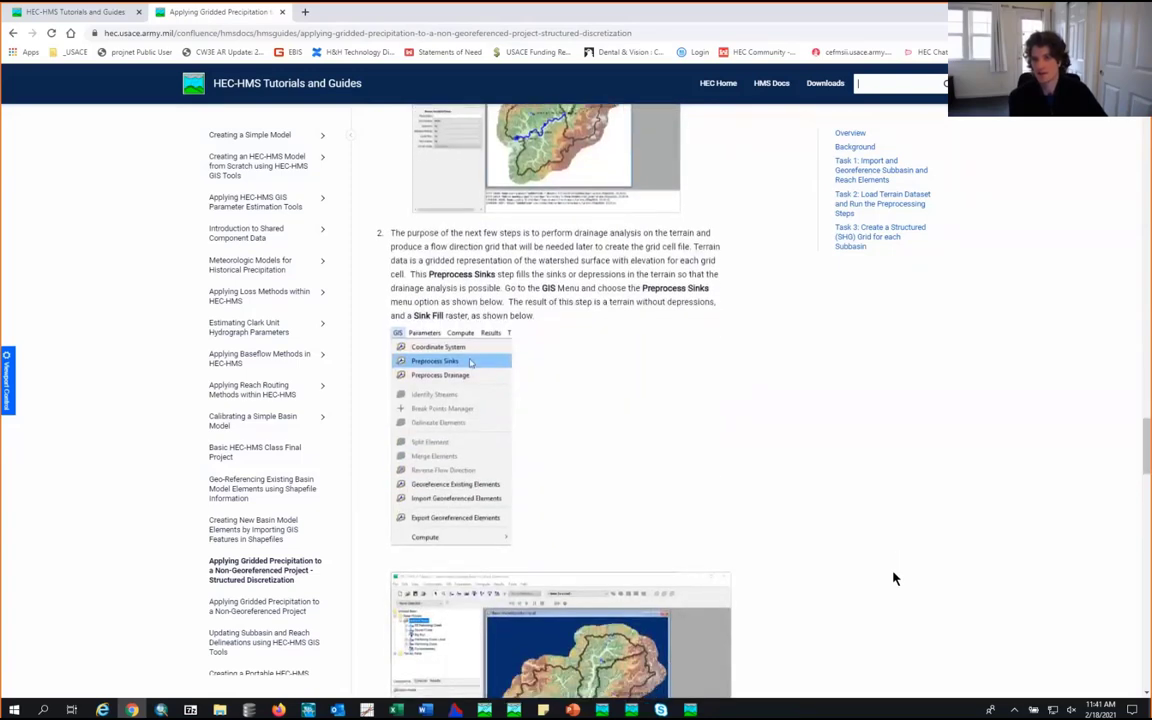
{"action": "scroll", "coordinate": [895, 578], "scroll_direction": "down", "scroll_amount": 2}
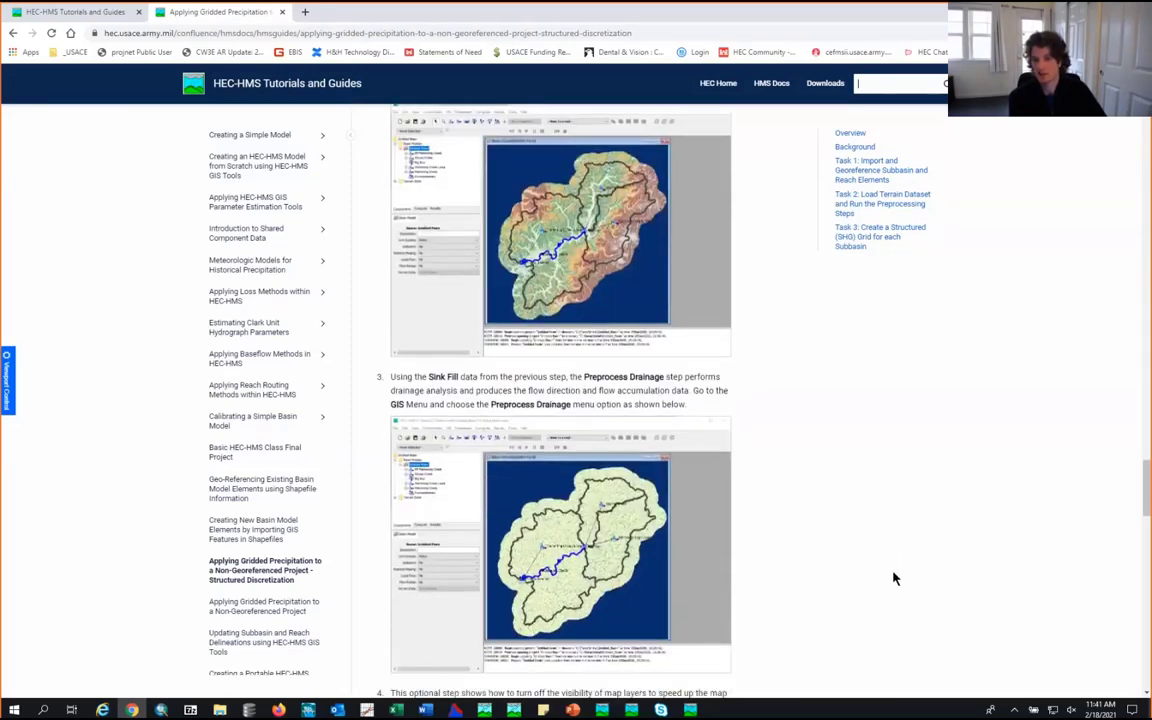
{"action": "scroll", "coordinate": [895, 578], "scroll_direction": "down", "scroll_amount": 1}
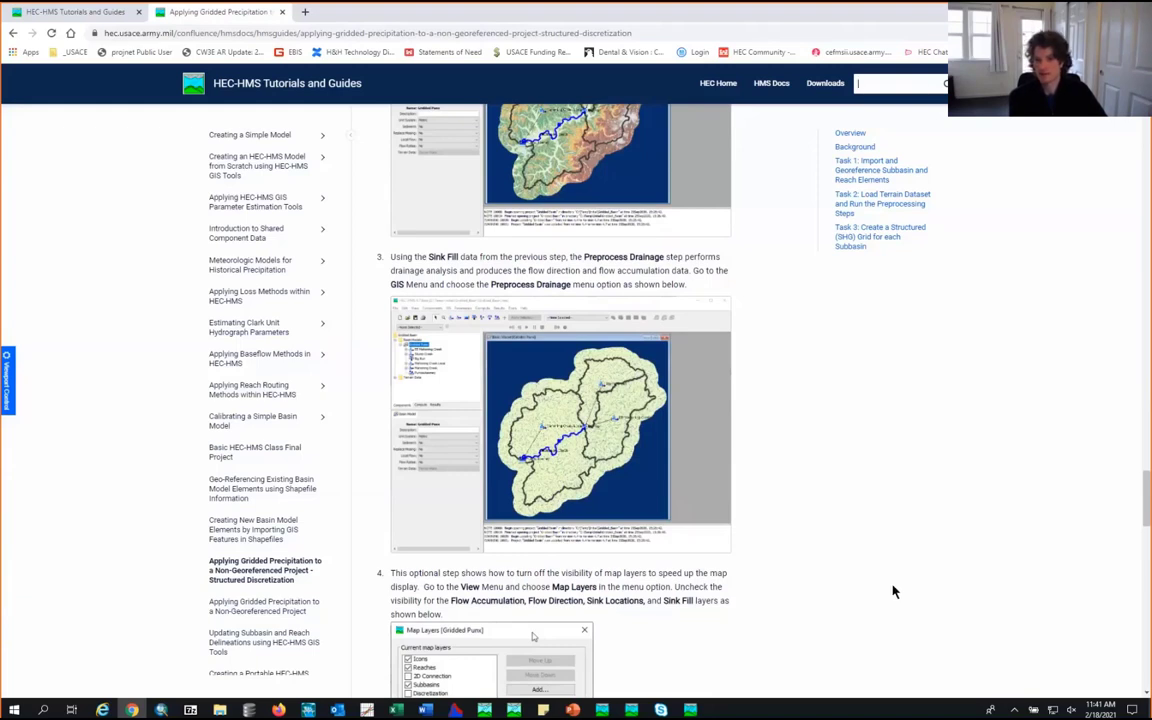
{"action": "scroll", "coordinate": [893, 591], "scroll_direction": "down", "scroll_amount": 1}
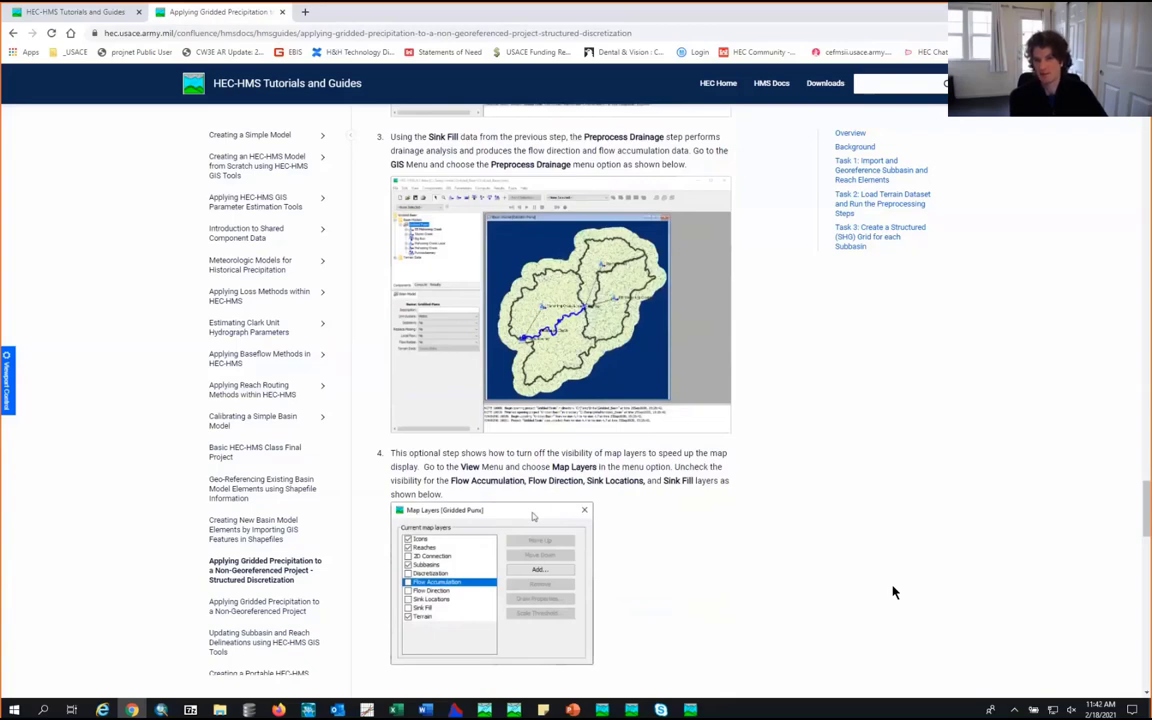
Step: Examine Task 3 on creating a Structured (SHG) grid for each subbasin, including the discretization settings and grid cell computation
{"action": "scroll", "coordinate": [893, 591], "scroll_direction": "down", "scroll_amount": 3}
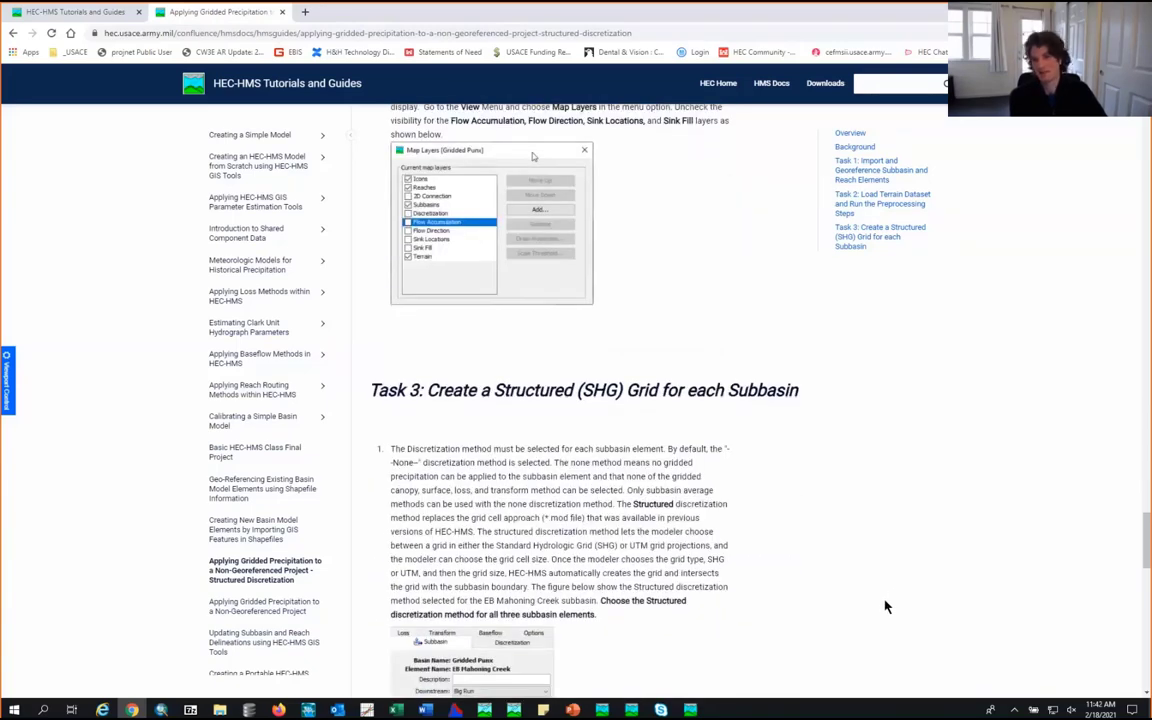
{"action": "scroll", "coordinate": [885, 606], "scroll_direction": "down", "scroll_amount": 1}
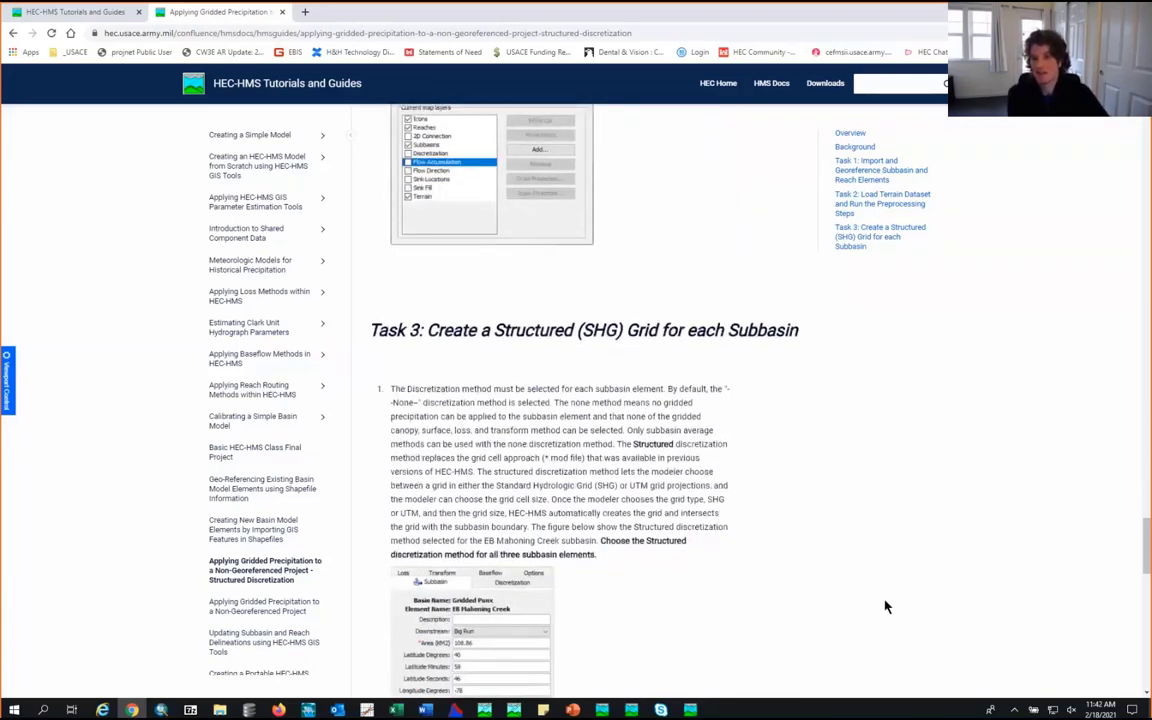
{"action": "scroll", "coordinate": [885, 606], "scroll_direction": "down", "scroll_amount": 1}
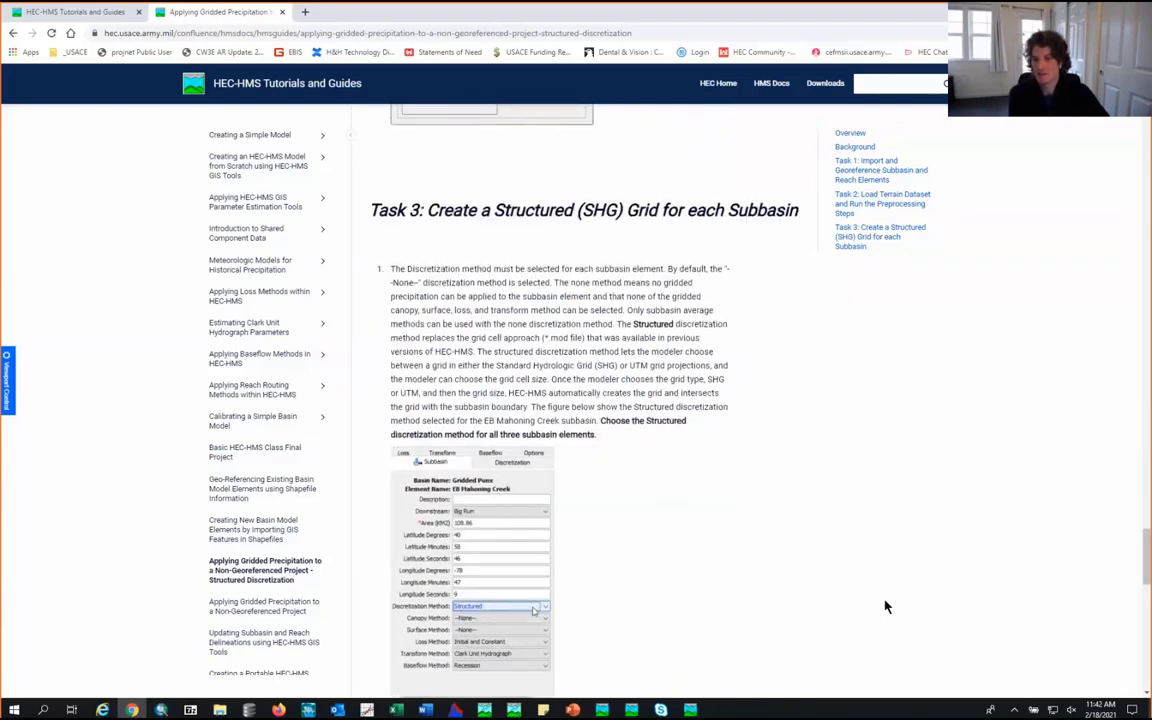
{"action": "scroll", "coordinate": [885, 606], "scroll_direction": "down", "scroll_amount": 4}
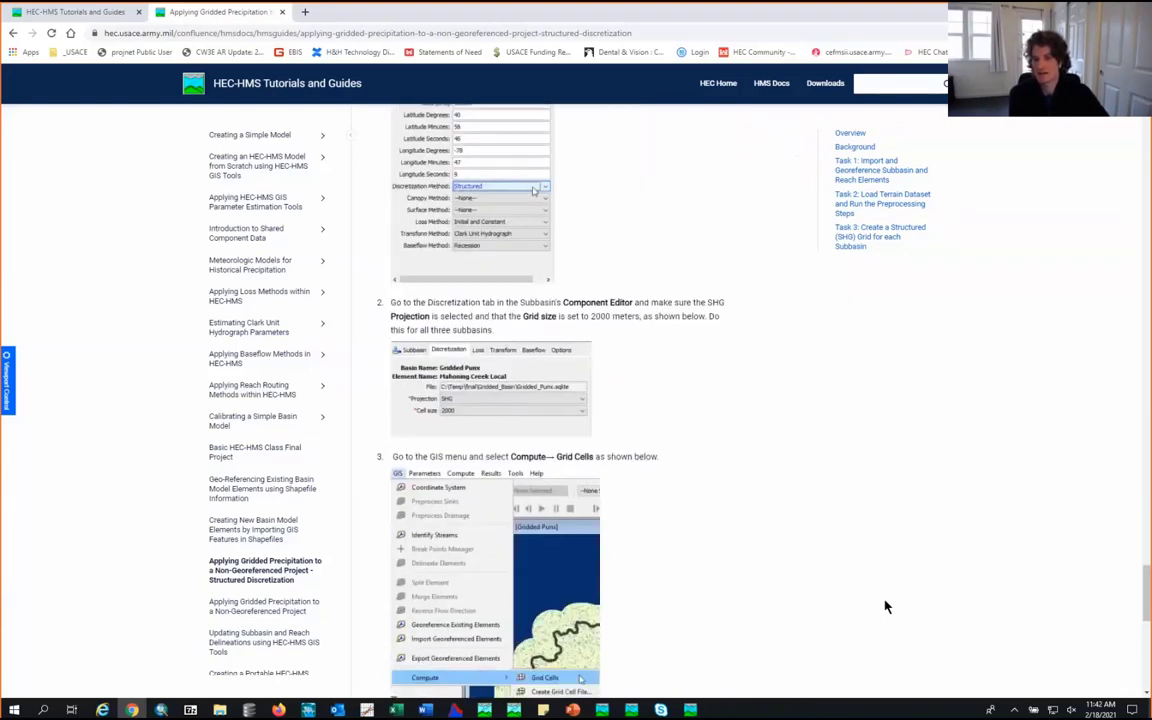
{"action": "scroll", "coordinate": [885, 606], "scroll_direction": "down", "scroll_amount": 1}
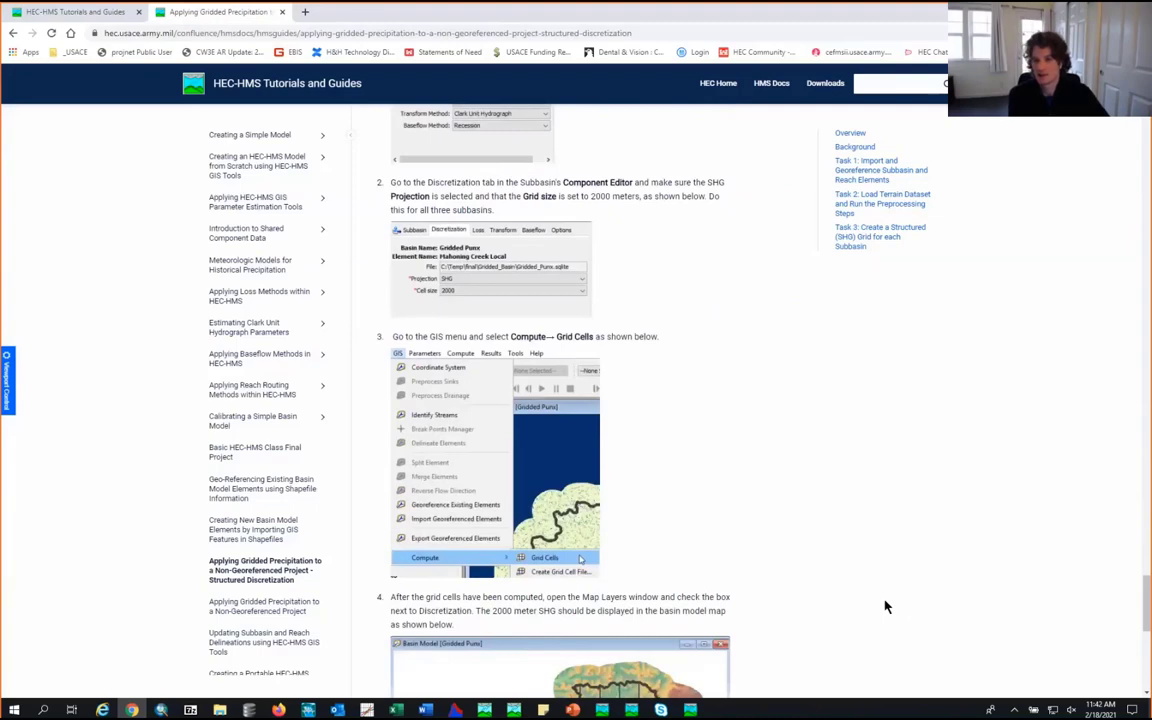
{"action": "scroll", "coordinate": [885, 606], "scroll_direction": "down", "scroll_amount": 3}
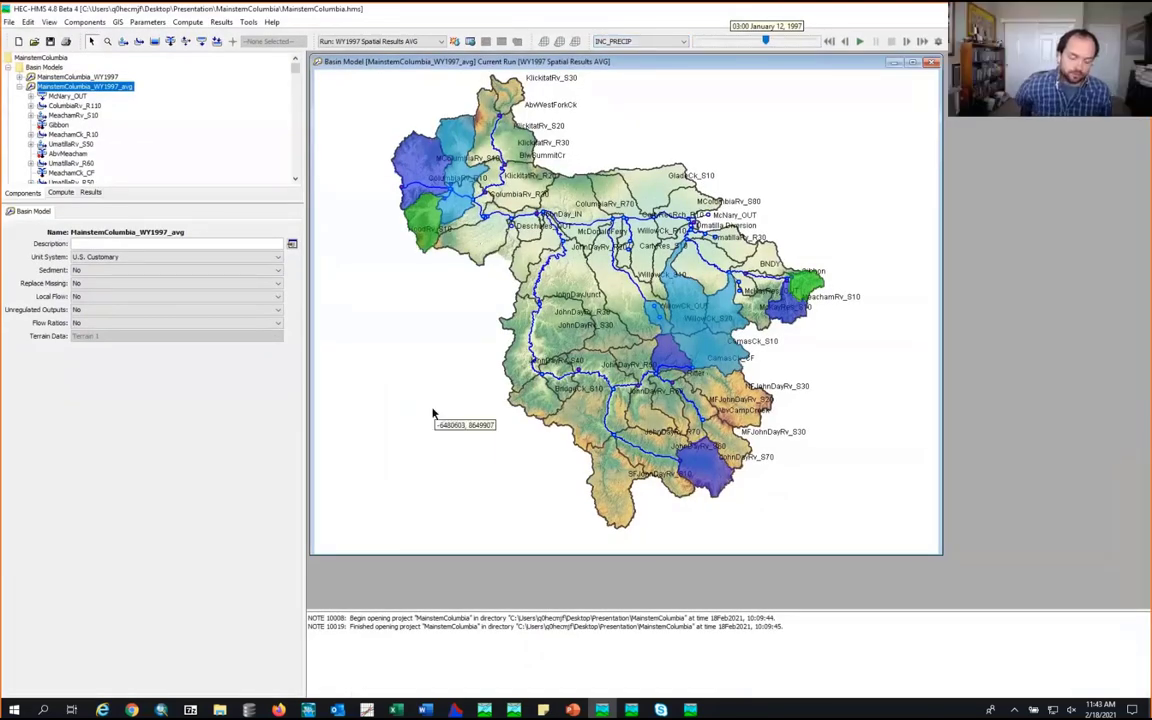
Step: In HEC-HMS, open the MainstemColumbia_WY1997 basin model and display the SWE spatial results of run WY1997 Spatial Results
{"action": "left_click", "coordinate": [82, 78]}
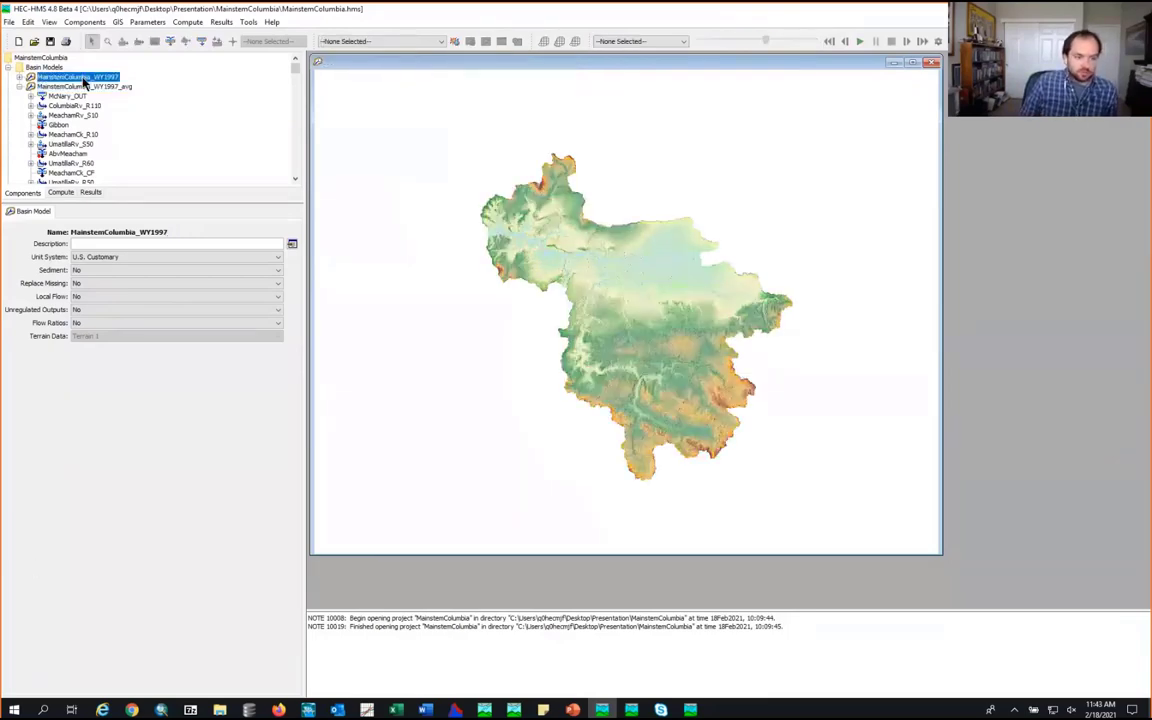
{"action": "left_click", "coordinate": [439, 43]}
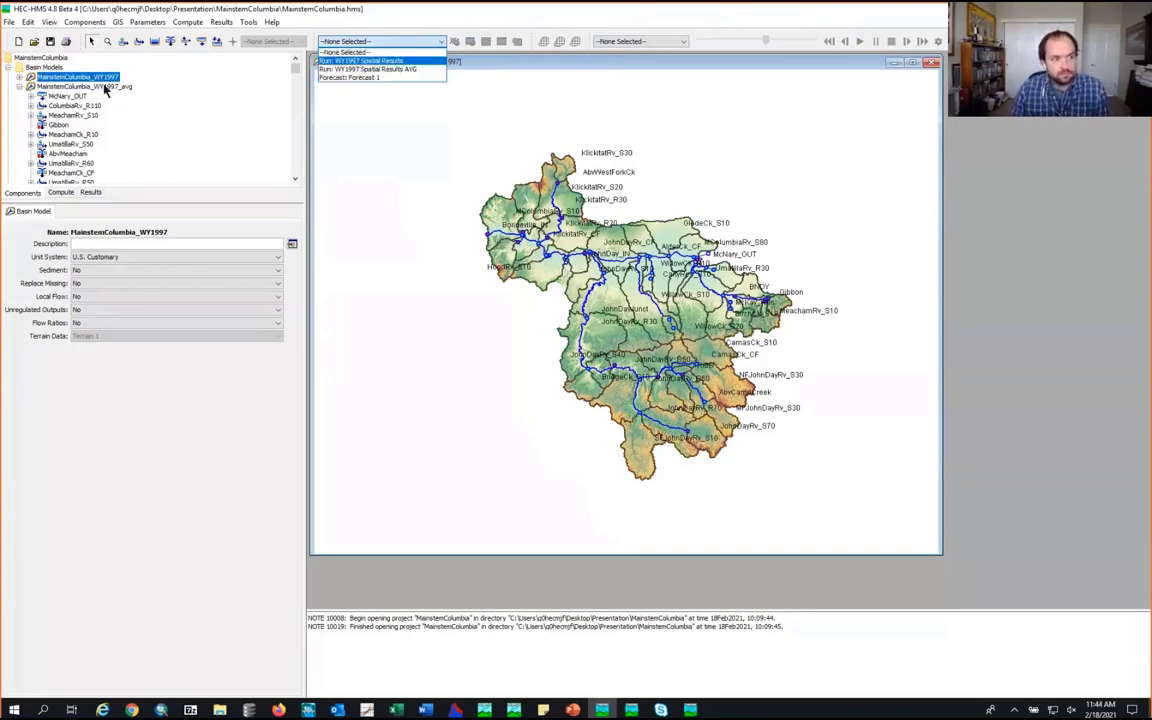
{"action": "left_click", "coordinate": [366, 61]}
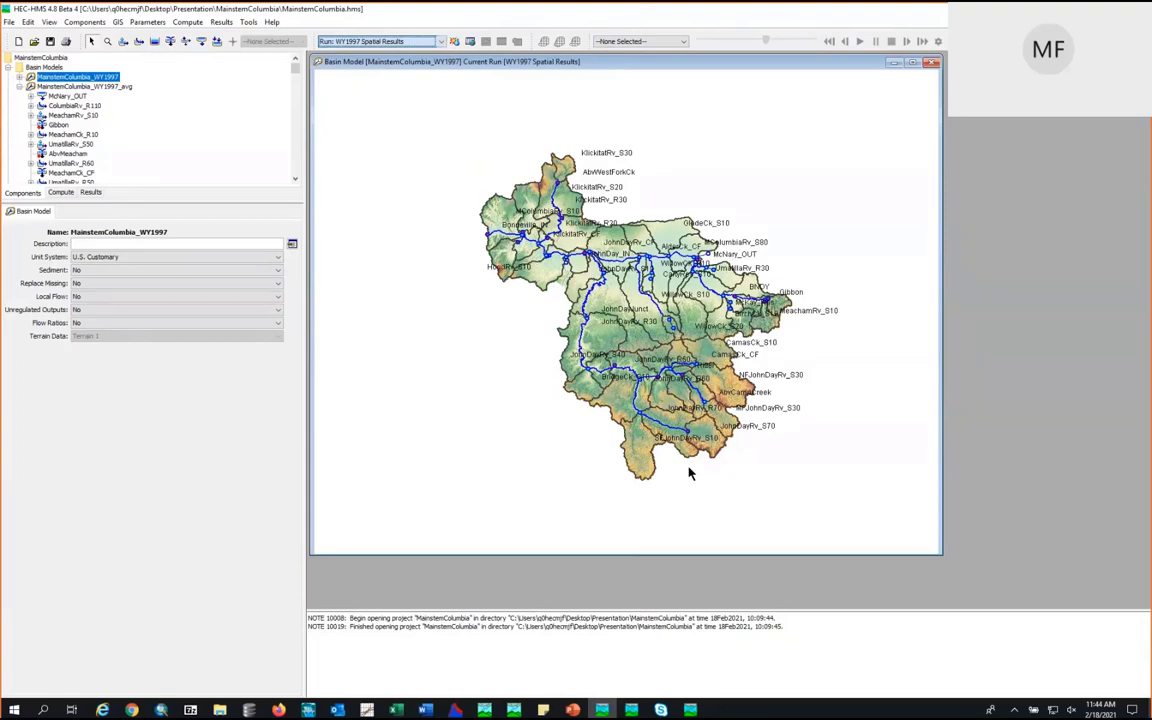
{"action": "left_click", "coordinate": [684, 42]}
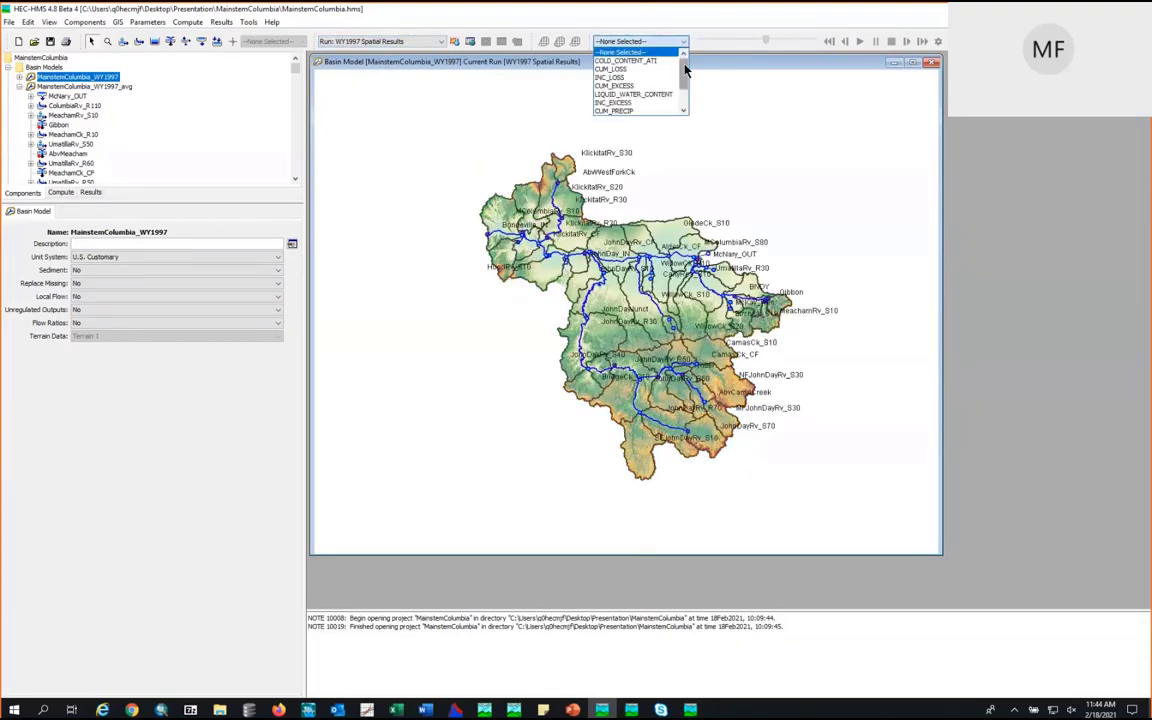
{"action": "scroll", "coordinate": [686, 70], "scroll_direction": "down", "scroll_amount": 2}
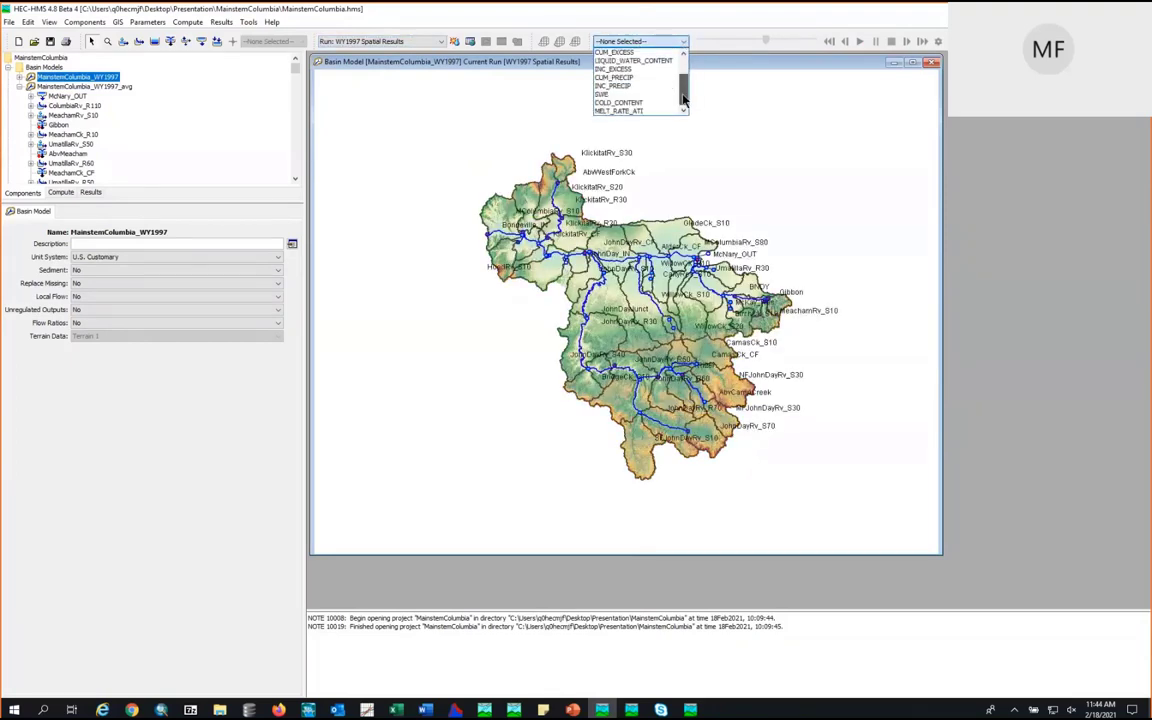
{"action": "left_click", "coordinate": [611, 96]}
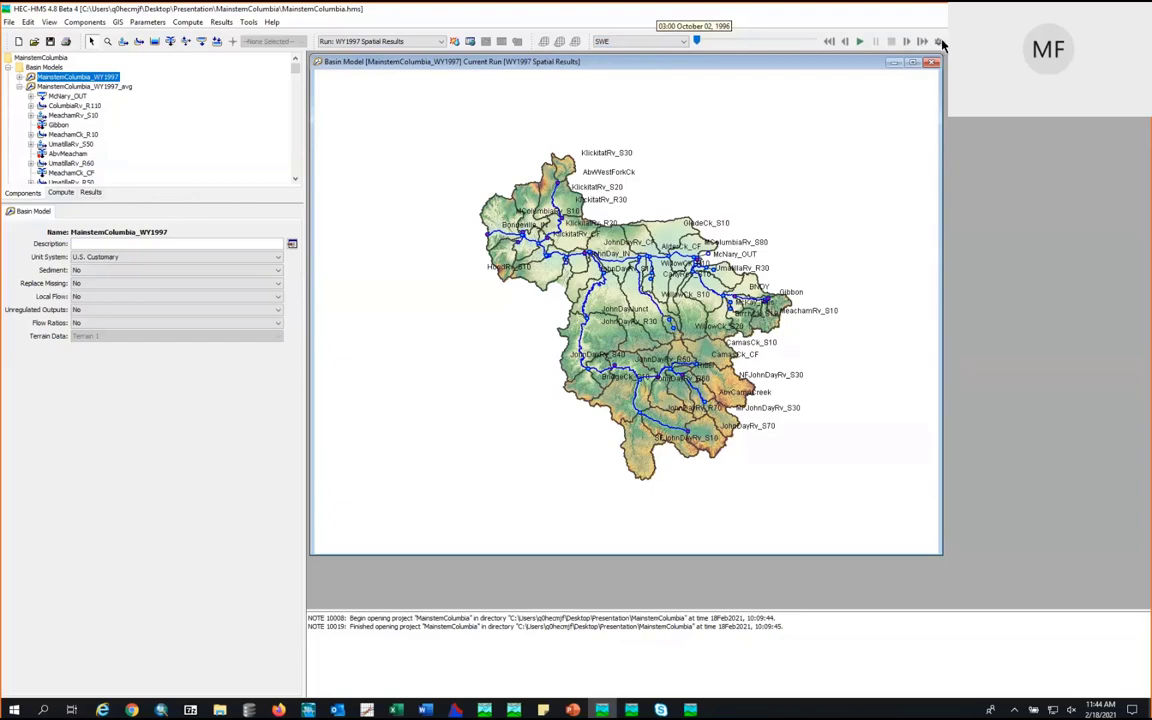
Step: Review the SWE animation settings with the Sequential Blue color ramp and Linear scale, and close both dialogs
{"action": "left_click", "coordinate": [939, 42]}
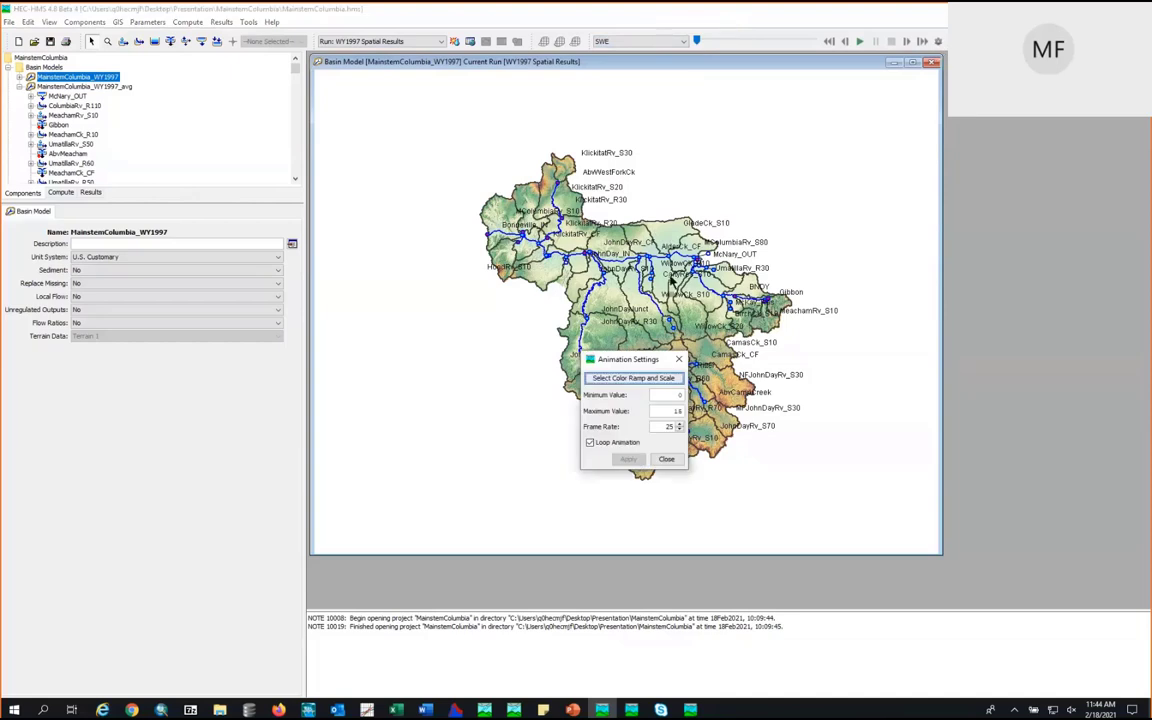
{"action": "left_click_drag", "start_coordinate": [634, 361], "coordinate": [606, 269]}
{"action": "left_click", "coordinate": [598, 287]}
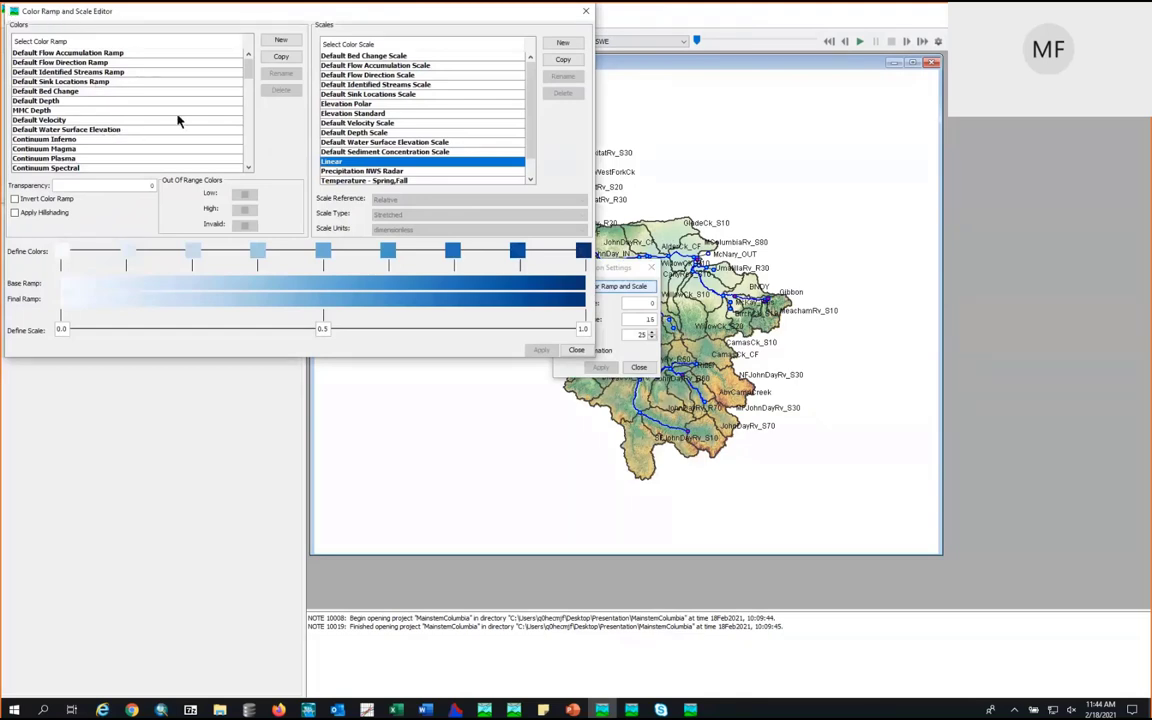
{"action": "left_click", "coordinate": [249, 168]}
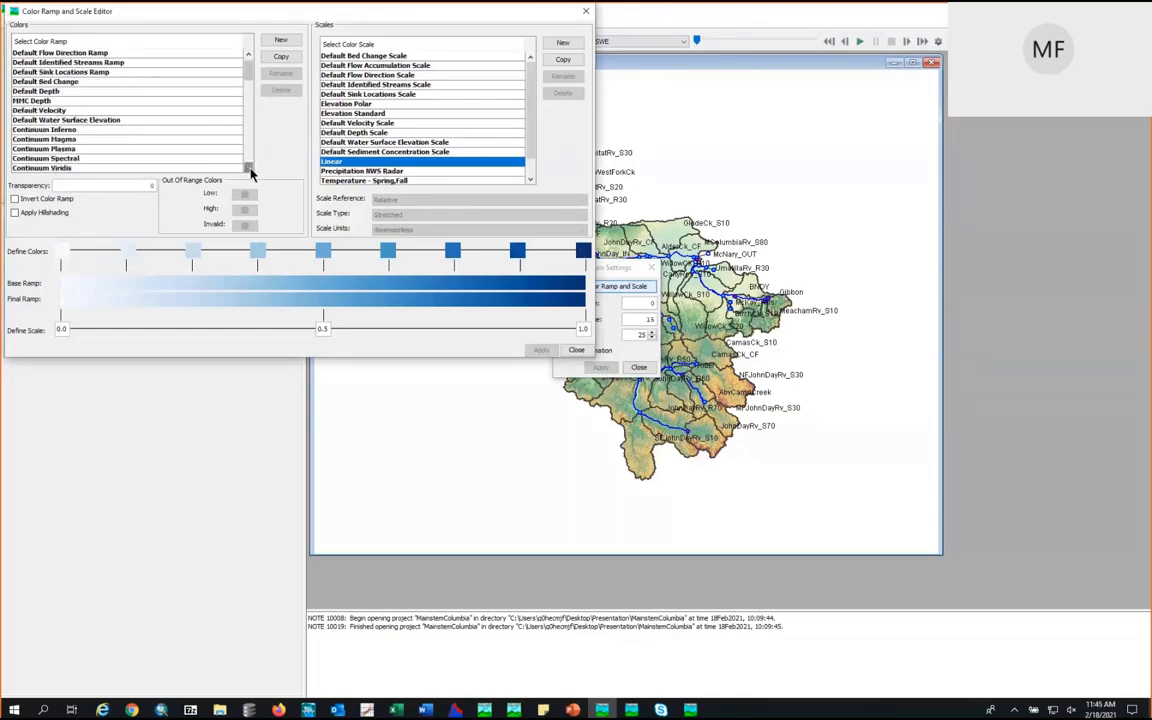
{"action": "left_click", "coordinate": [249, 168]}
{"action": "scroll", "coordinate": [249, 165], "scroll_direction": "down", "scroll_amount": 10}
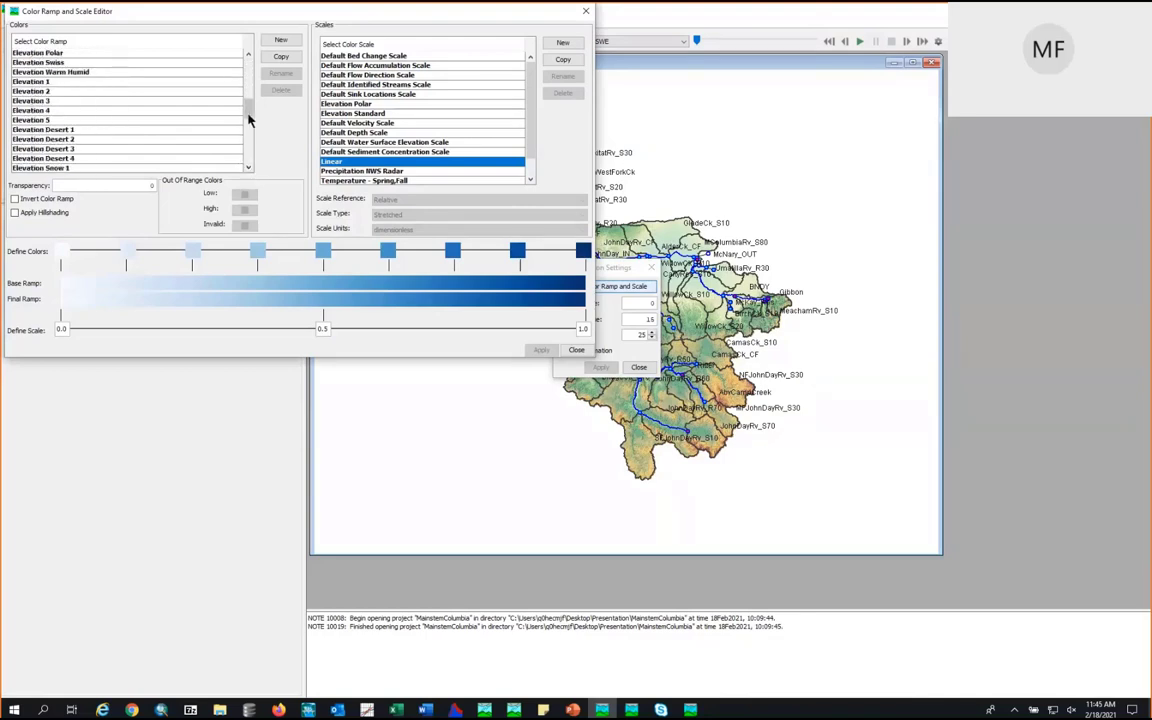
{"action": "scroll", "coordinate": [228, 118], "scroll_direction": "down", "scroll_amount": 5}
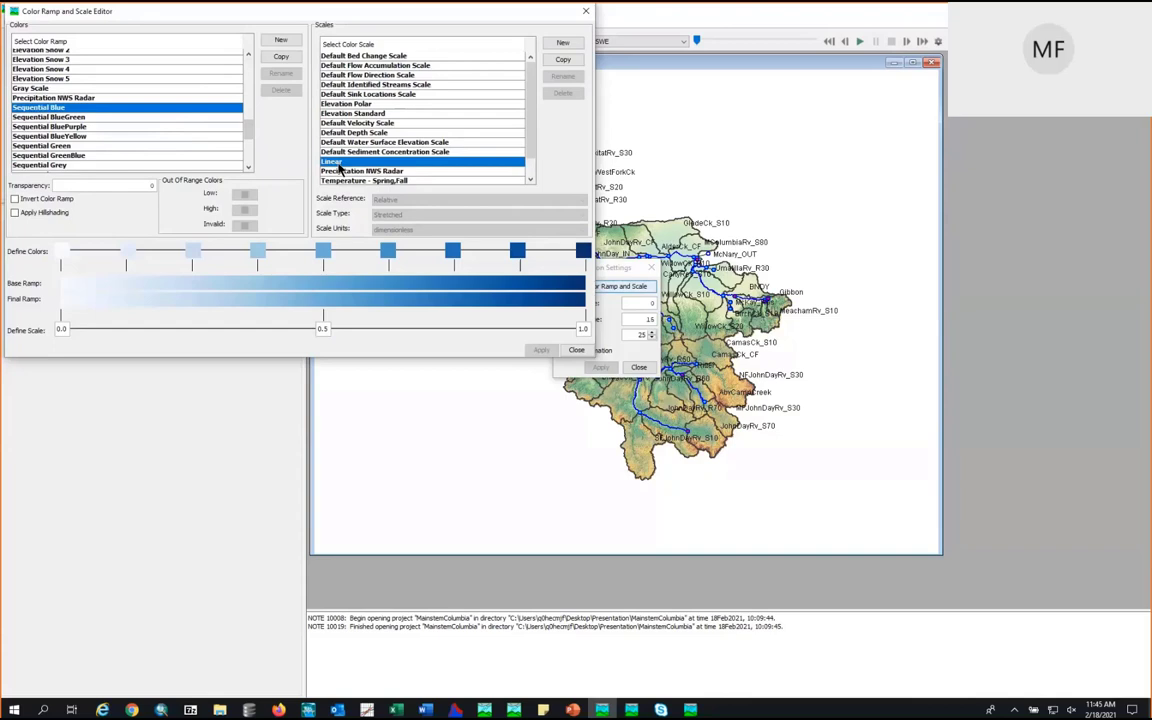
{"action": "left_click", "coordinate": [576, 350]}
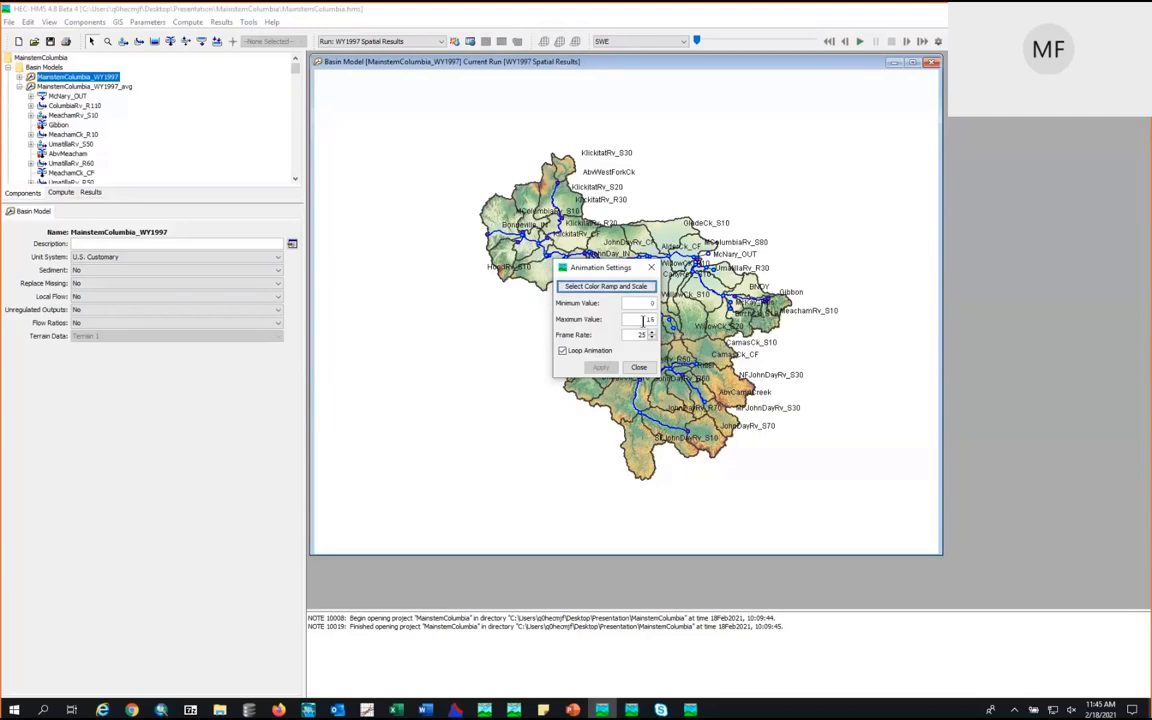
{"action": "left_click_drag", "start_coordinate": [603, 270], "coordinate": [1010, 173]}
{"action": "left_click", "coordinate": [1045, 273]}
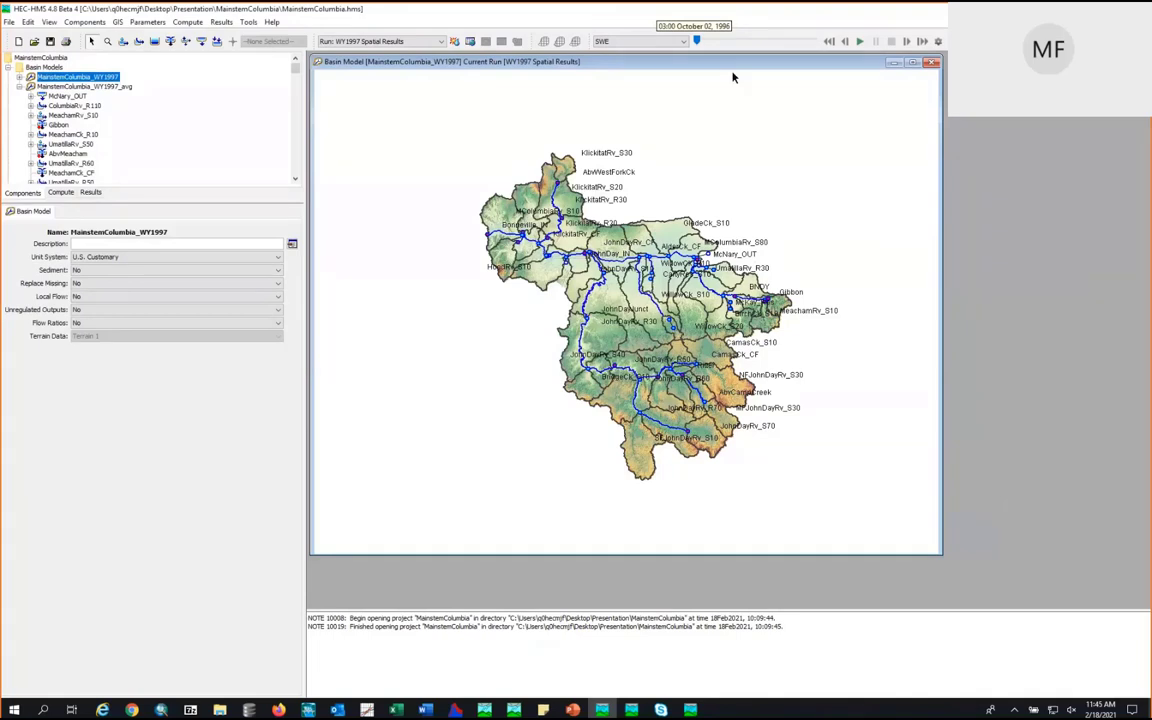
Step: Advance the SWE animation time to December 15, 1996 and on to January 02, 1997 to inspect the snow distribution
{"action": "left_click_drag", "start_coordinate": [702, 42], "coordinate": [747, 40]}
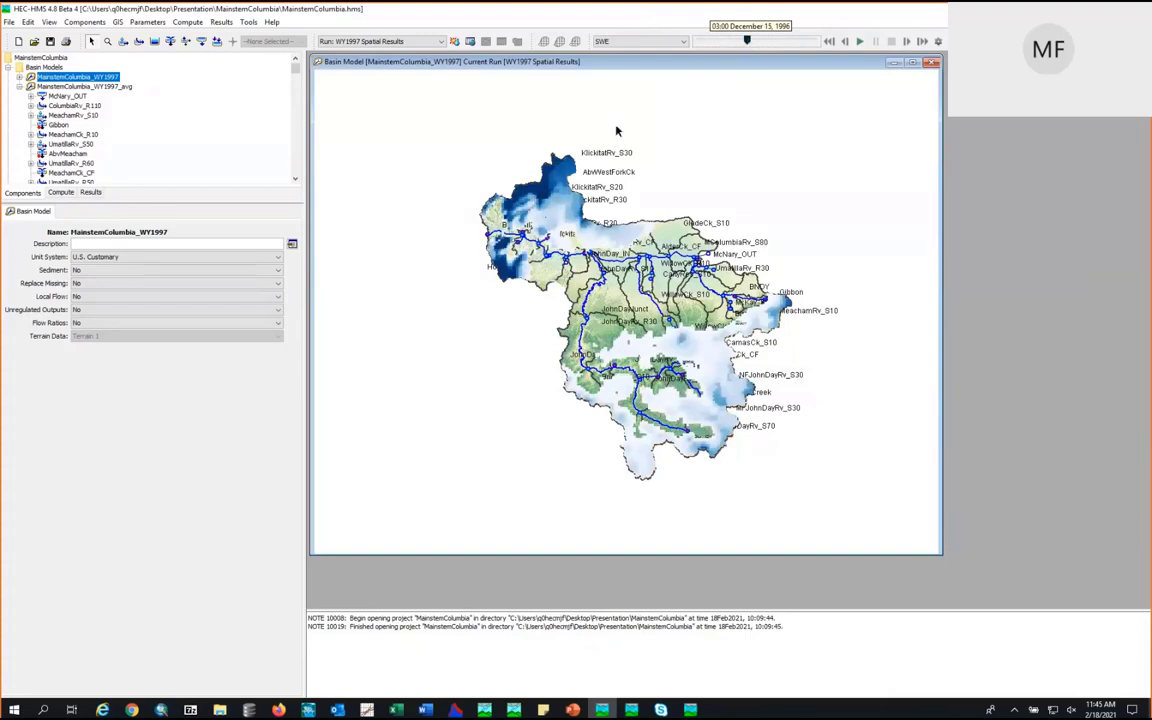
{"action": "left_click_drag", "start_coordinate": [746, 41], "coordinate": [759, 44]}
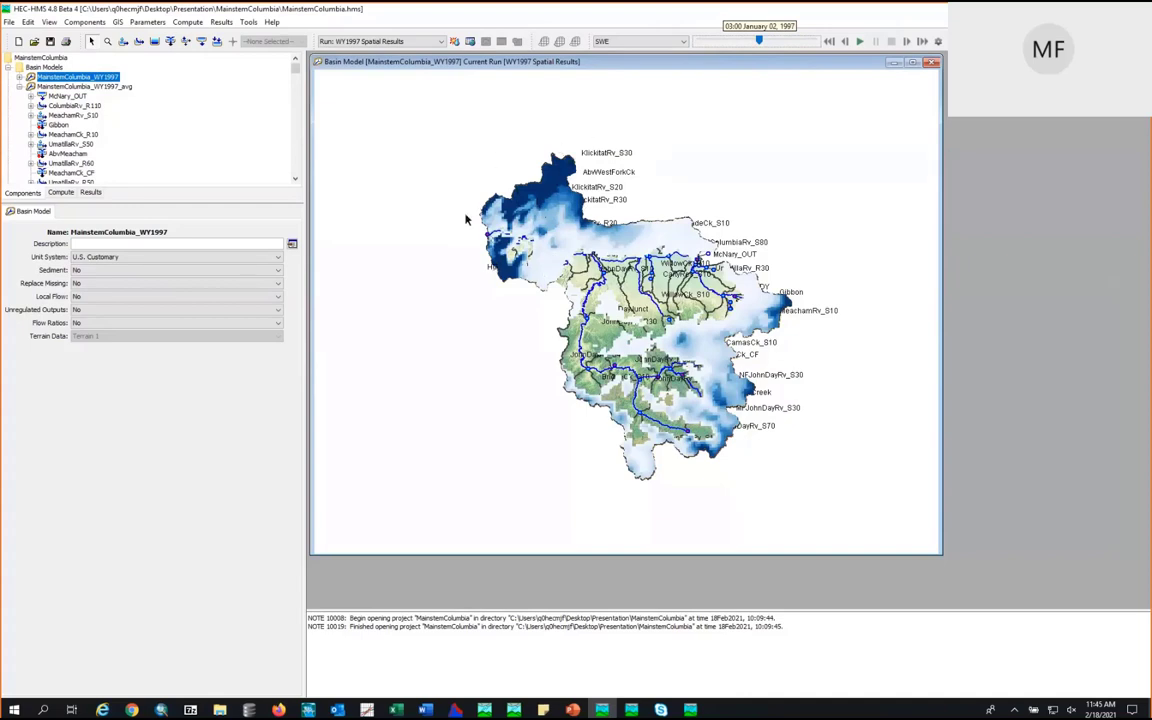
Step: Set the SWE animation's maximum value to 3.5 and move the animation time to January 21, 1997
{"action": "left_click", "coordinate": [939, 42]}
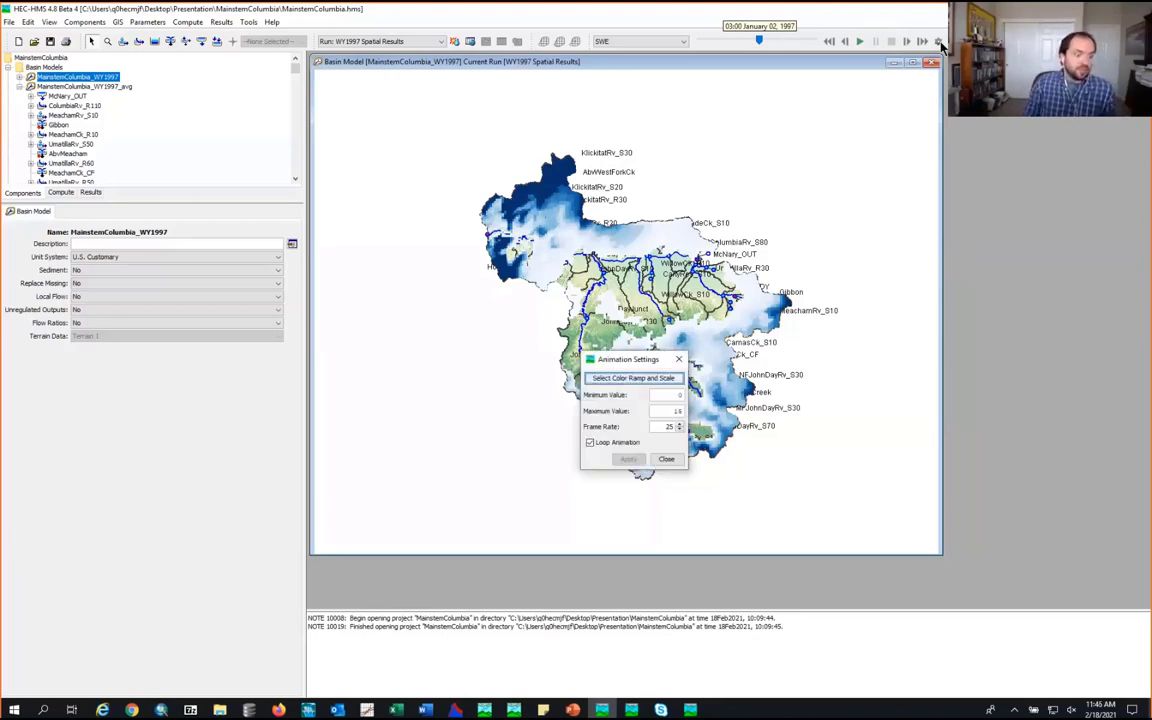
{"action": "double_click", "coordinate": [674, 411]}
{"action": "type", "text": "3.5"}
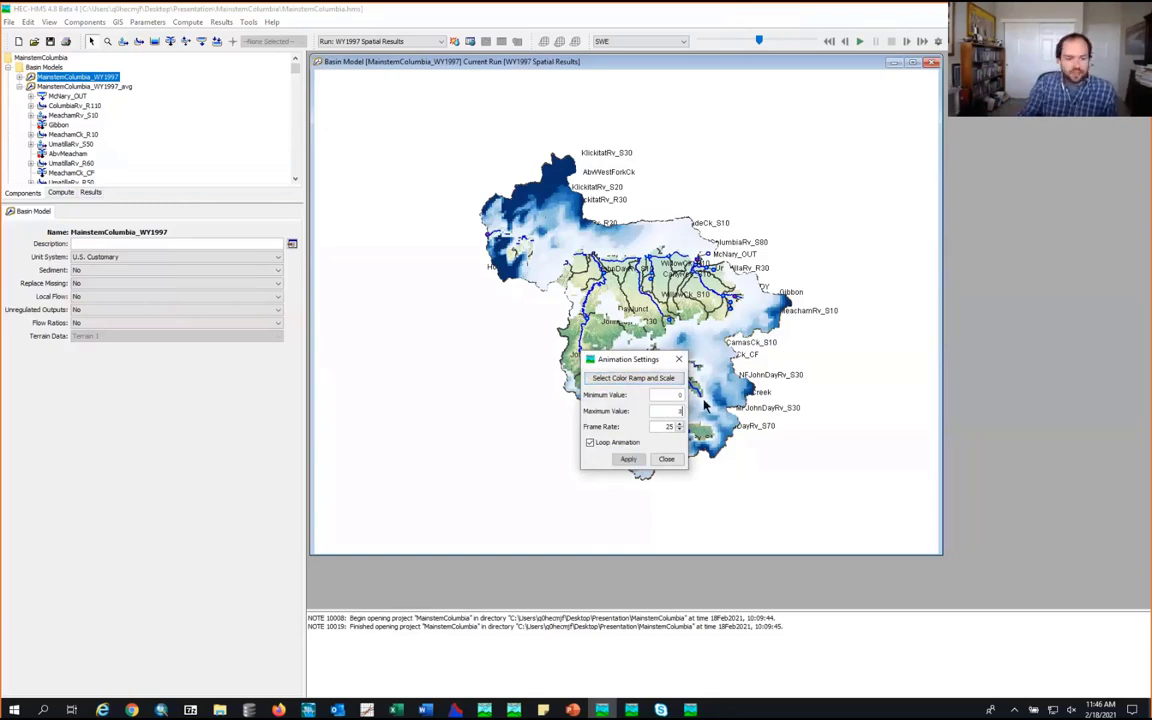
{"action": "left_click", "coordinate": [628, 459]}
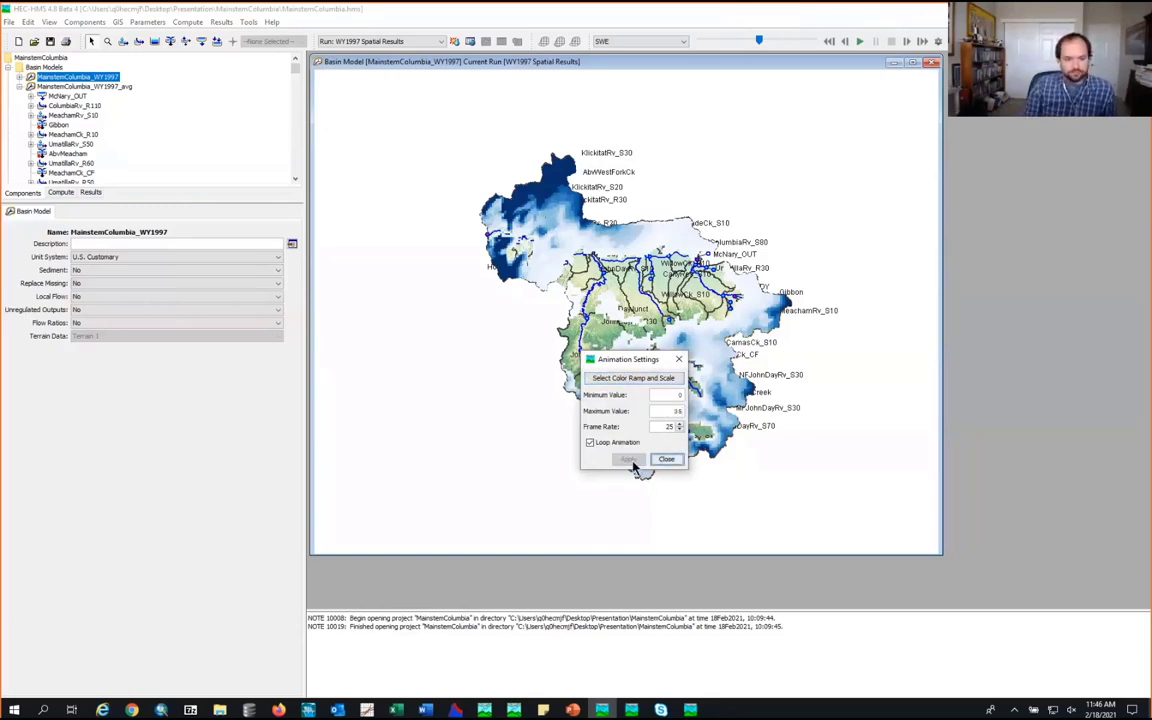
{"action": "left_click", "coordinate": [666, 459]}
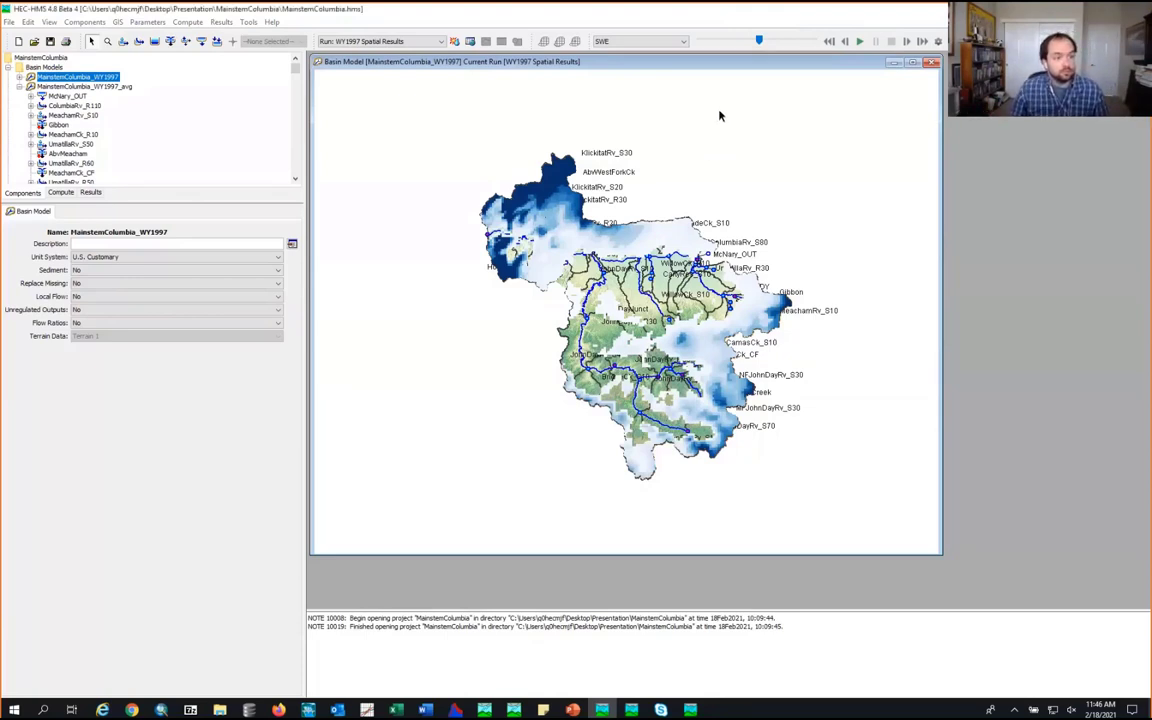
{"action": "mouse_move", "coordinate": [759, 40]}
{"action": "left_mouse_down"}
{"action": "mouse_move", "coordinate": [697, 40]}
{"action": "mouse_move", "coordinate": [773, 42]}
{"action": "left_mouse_up"}
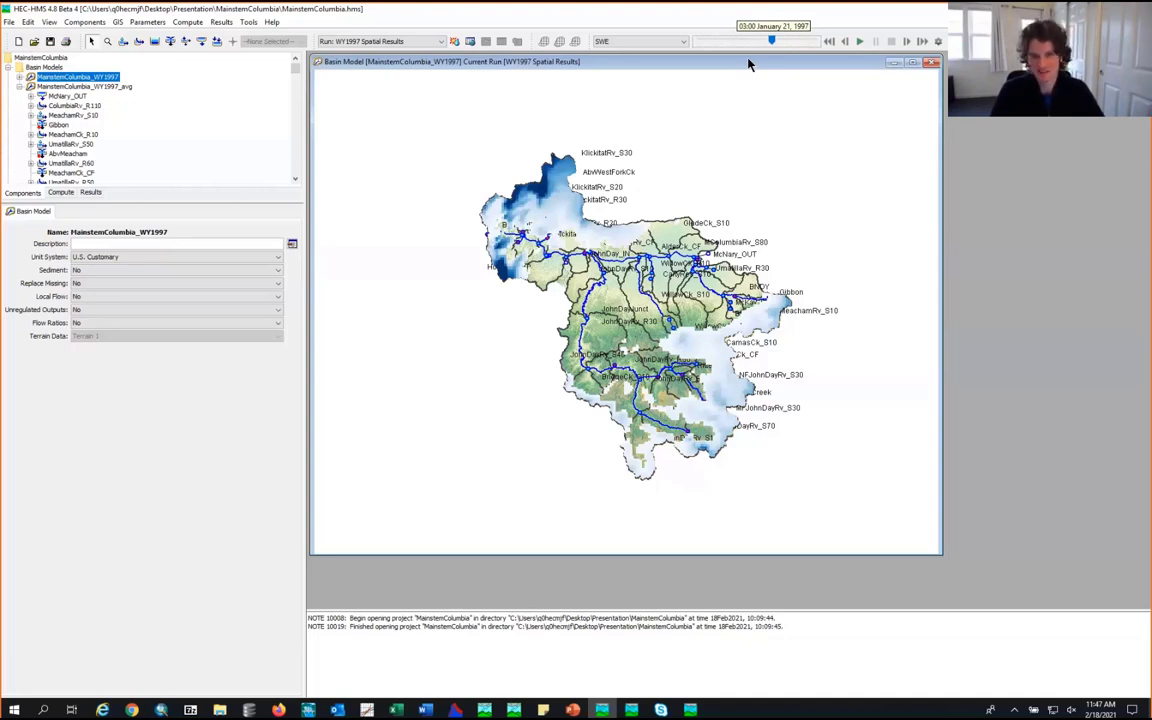
Step: Turn on the Discretization map layer and inspect the grid cells closely in the northwest part of the Mainstem Columbia basin
{"action": "left_click", "coordinate": [48, 22]}
{"action": "left_click", "coordinate": [66, 38]}
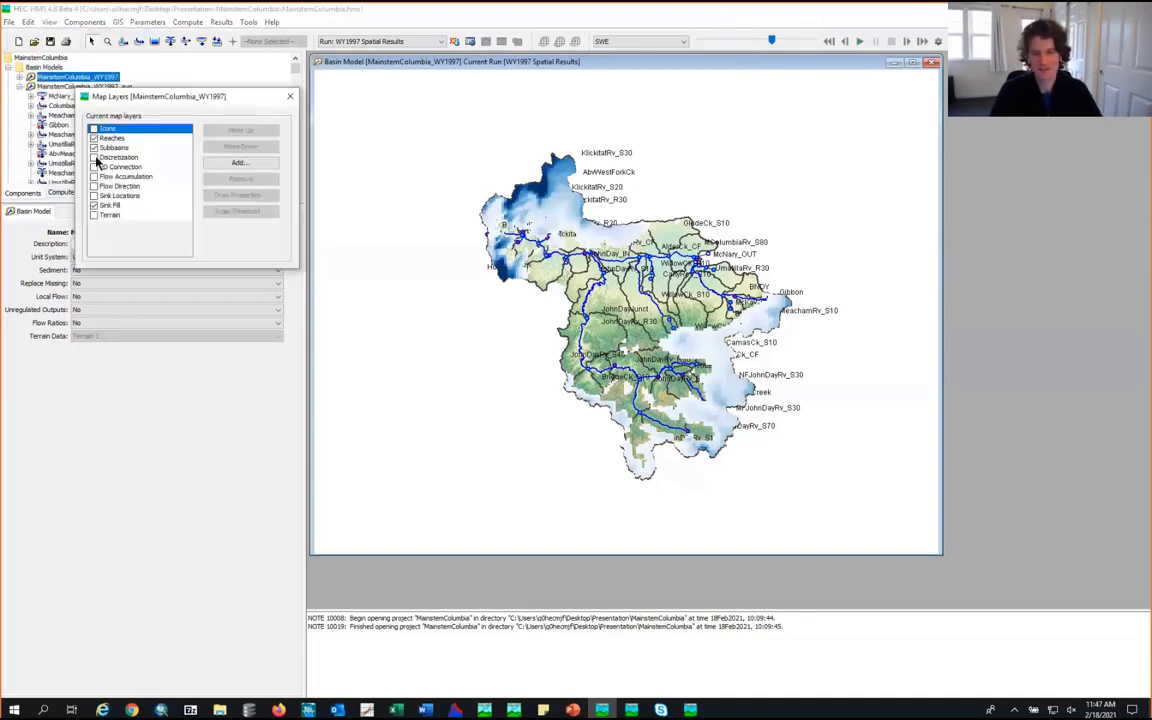
{"action": "left_click", "coordinate": [96, 158]}
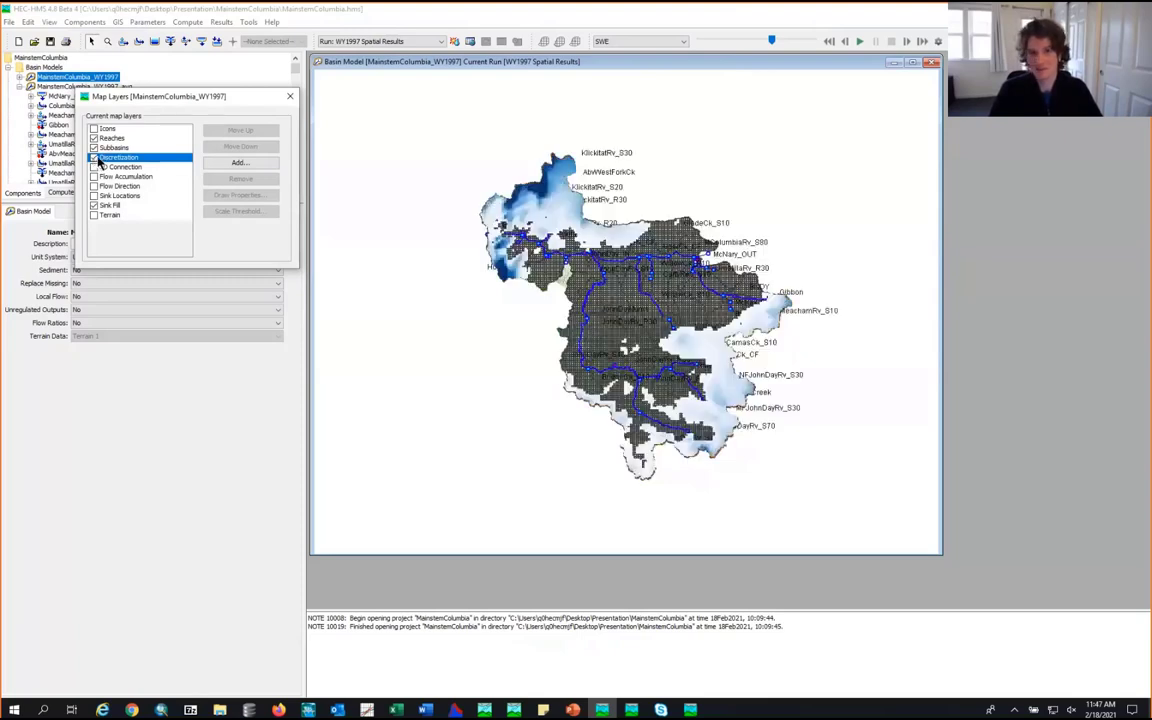
{"action": "left_click", "coordinate": [290, 96]}
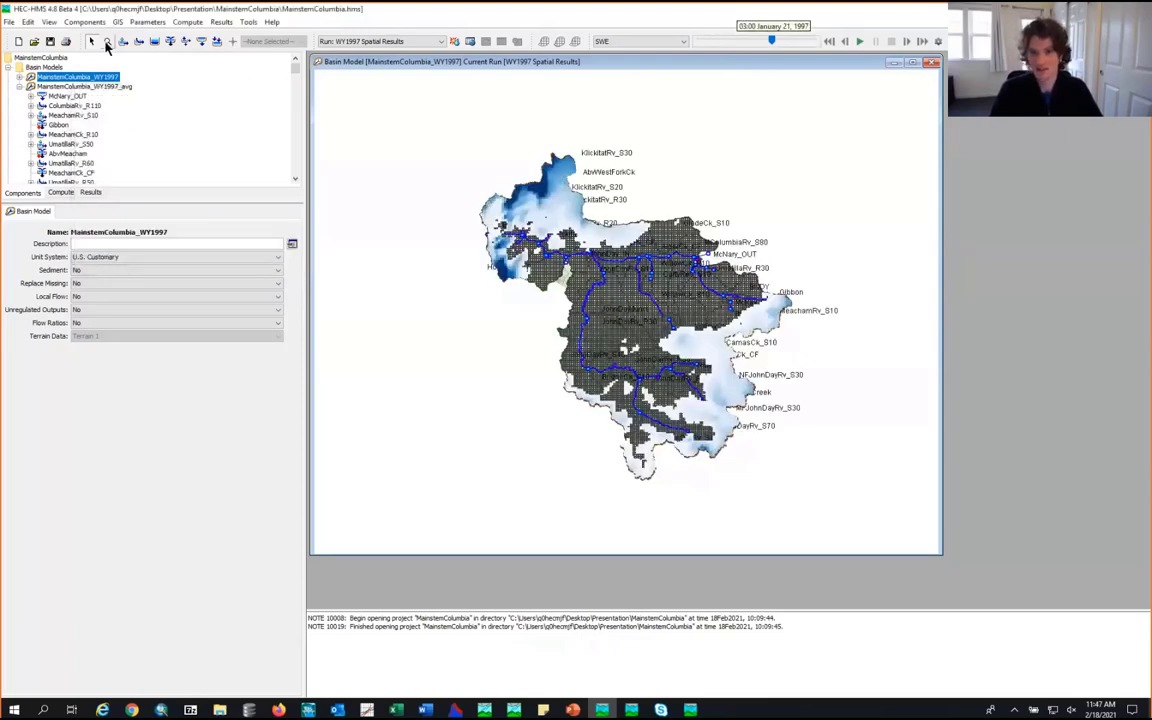
{"action": "left_click_drag", "start_coordinate": [441, 169], "coordinate": [530, 246]}
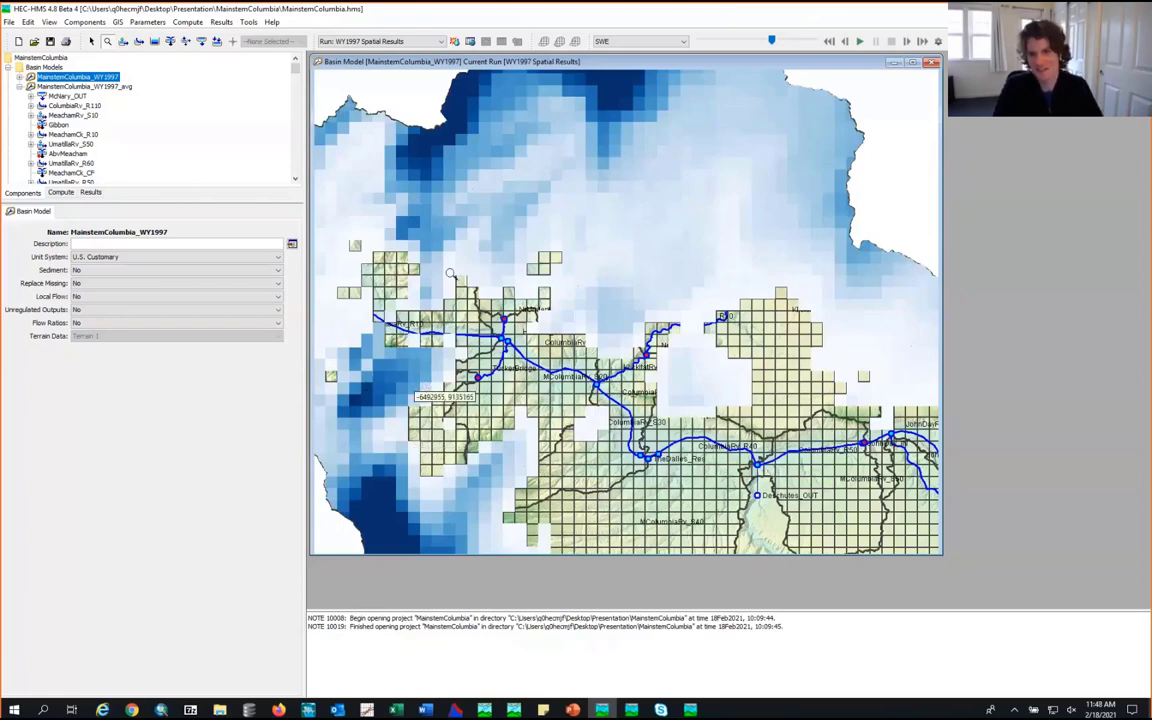
{"action": "left_click", "coordinate": [555, 375]}
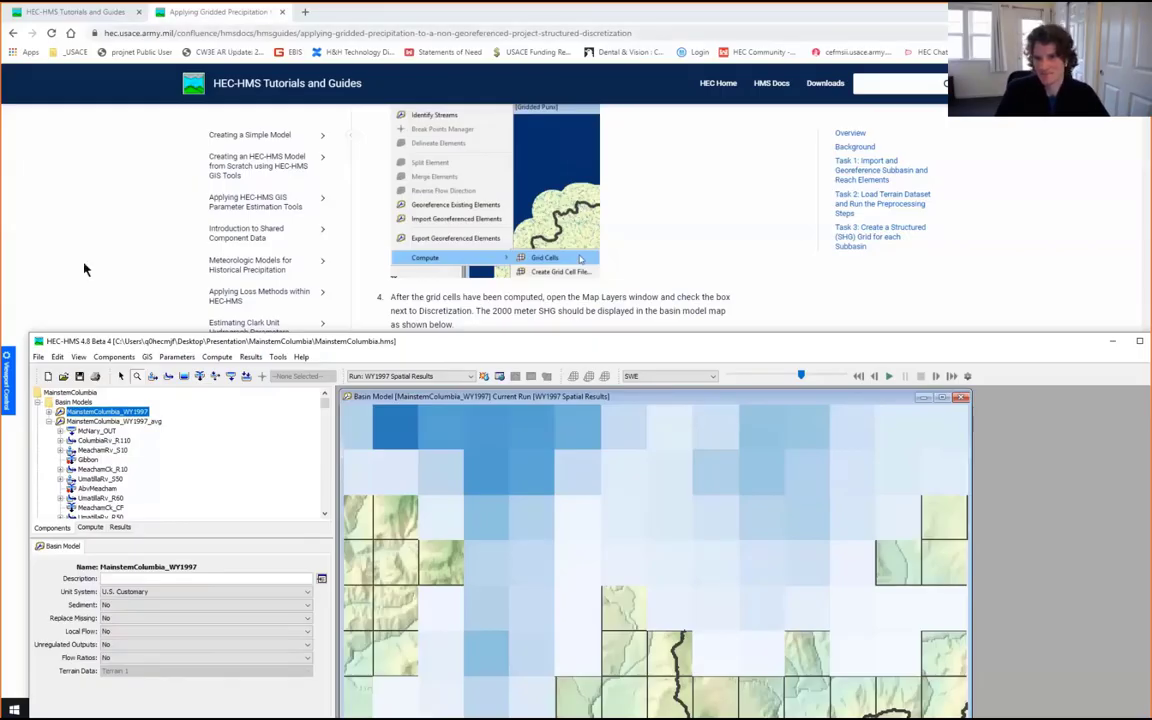
Step: Switch to the HEC-HMS Tutorials and Guides site and open the tutorial on using the Parameter Expression Calculator to Estimate Model Parameters
{"action": "left_click", "coordinate": [85, 268]}
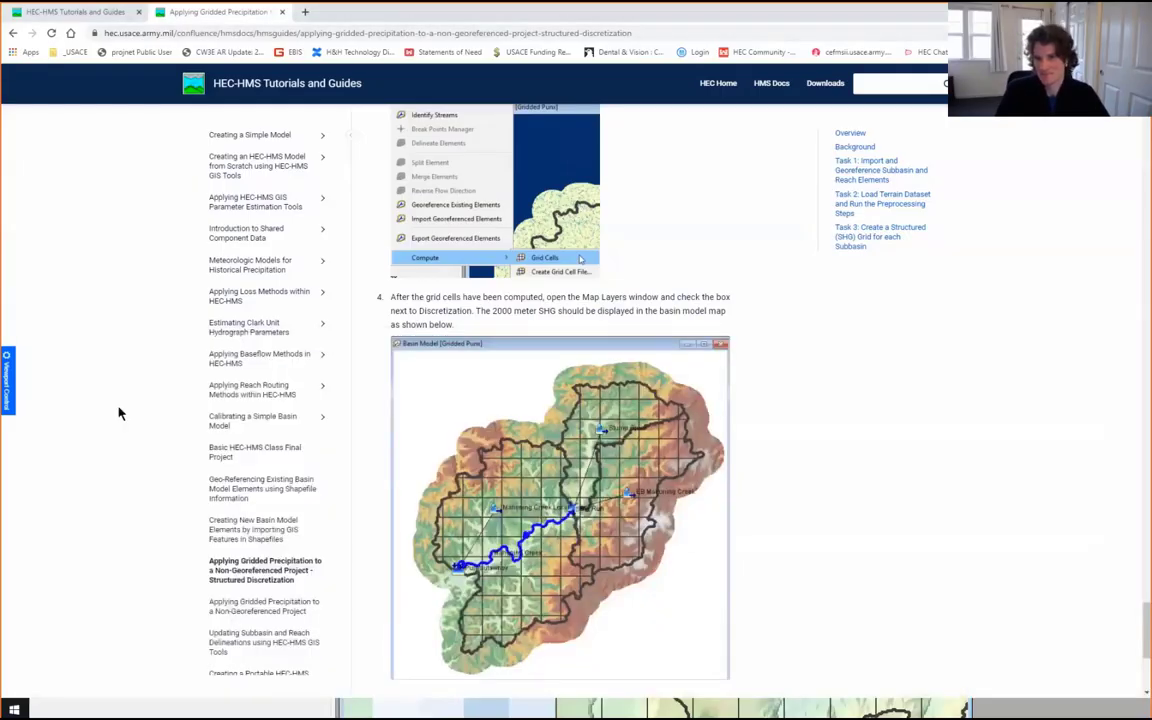
{"action": "scroll", "coordinate": [170, 560], "scroll_direction": "down", "scroll_amount": 5}
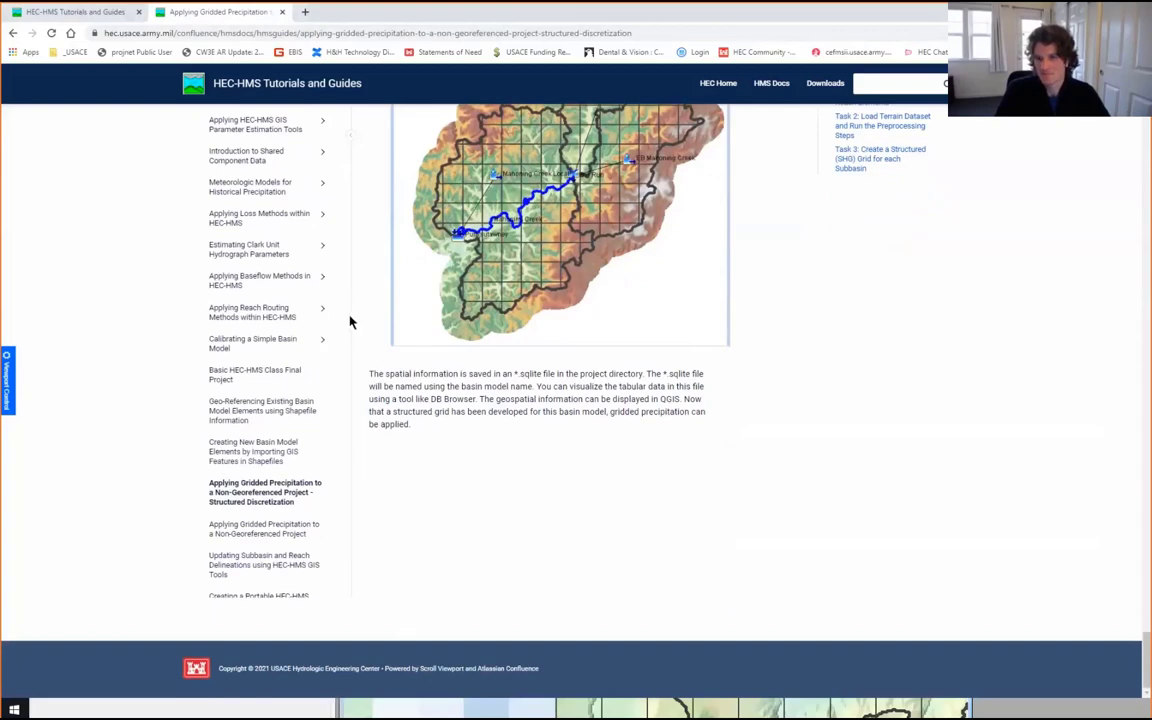
{"action": "left_click_drag", "start_coordinate": [350, 321], "coordinate": [337, 590]}
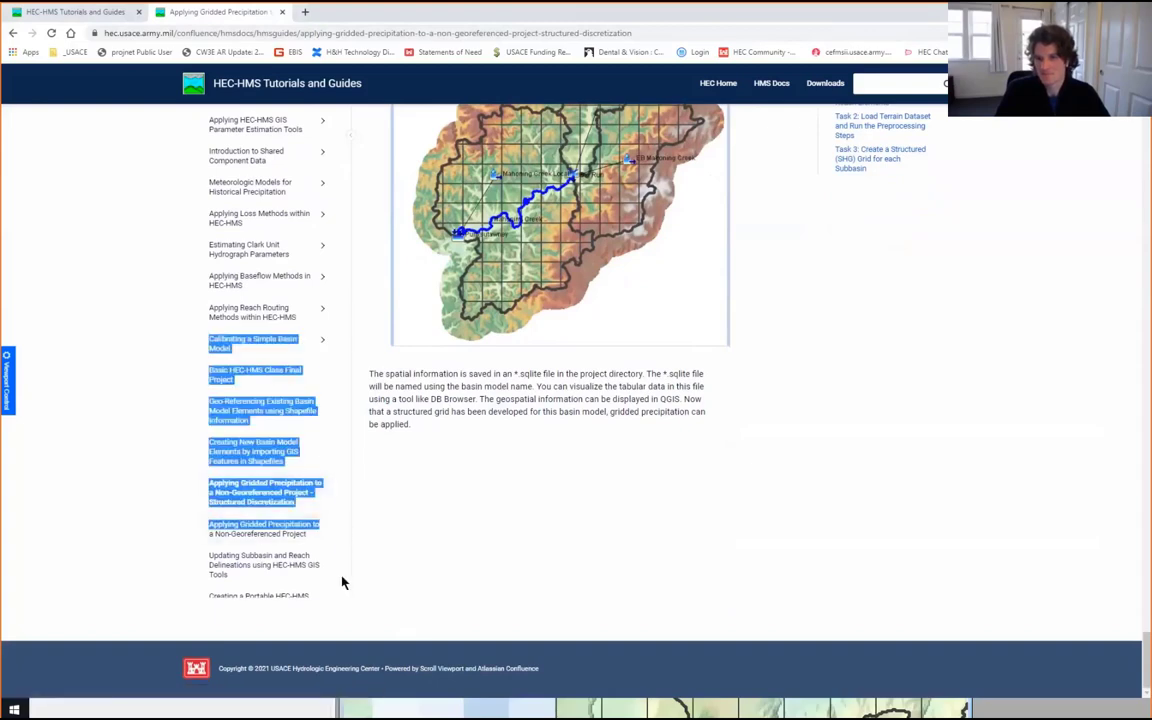
{"action": "left_click", "coordinate": [342, 581]}
{"action": "scroll", "coordinate": [342, 581], "scroll_direction": "down", "scroll_amount": 8}
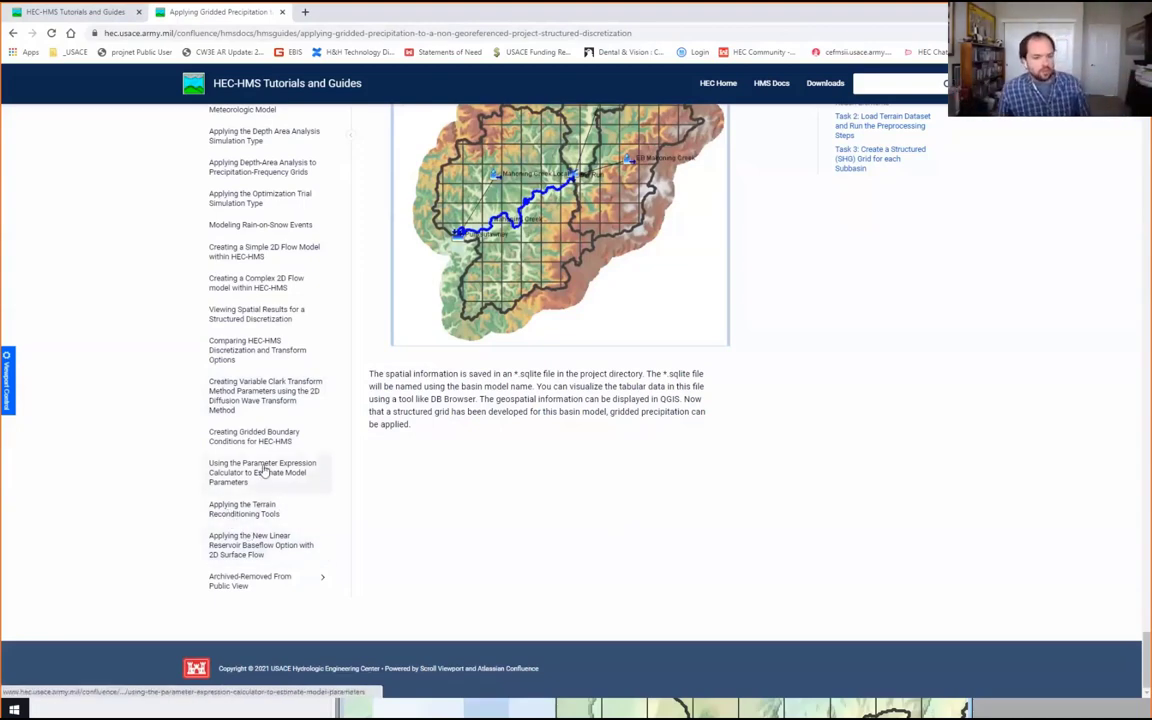
{"action": "left_click", "coordinate": [263, 470]}
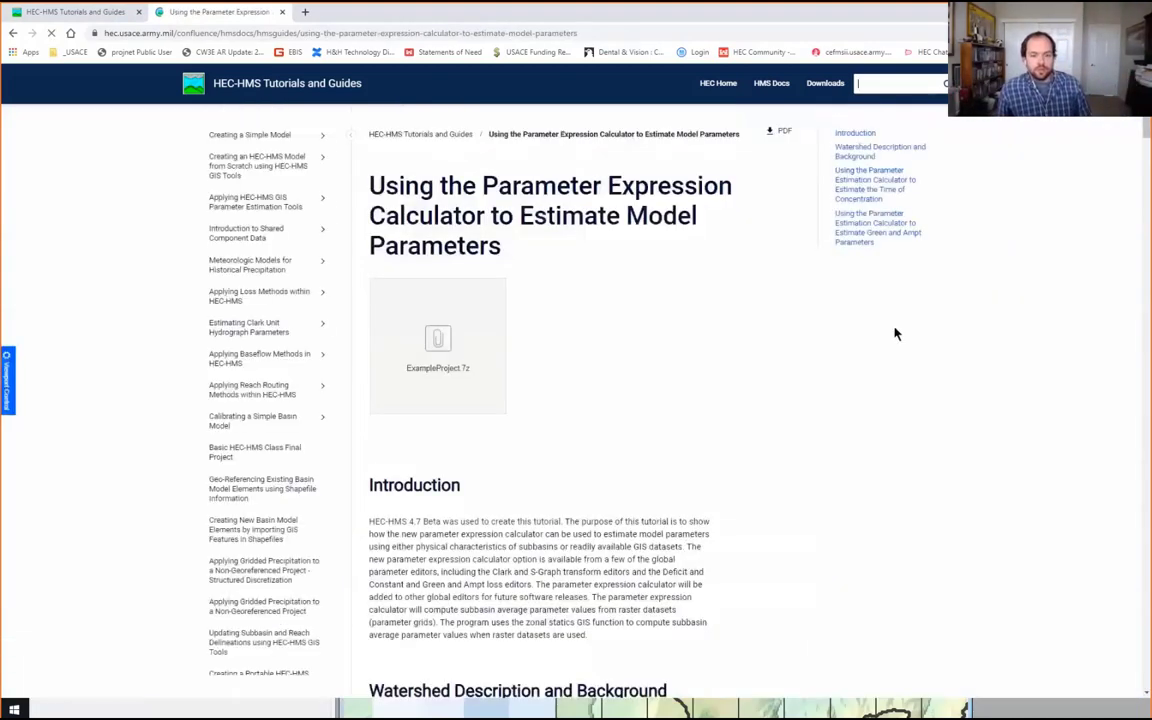
Step: Examine the tutorial's sections on soil raster preparation, ASCII parameter grids, the time of concentration equations and the Coyote Creek subbasin characteristics
{"action": "scroll", "coordinate": [668, 446], "scroll_direction": "down", "scroll_amount": 7}
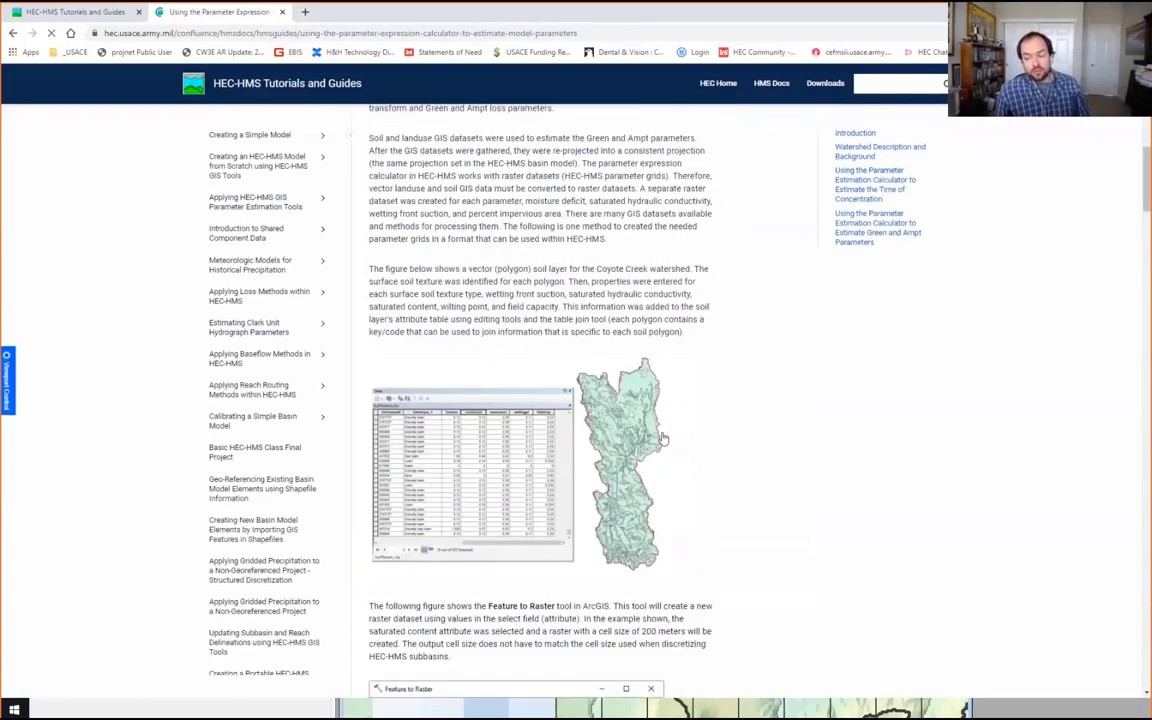
{"action": "scroll", "coordinate": [662, 438], "scroll_direction": "down", "scroll_amount": 6}
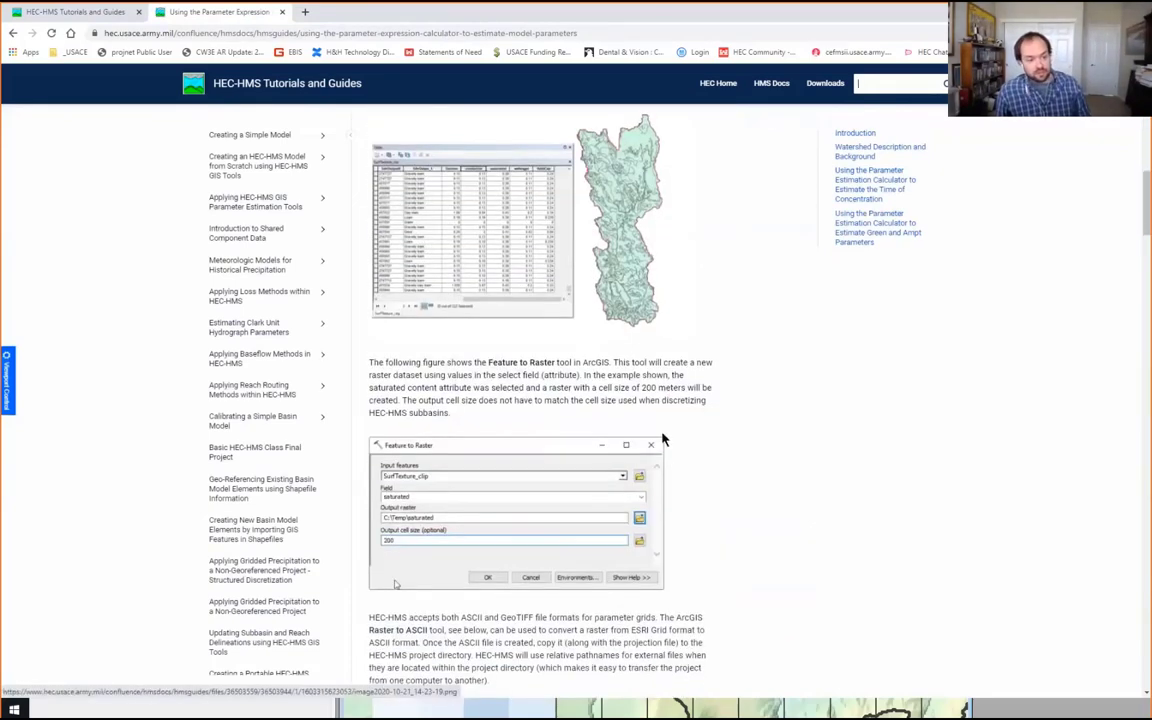
{"action": "scroll", "coordinate": [662, 438], "scroll_direction": "down", "scroll_amount": 4}
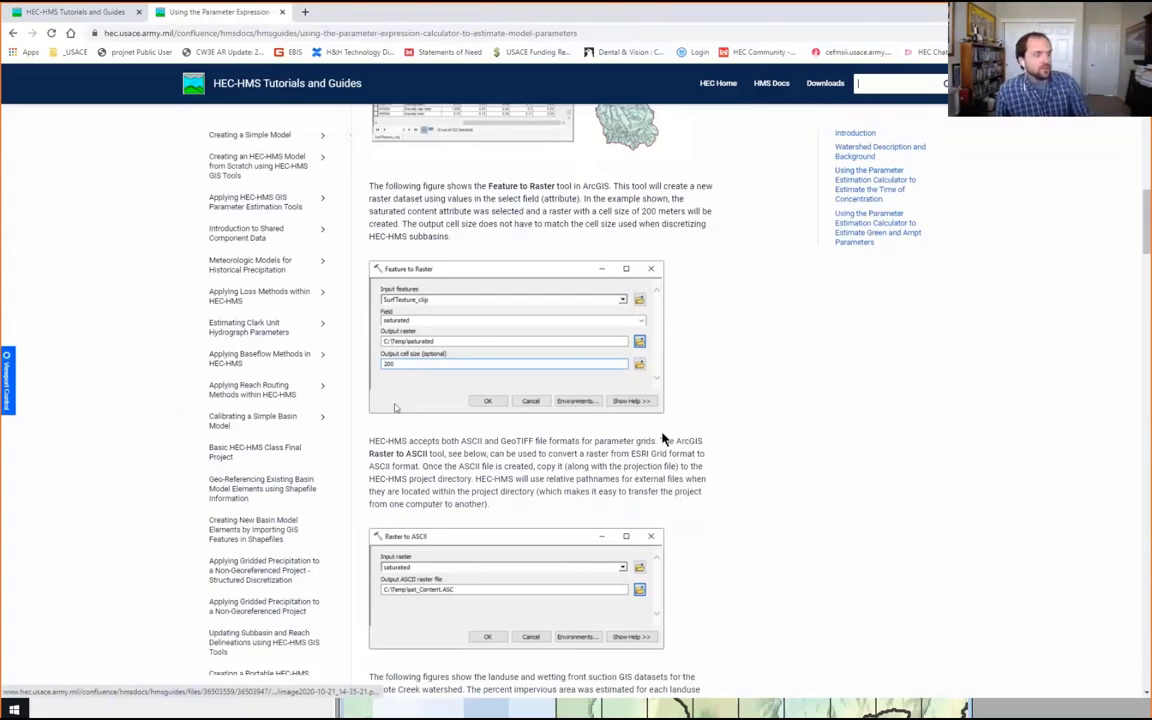
{"action": "scroll", "coordinate": [662, 438], "scroll_direction": "down", "scroll_amount": 2}
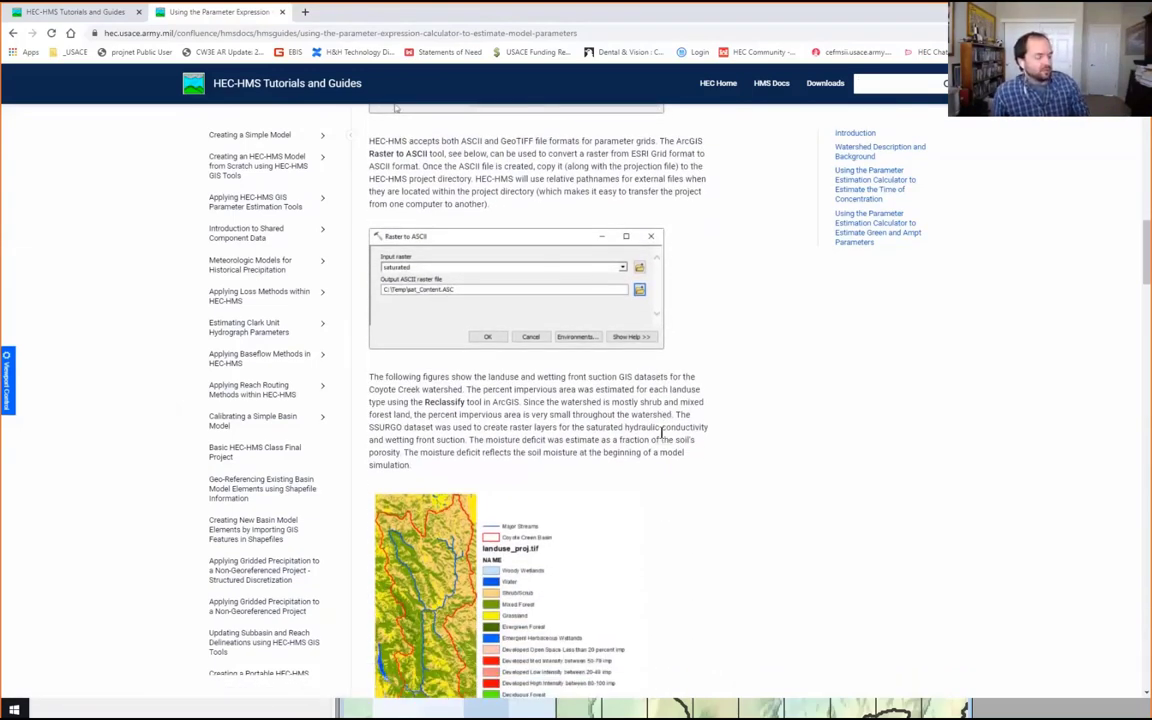
{"action": "scroll", "coordinate": [661, 432], "scroll_direction": "down", "scroll_amount": 8}
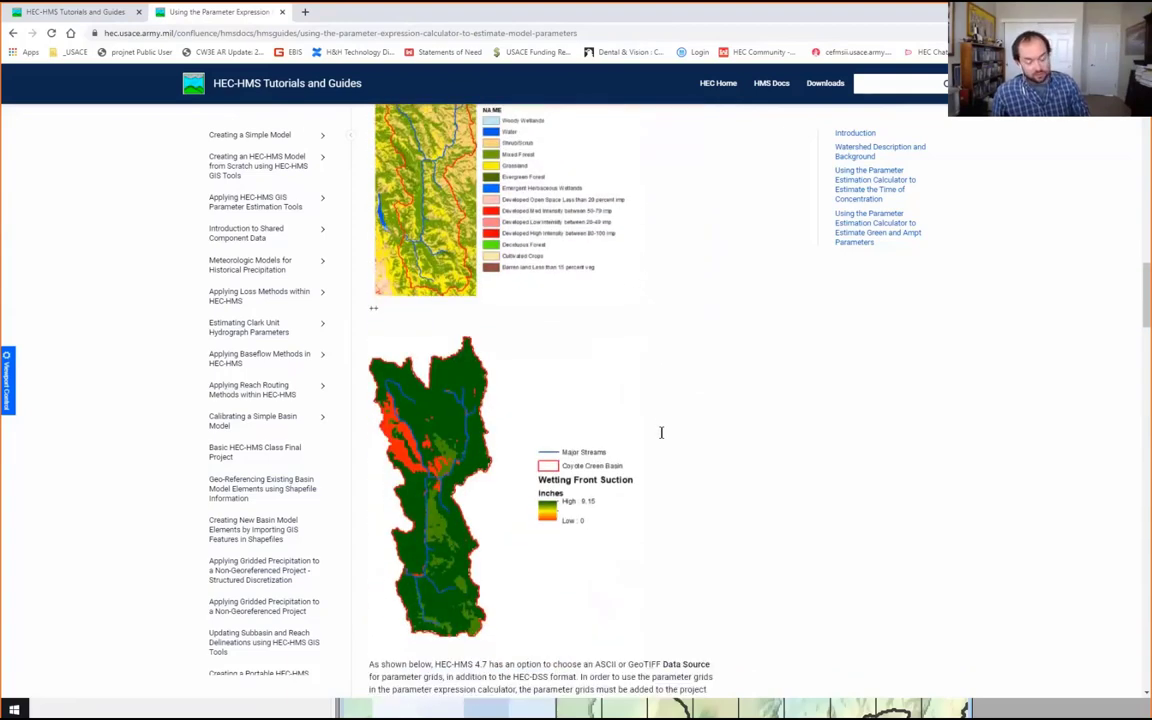
{"action": "scroll", "coordinate": [661, 432], "scroll_direction": "down", "scroll_amount": 5}
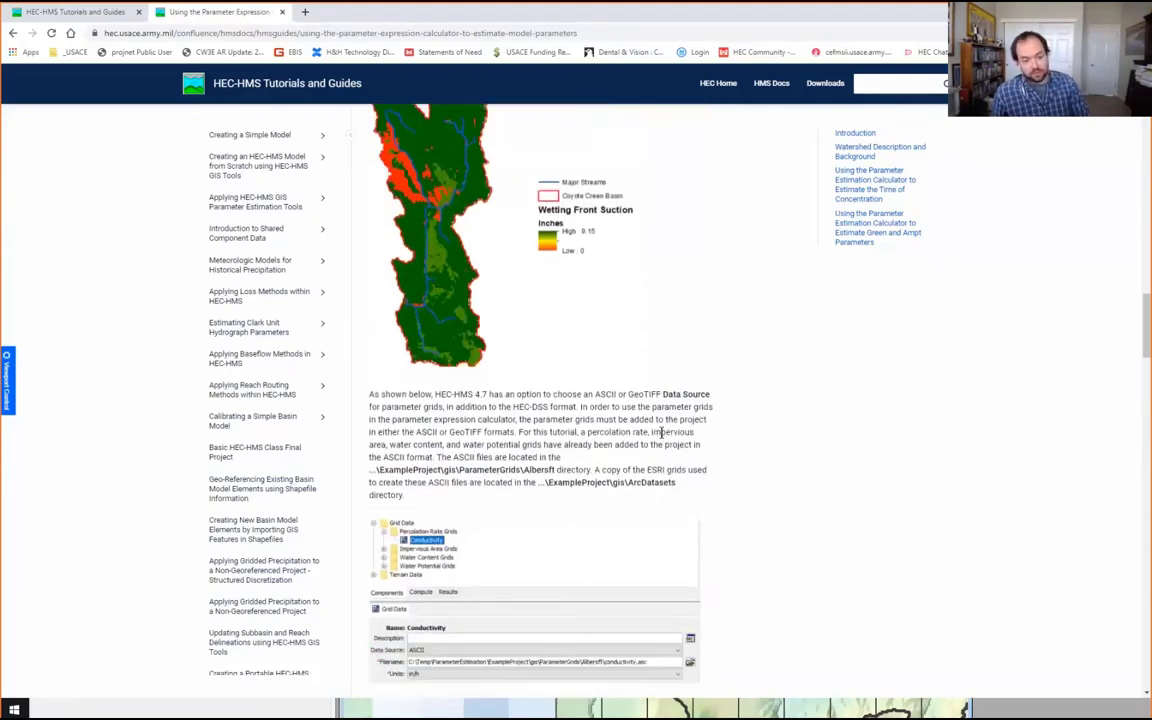
{"action": "scroll", "coordinate": [661, 432], "scroll_direction": "down", "scroll_amount": 1}
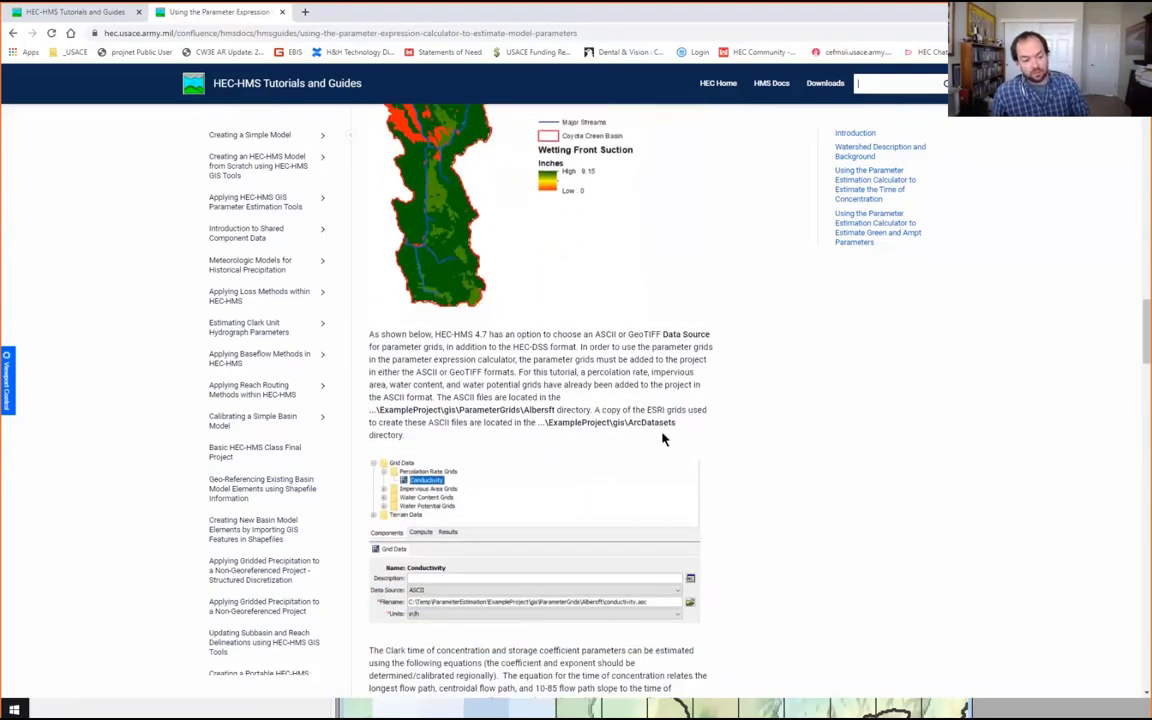
{"action": "scroll", "coordinate": [661, 437], "scroll_direction": "down", "scroll_amount": 4}
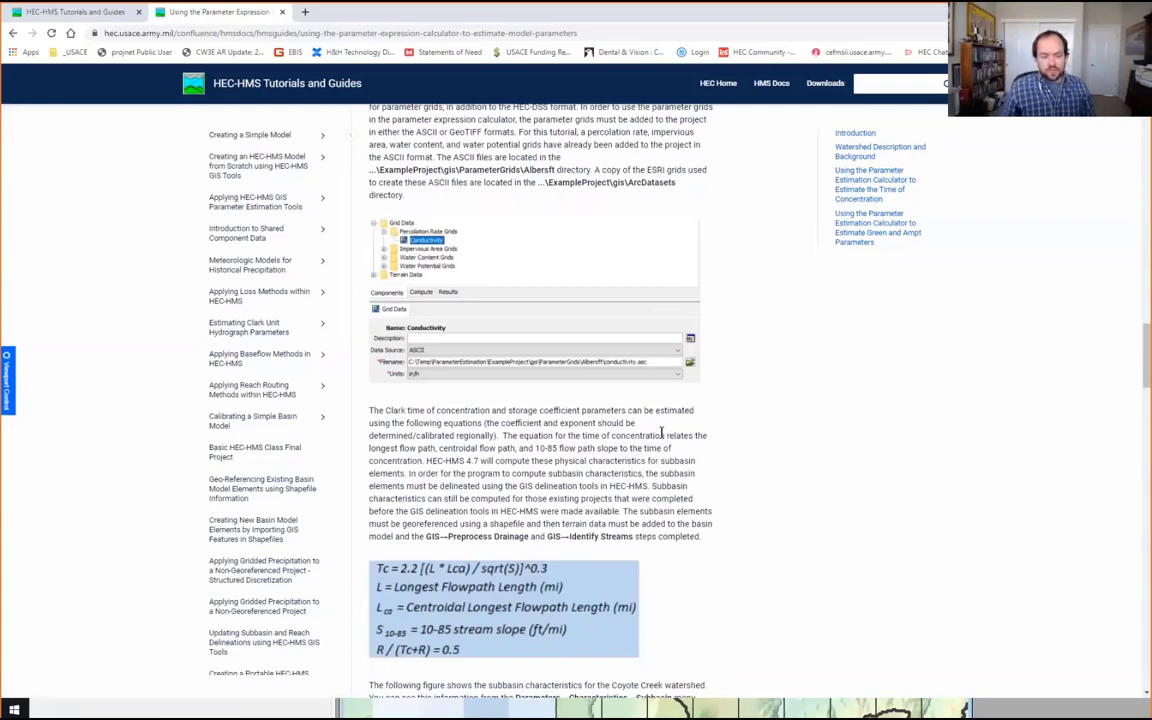
{"action": "scroll", "coordinate": [661, 432], "scroll_direction": "down", "scroll_amount": 4}
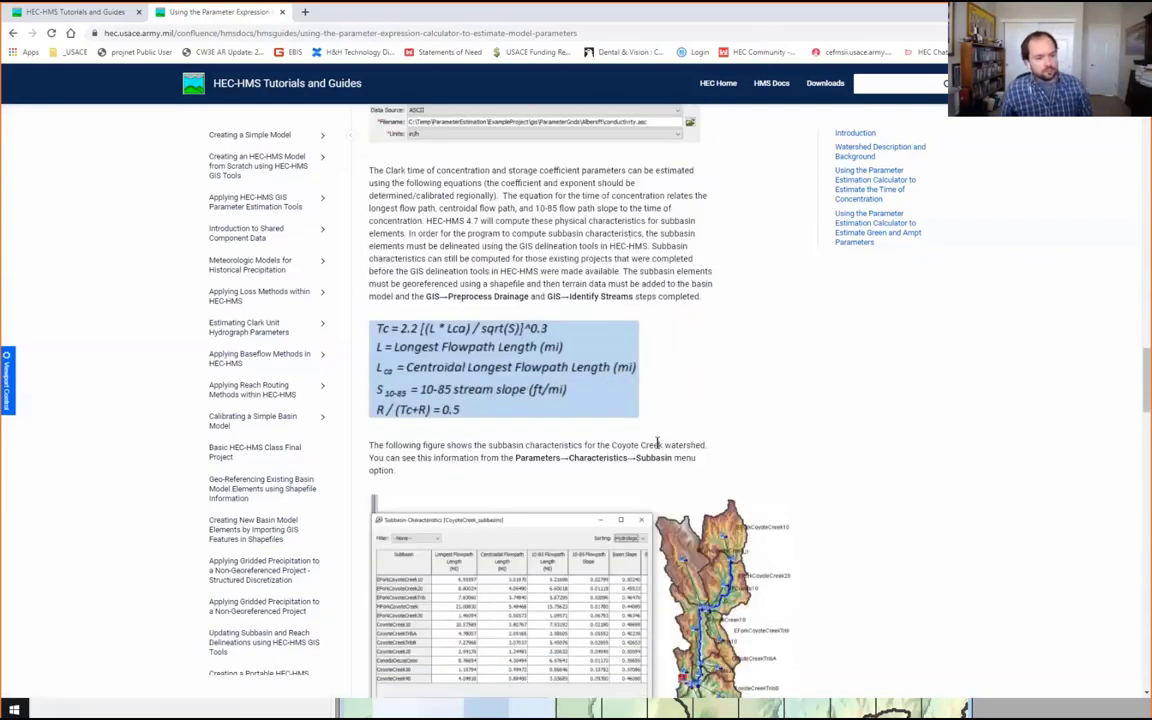
{"action": "scroll", "coordinate": [677, 449], "scroll_direction": "down", "scroll_amount": 2}
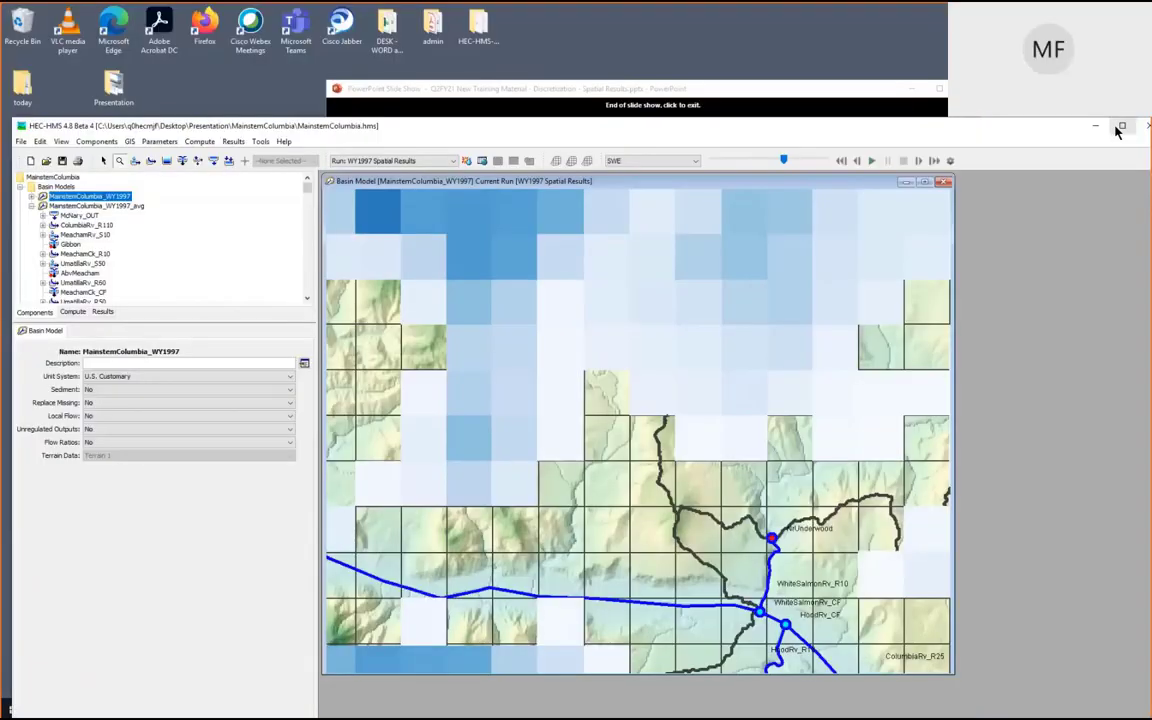
Step: Return to HEC-HMS, bring up the CoyoteCreek project and display its 1Subbasin_ModClark basin model
{"action": "left_click", "coordinate": [1125, 121]}
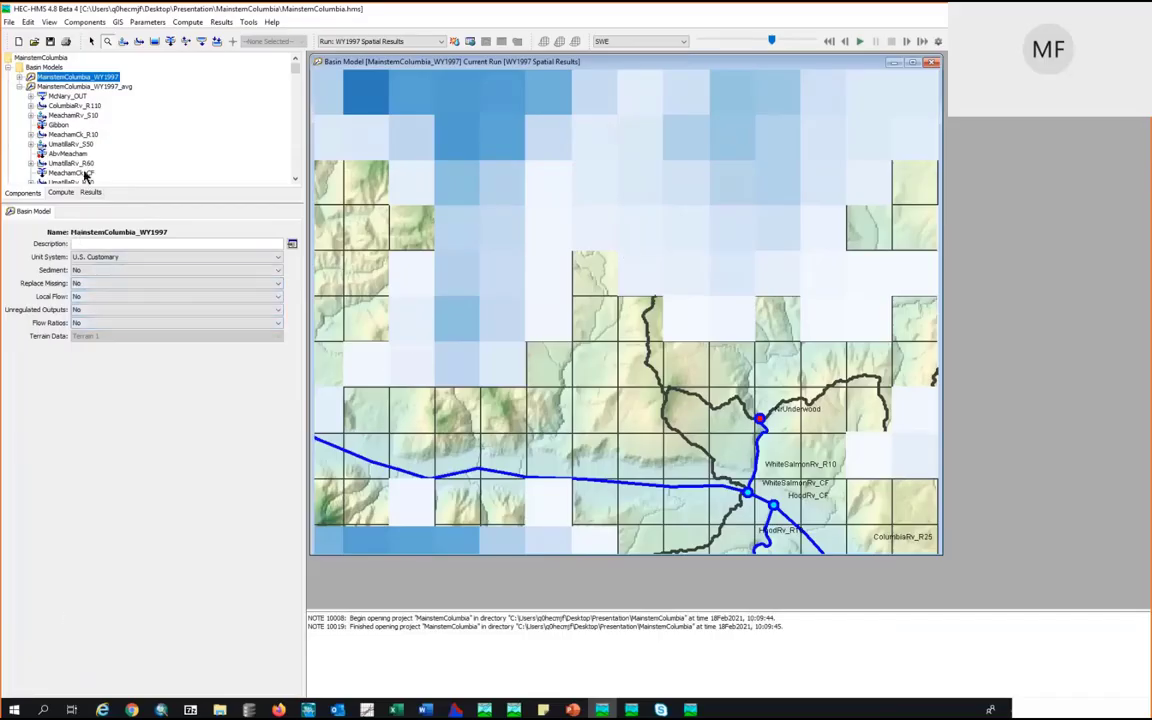
{"action": "left_click", "coordinate": [19, 86]}
{"action": "left_click", "coordinate": [82, 89]}
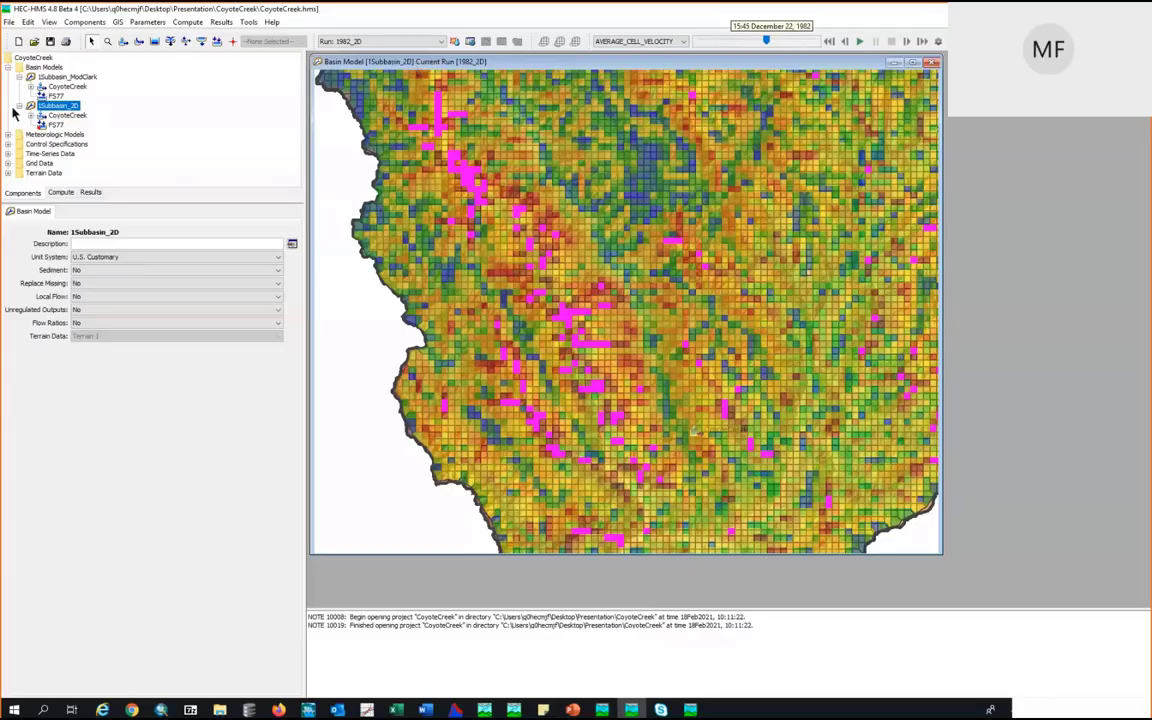
{"action": "left_click", "coordinate": [45, 79]}
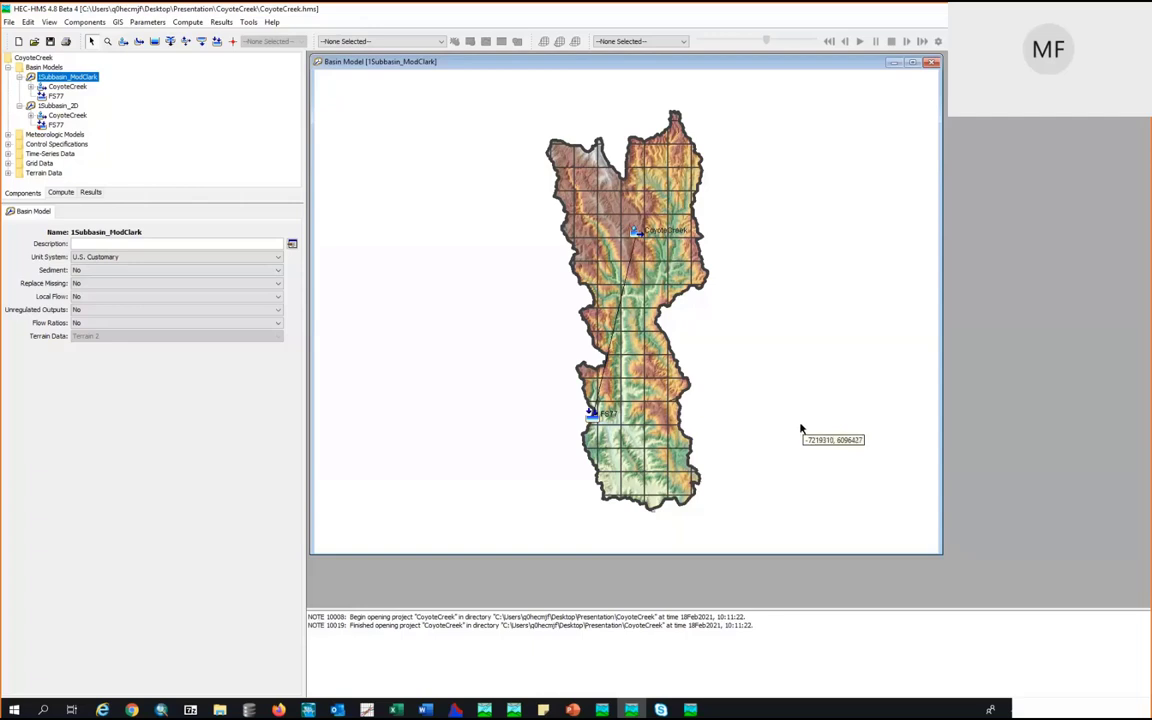
Step: Display the 1Subbasin_2D basin model and examine its discretization grid over the terrain up close
{"action": "left_click", "coordinate": [52, 106]}
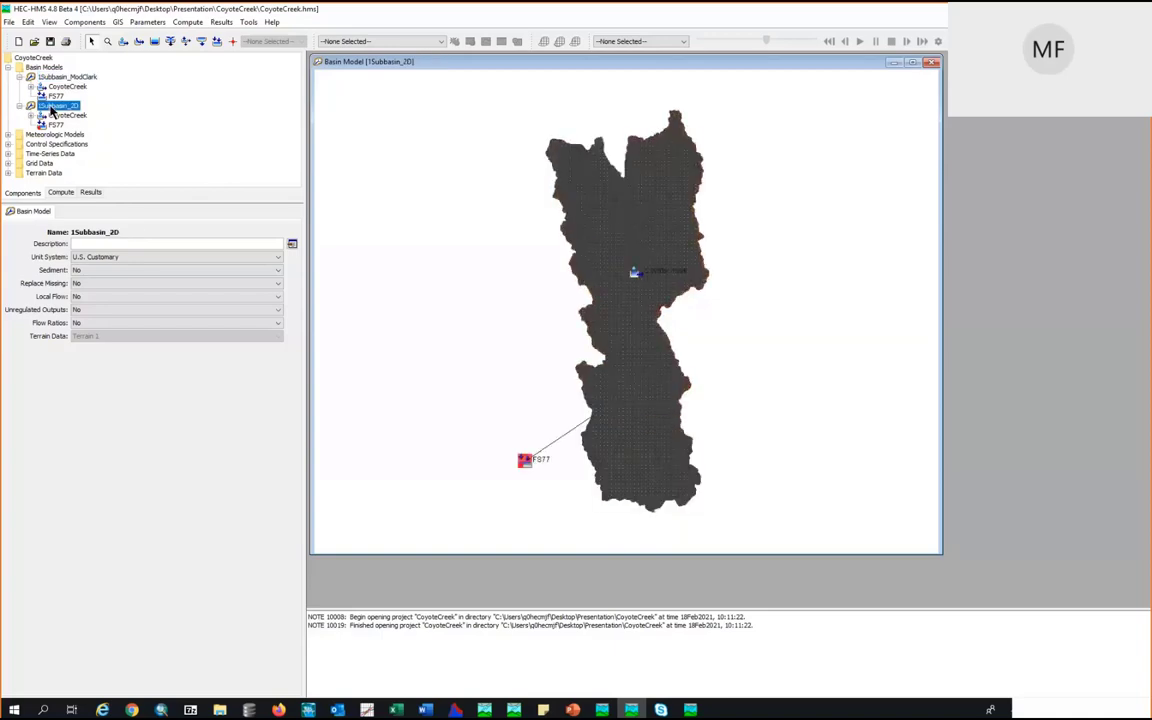
{"action": "scroll", "coordinate": [621, 375], "scroll_direction": "up", "scroll_amount": 2}
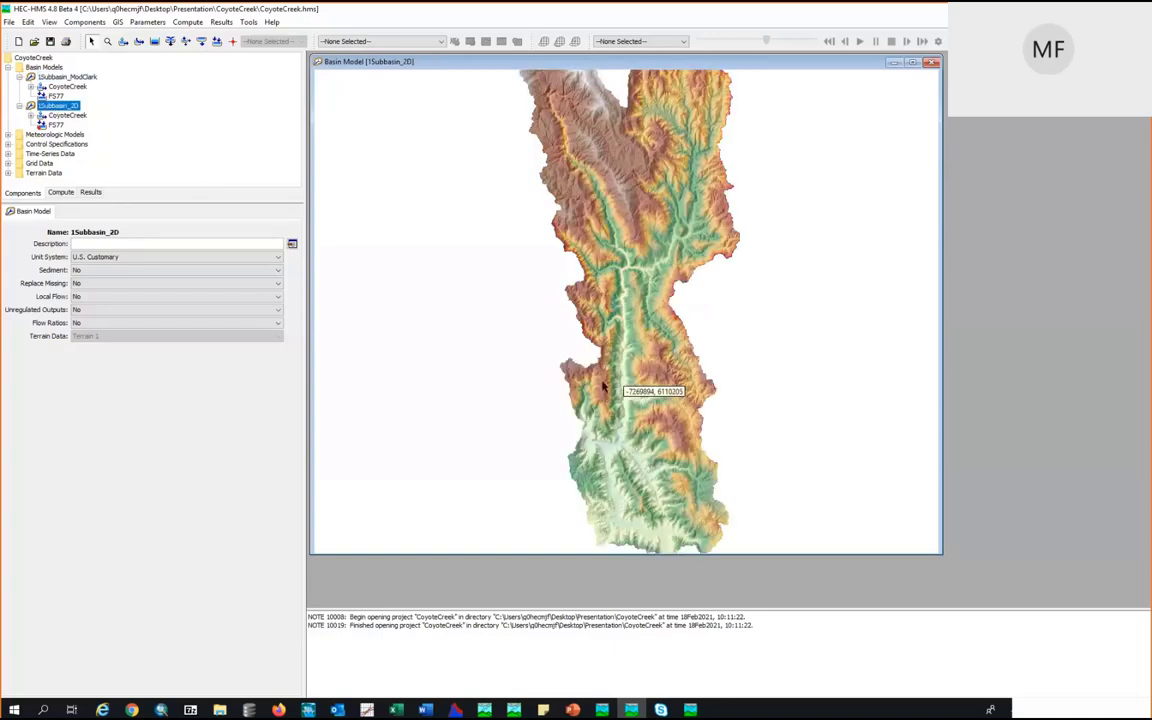
{"action": "scroll", "coordinate": [592, 318], "scroll_direction": "up", "scroll_amount": 1}
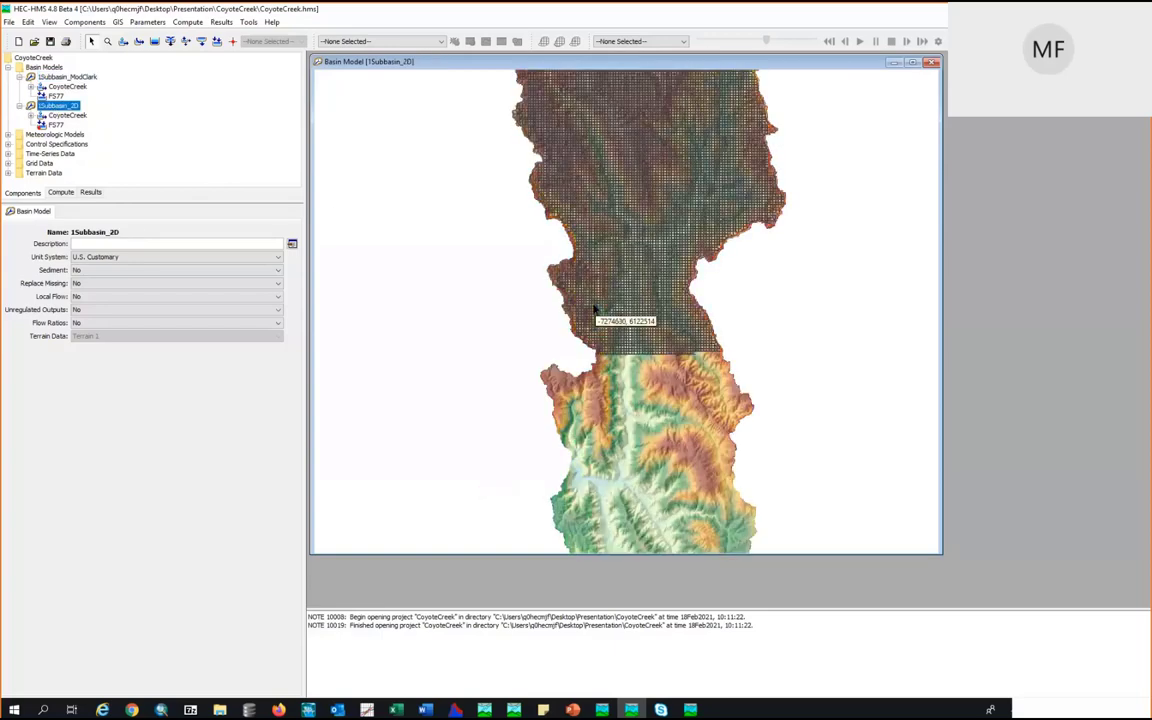
{"action": "scroll", "coordinate": [465, 252], "scroll_direction": "up", "scroll_amount": 1}
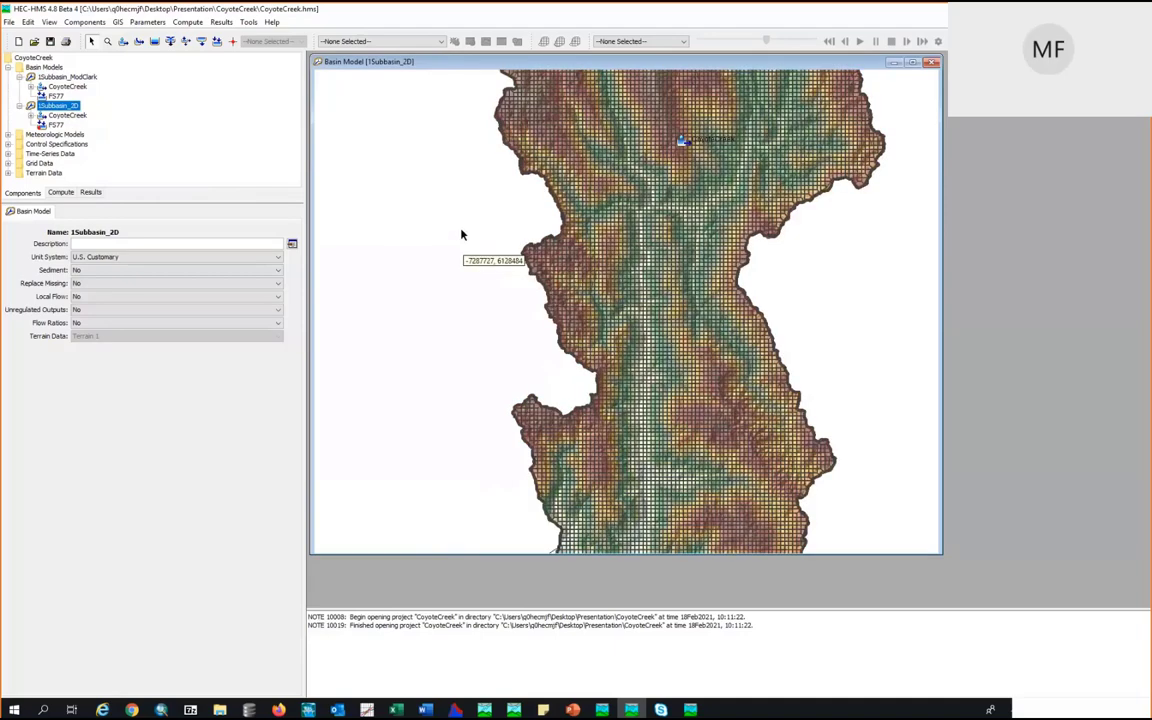
{"action": "left_click_drag", "start_coordinate": [465, 234], "coordinate": [393, 378]}
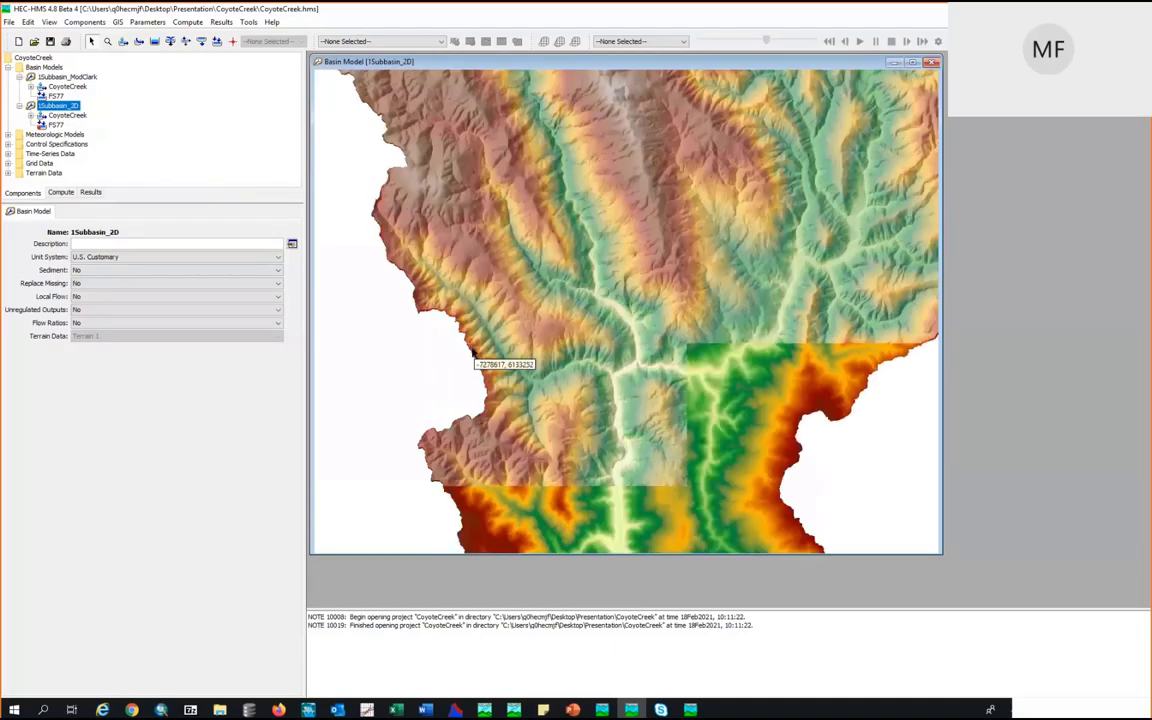
{"action": "scroll", "coordinate": [495, 345], "scroll_direction": "up", "scroll_amount": 1}
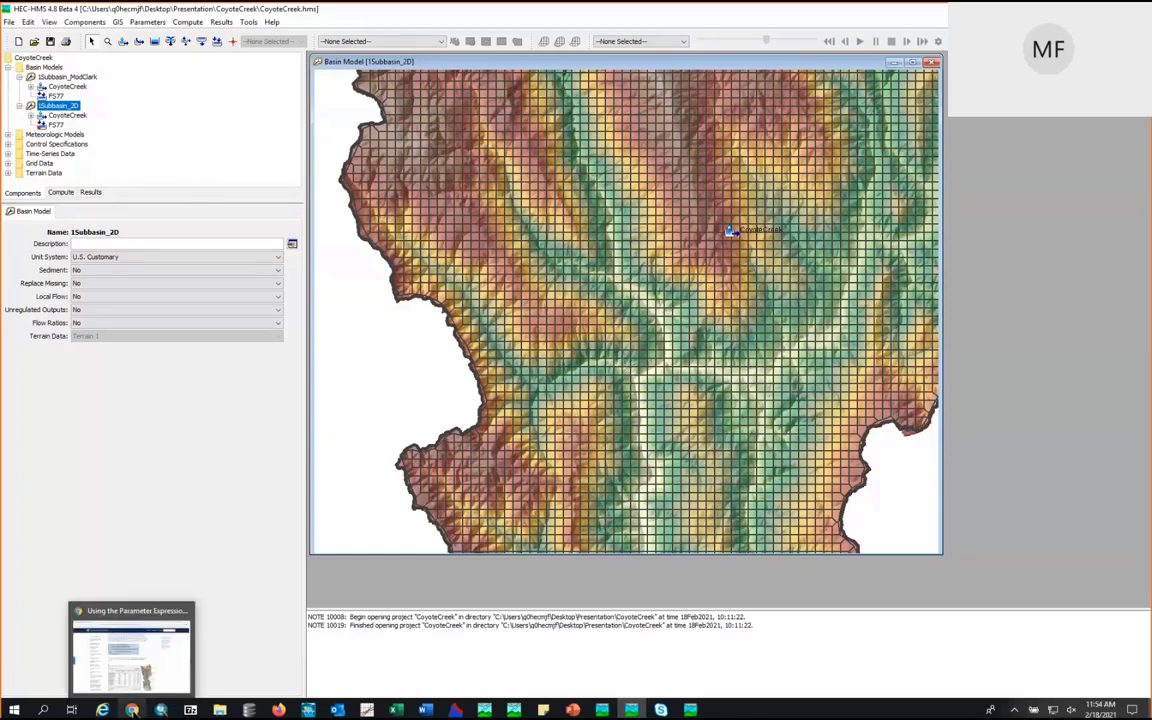
Step: Switch back to the Parameter Expression Calculator tutorial in the browser
{"action": "left_click", "coordinate": [158, 630]}
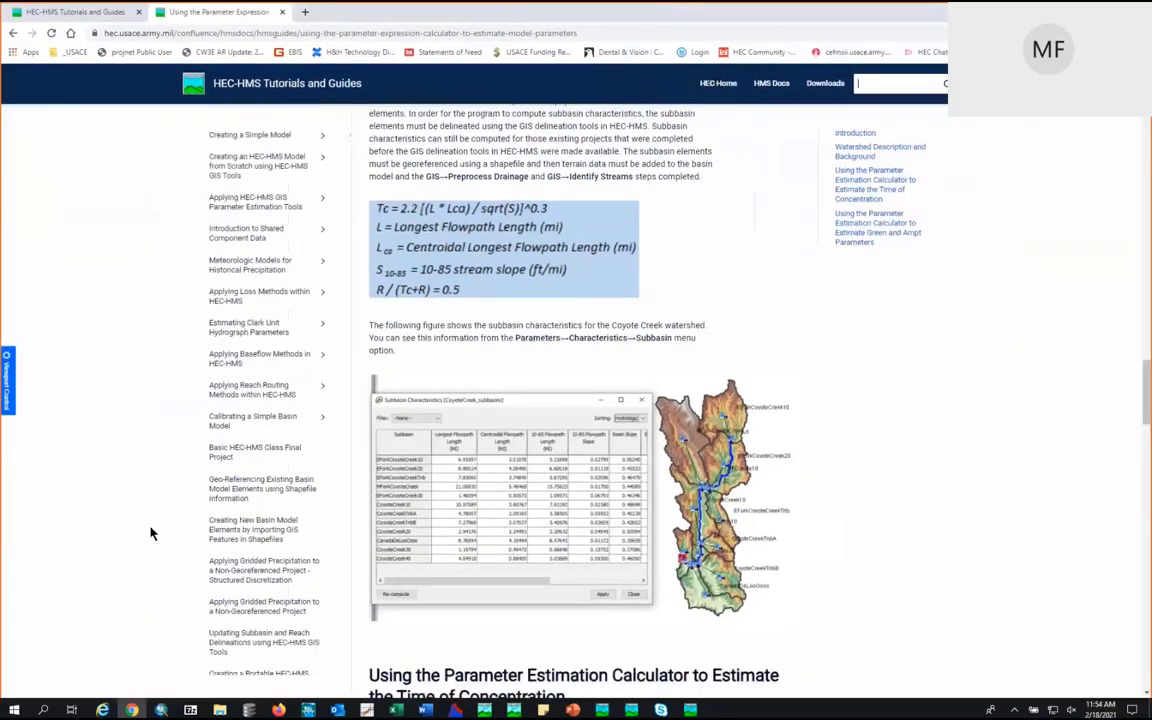
Step: Open the tutorial on comparing HEC-HMS discretization and transform options
{"action": "scroll", "coordinate": [149, 532], "scroll_direction": "down", "scroll_amount": 5}
{"action": "scroll", "coordinate": [305, 500], "scroll_direction": "down", "scroll_amount": 5}
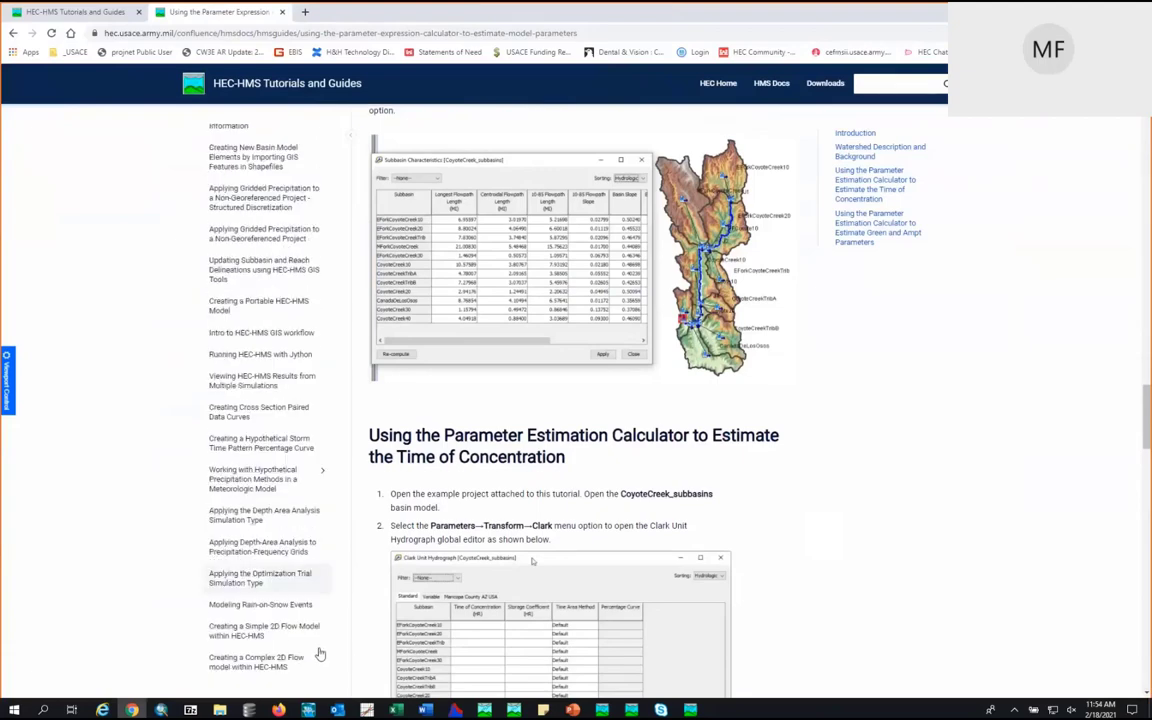
{"action": "scroll", "coordinate": [318, 650], "scroll_direction": "down", "scroll_amount": 1}
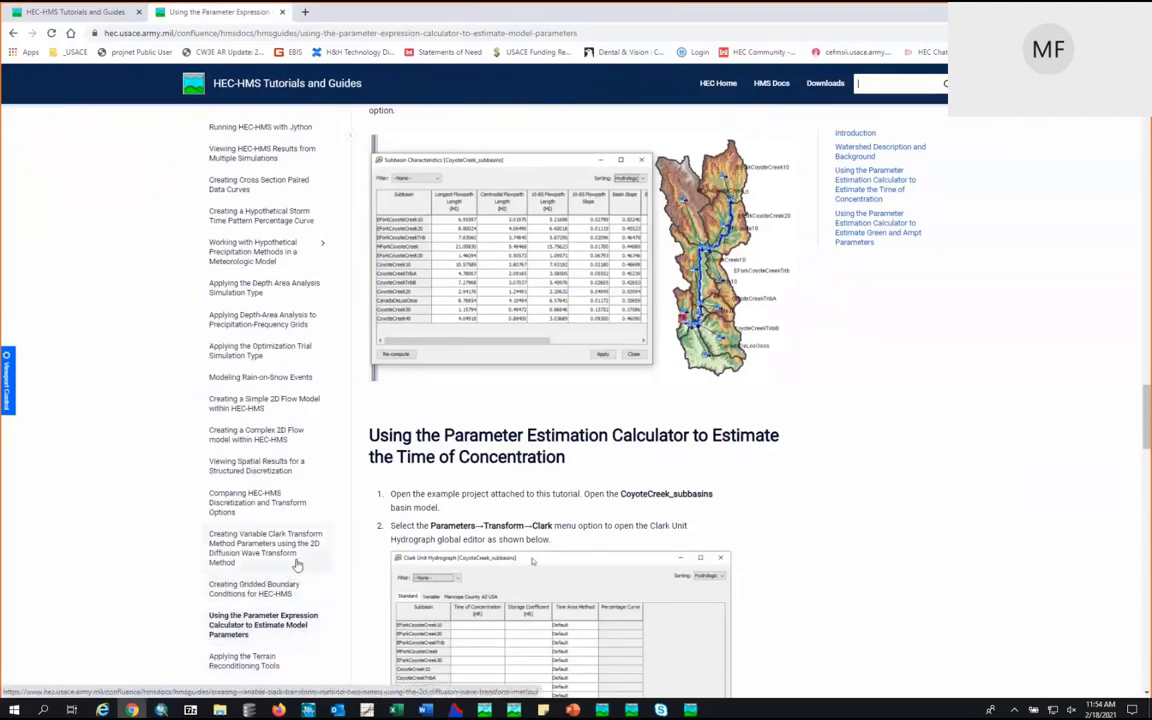
{"action": "left_click", "coordinate": [246, 507]}
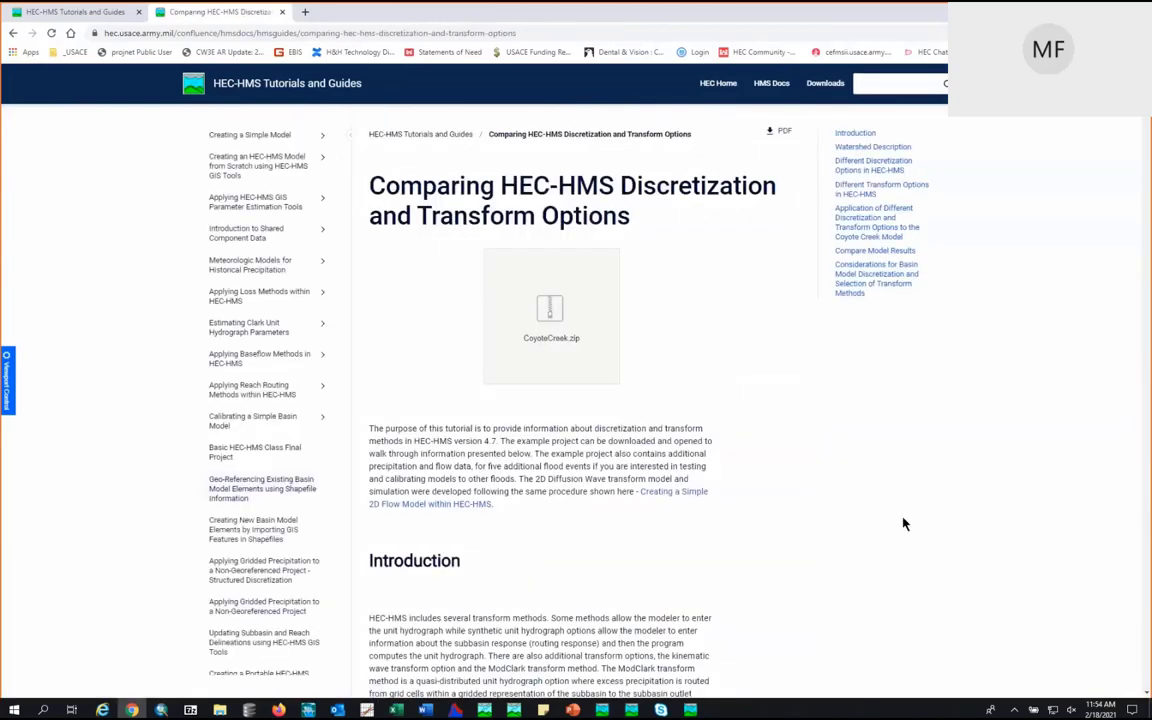
Step: Review the tutorial's introduction and its Coyote Creek watershed, land use and precipitation descriptions
{"action": "scroll", "coordinate": [903, 523], "scroll_direction": "down", "scroll_amount": 5}
{"action": "scroll", "coordinate": [903, 523], "scroll_direction": "down", "scroll_amount": 5}
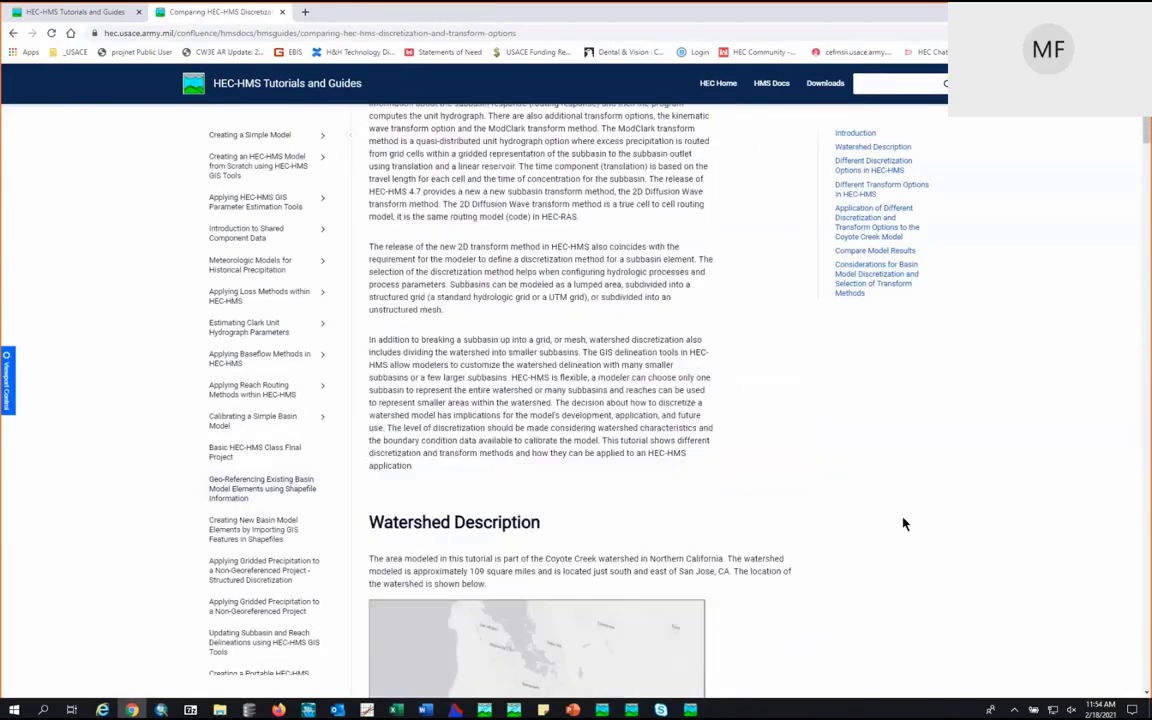
{"action": "scroll", "coordinate": [903, 523], "scroll_direction": "down", "scroll_amount": 4}
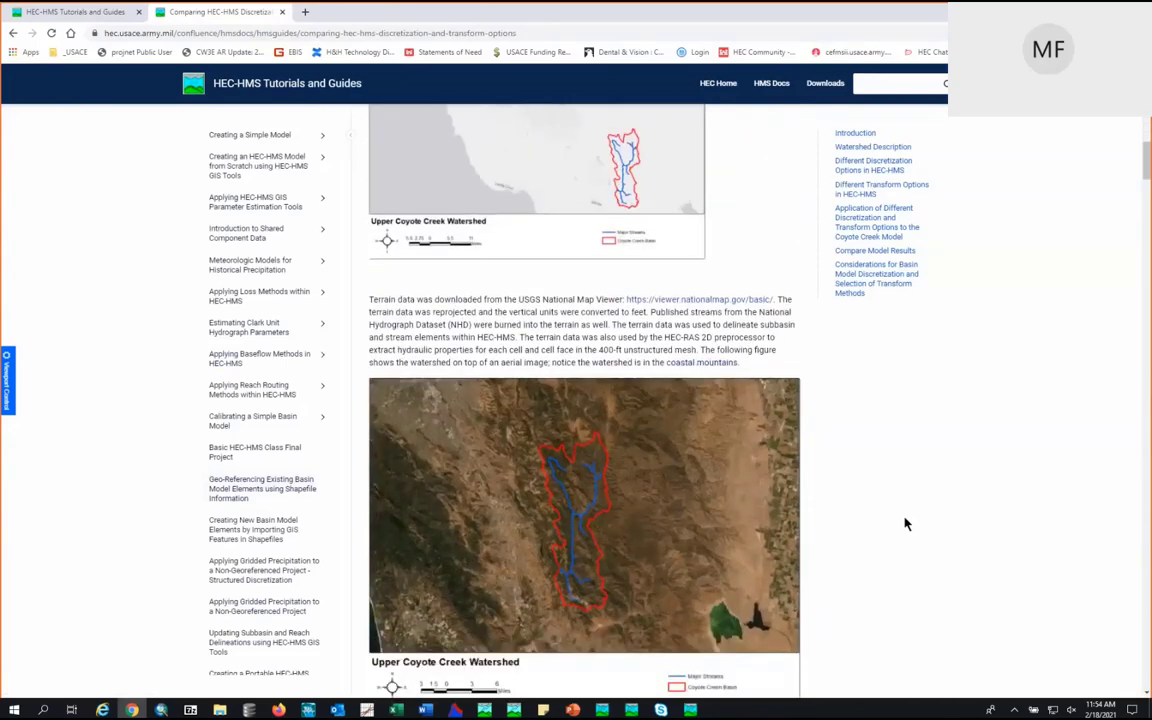
{"action": "scroll", "coordinate": [905, 524], "scroll_direction": "down", "scroll_amount": 5}
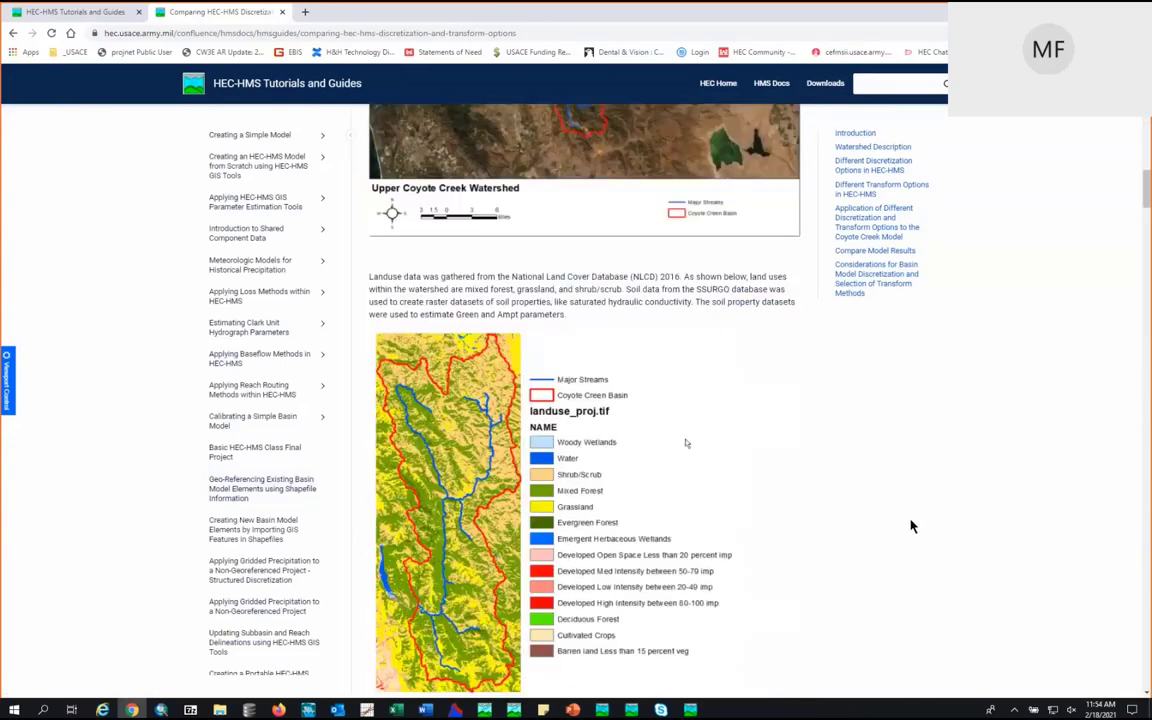
{"action": "scroll", "coordinate": [910, 525], "scroll_direction": "down", "scroll_amount": 8}
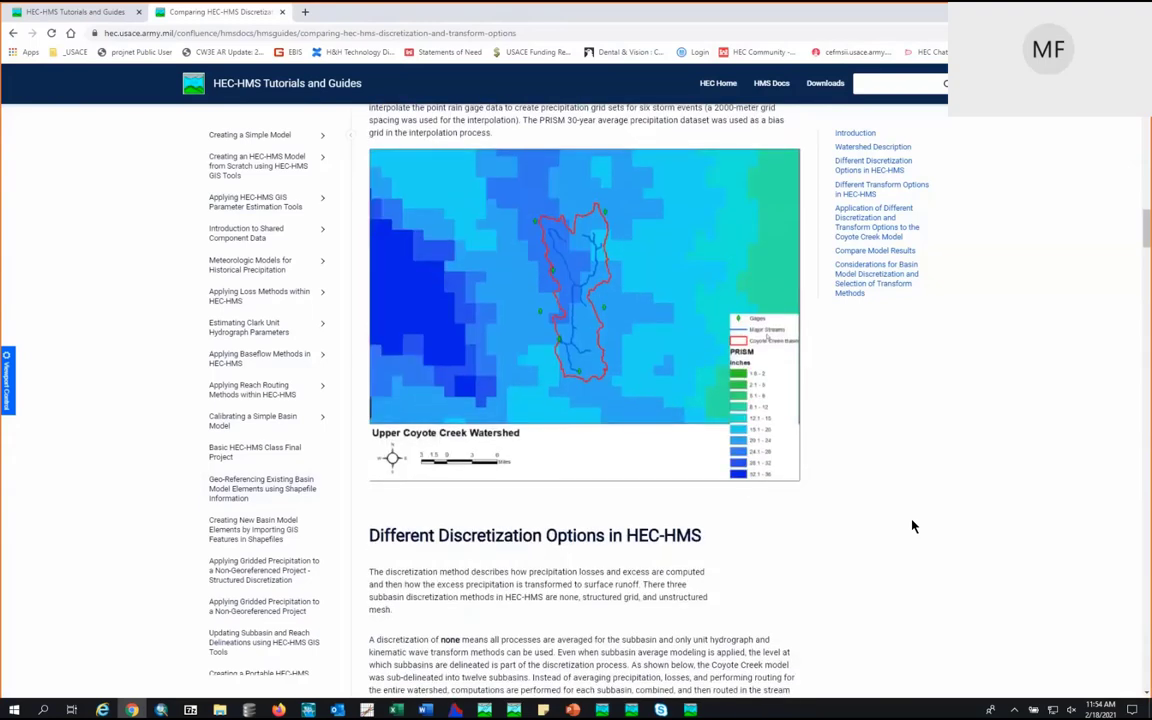
Step: Examine the tutorial's explanation of the none, structured, unstructured and File-Specified discretization options and their grid figures
{"action": "scroll", "coordinate": [913, 525], "scroll_direction": "down", "scroll_amount": 3}
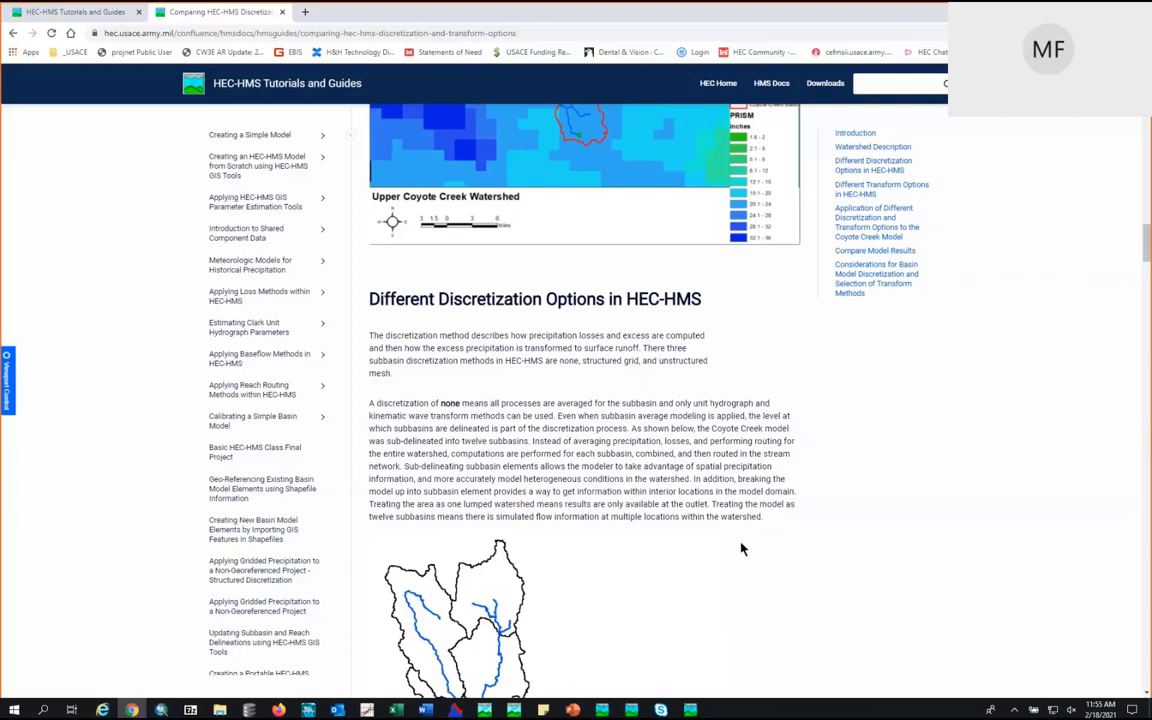
{"action": "scroll", "coordinate": [741, 548], "scroll_direction": "down", "scroll_amount": 1}
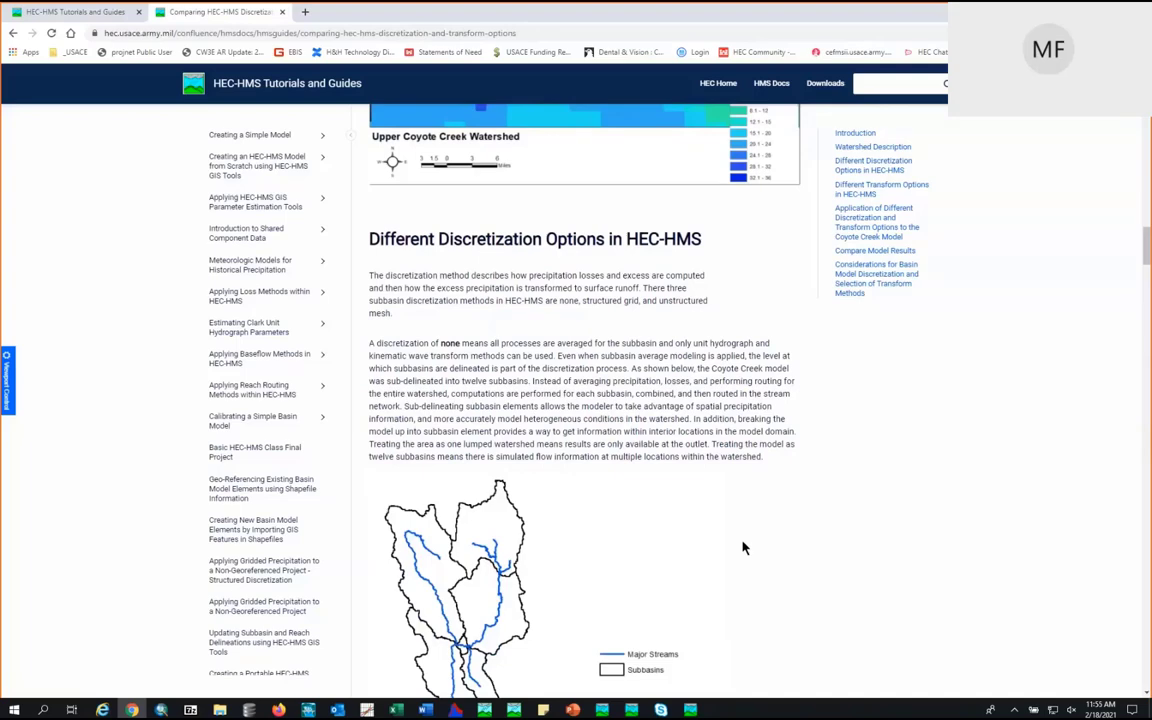
{"action": "scroll", "coordinate": [743, 547], "scroll_direction": "down", "scroll_amount": 5}
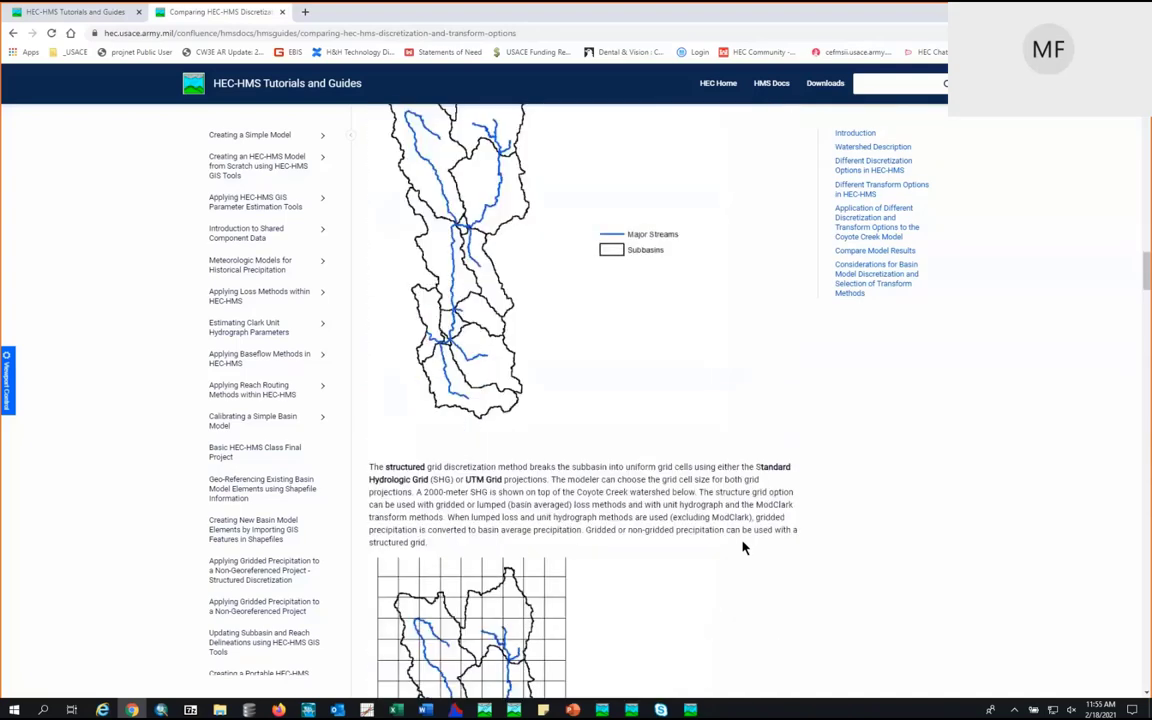
{"action": "scroll", "coordinate": [743, 547], "scroll_direction": "down", "scroll_amount": 3}
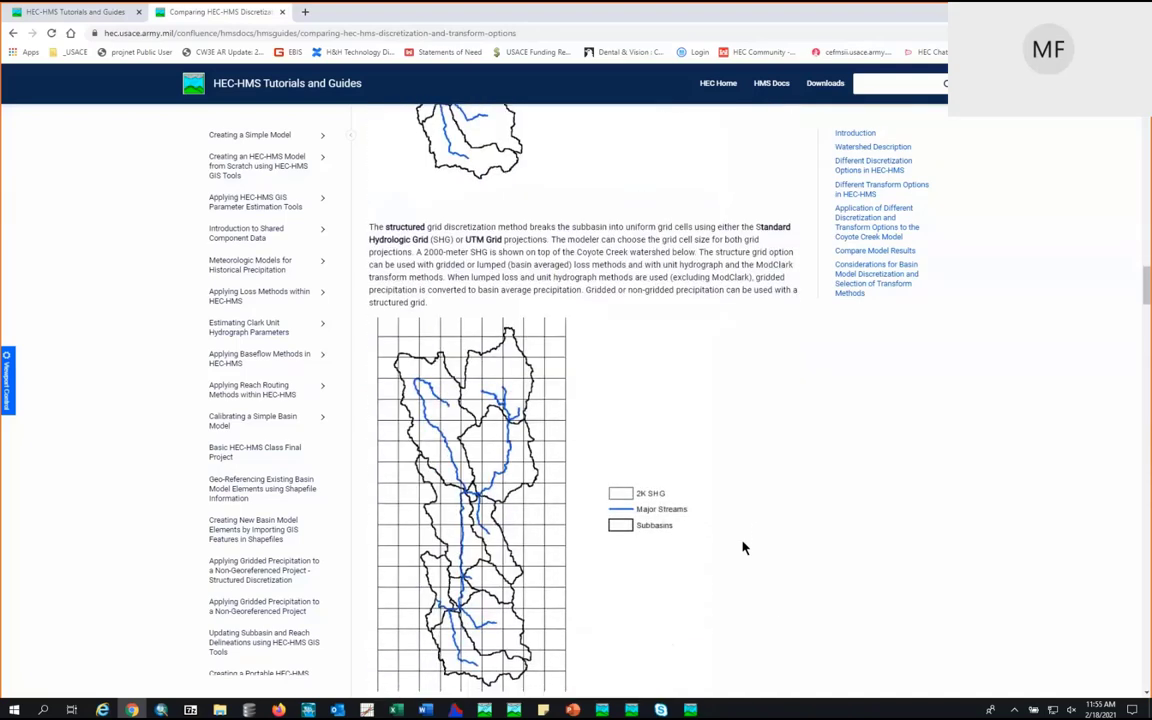
{"action": "scroll", "coordinate": [743, 547], "scroll_direction": "down", "scroll_amount": 4}
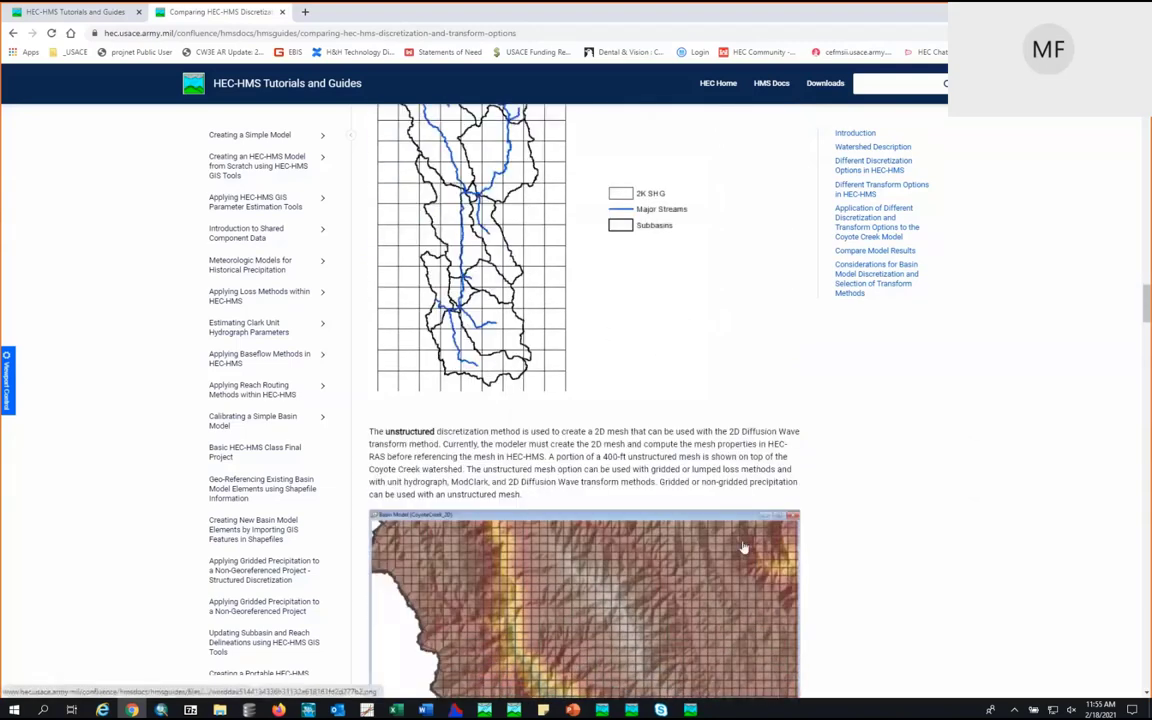
{"action": "scroll", "coordinate": [743, 547], "scroll_direction": "down", "scroll_amount": 3}
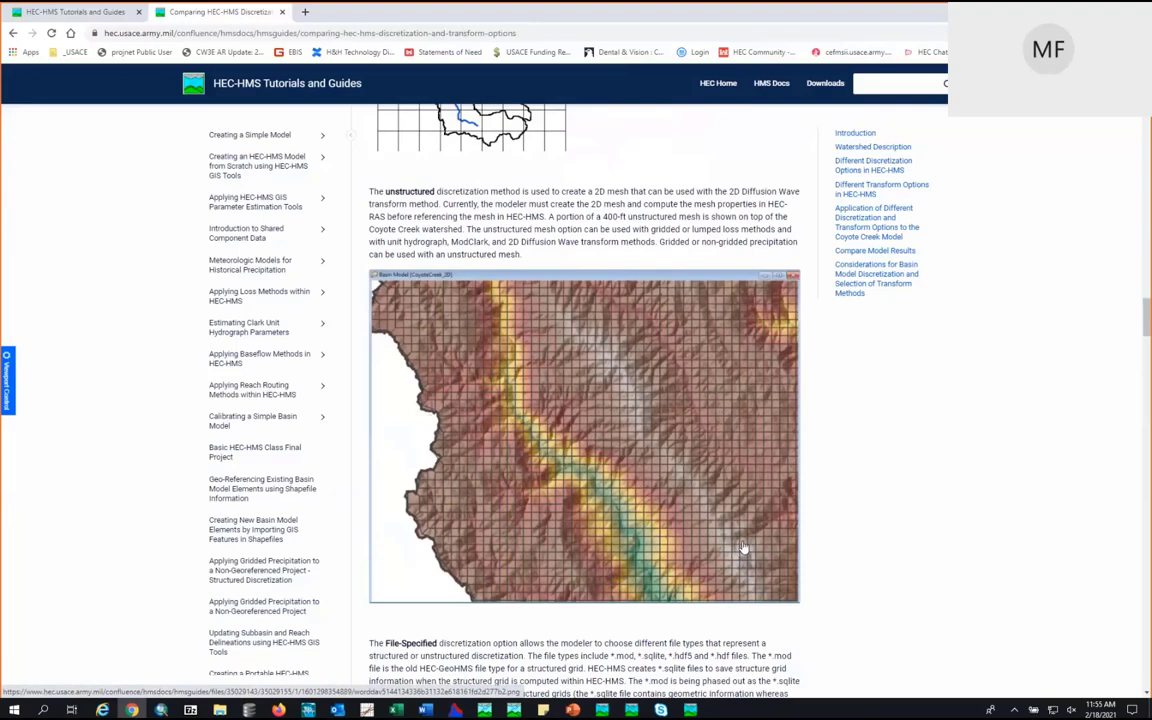
{"action": "scroll", "coordinate": [743, 547], "scroll_direction": "down", "scroll_amount": 1}
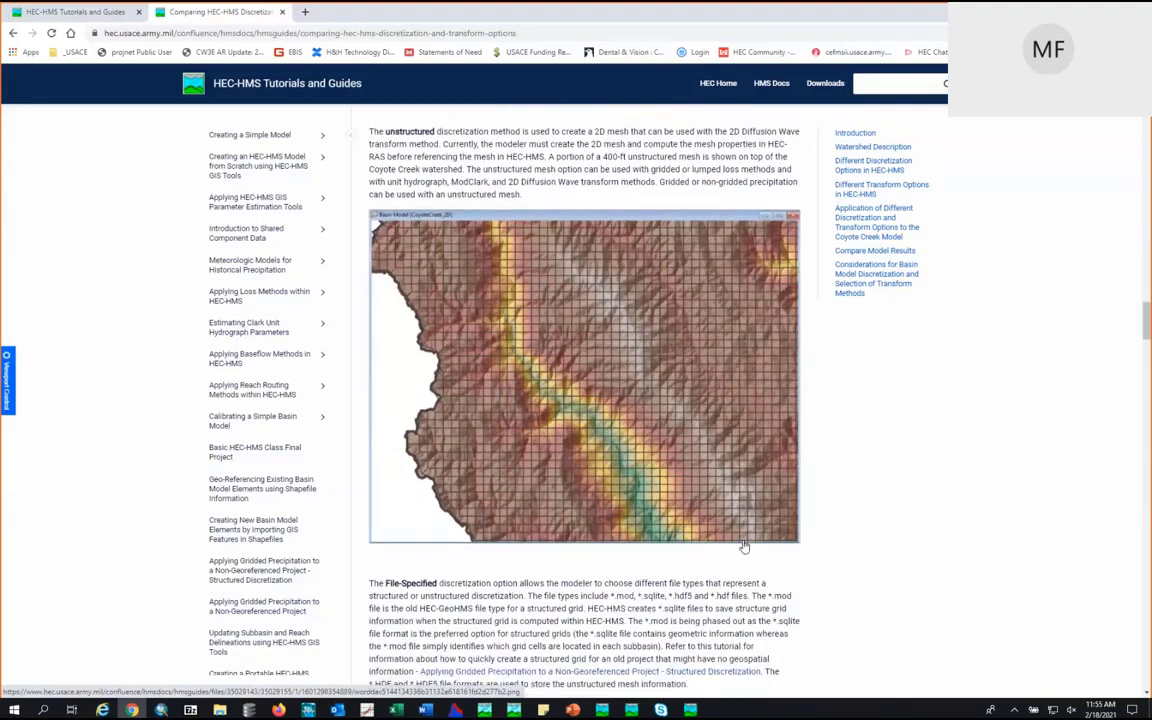
{"action": "scroll", "coordinate": [743, 547], "scroll_direction": "down", "scroll_amount": 3}
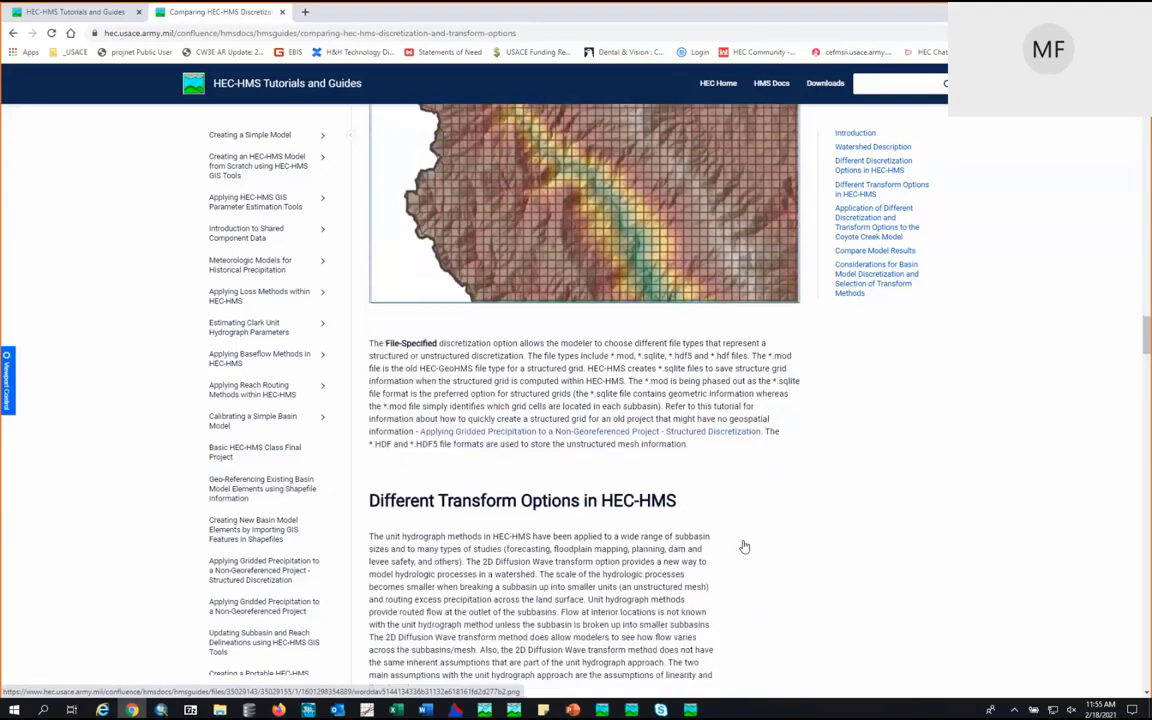
{"action": "scroll", "coordinate": [745, 547], "scroll_direction": "down", "scroll_amount": 7}
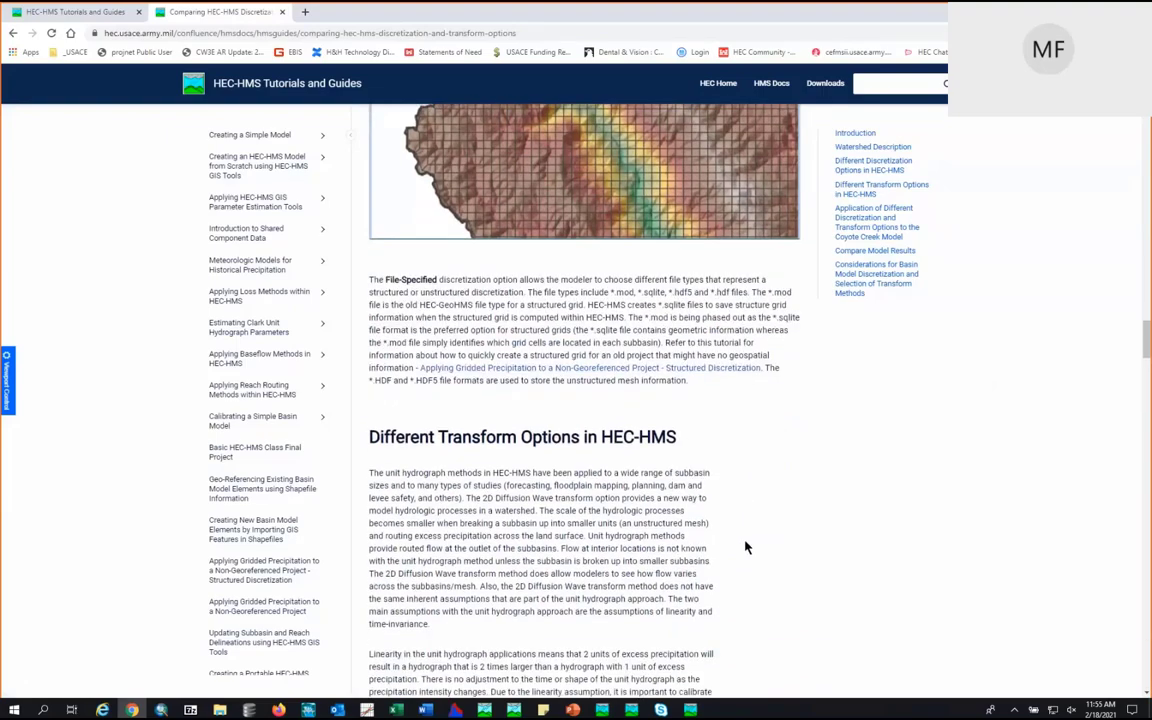
{"action": "scroll", "coordinate": [750, 547], "scroll_direction": "up", "scroll_amount": 10}
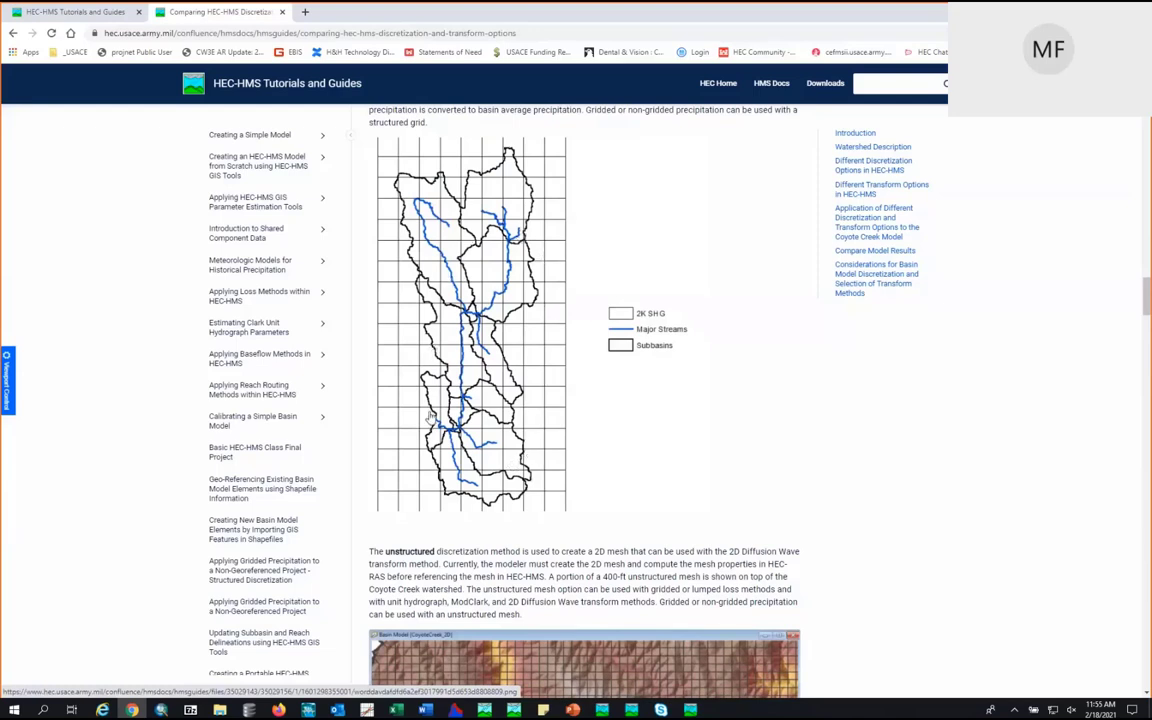
{"action": "scroll", "coordinate": [560, 381], "scroll_direction": "down", "scroll_amount": 10}
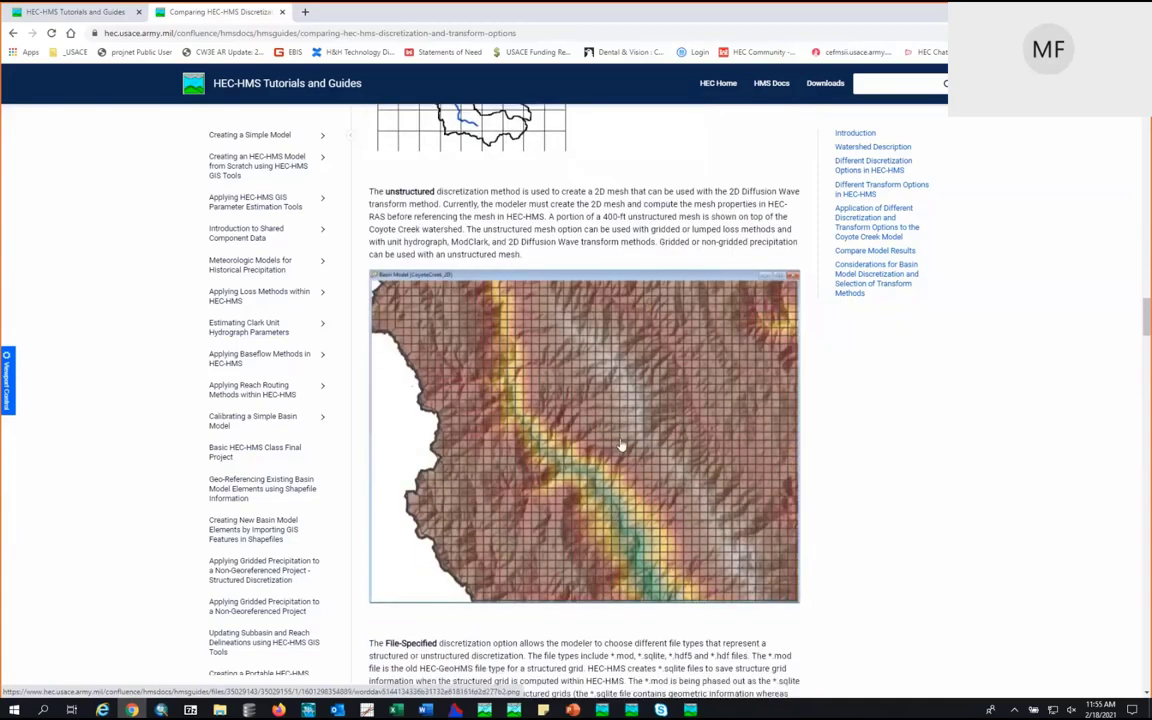
Step: Examine the tutorial's transform response plots, basin model descriptions, model result comparisons and simulation run times
{"action": "scroll", "coordinate": [623, 449], "scroll_direction": "down", "scroll_amount": 10}
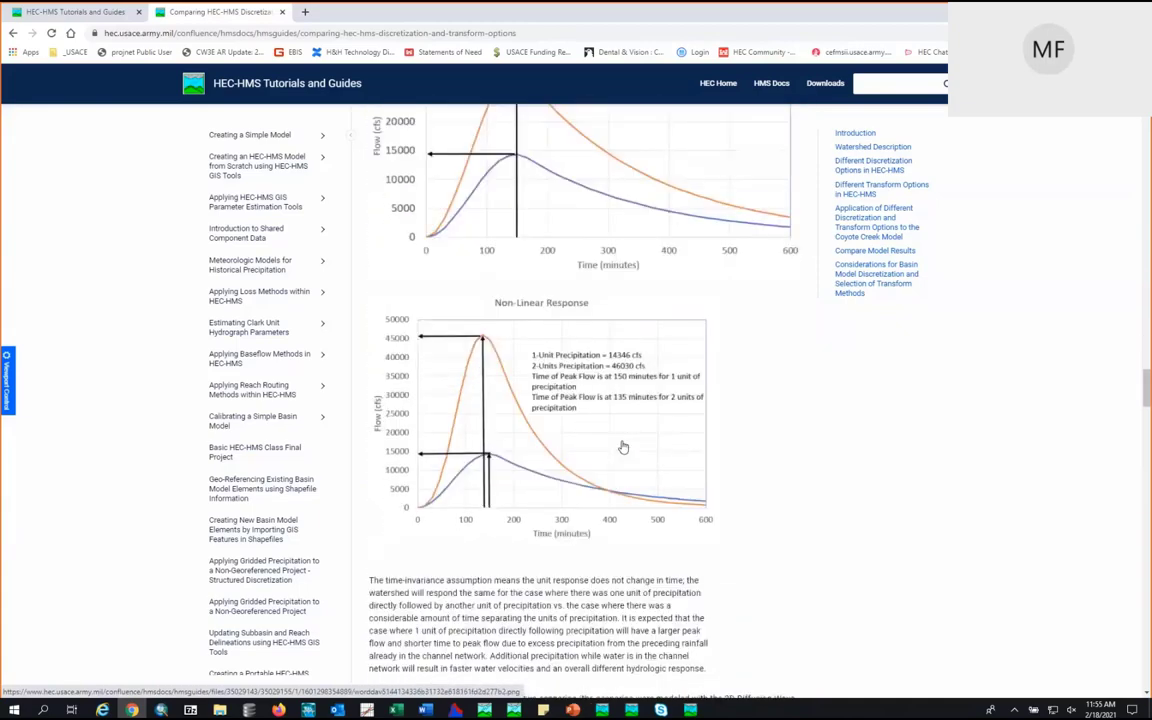
{"action": "scroll", "coordinate": [623, 449], "scroll_direction": "down", "scroll_amount": 10}
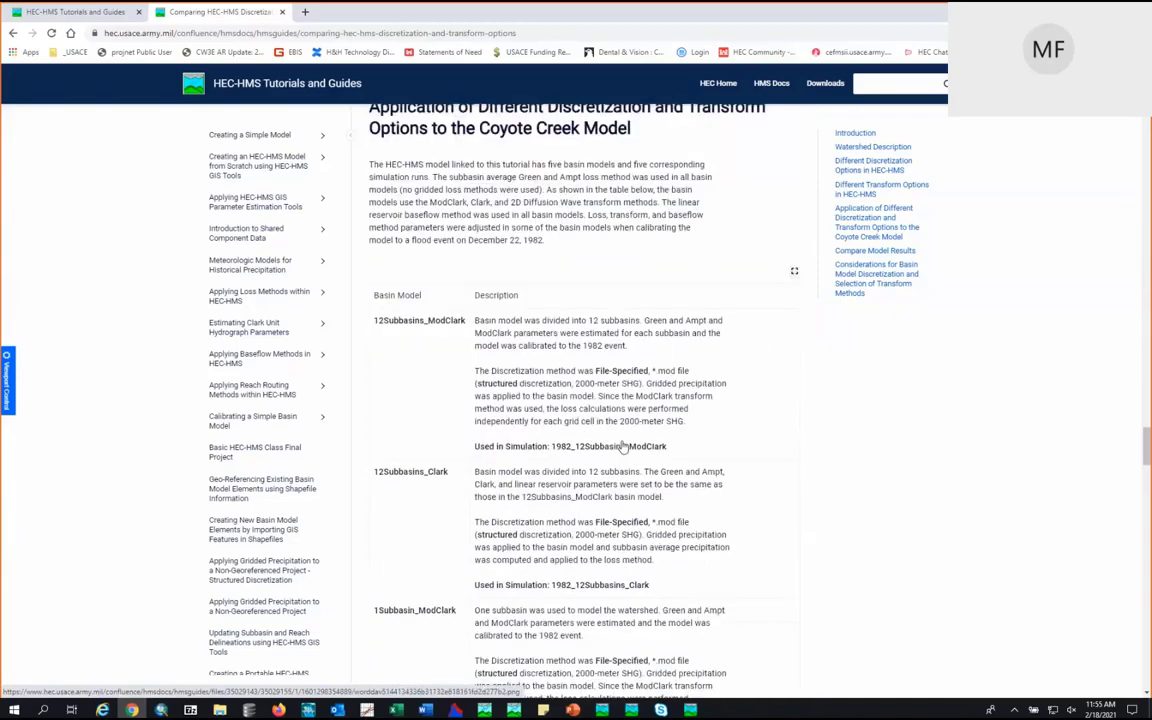
{"action": "scroll", "coordinate": [622, 445], "scroll_direction": "down", "scroll_amount": 3}
{"action": "scroll", "coordinate": [620, 444], "scroll_direction": "up", "scroll_amount": 4}
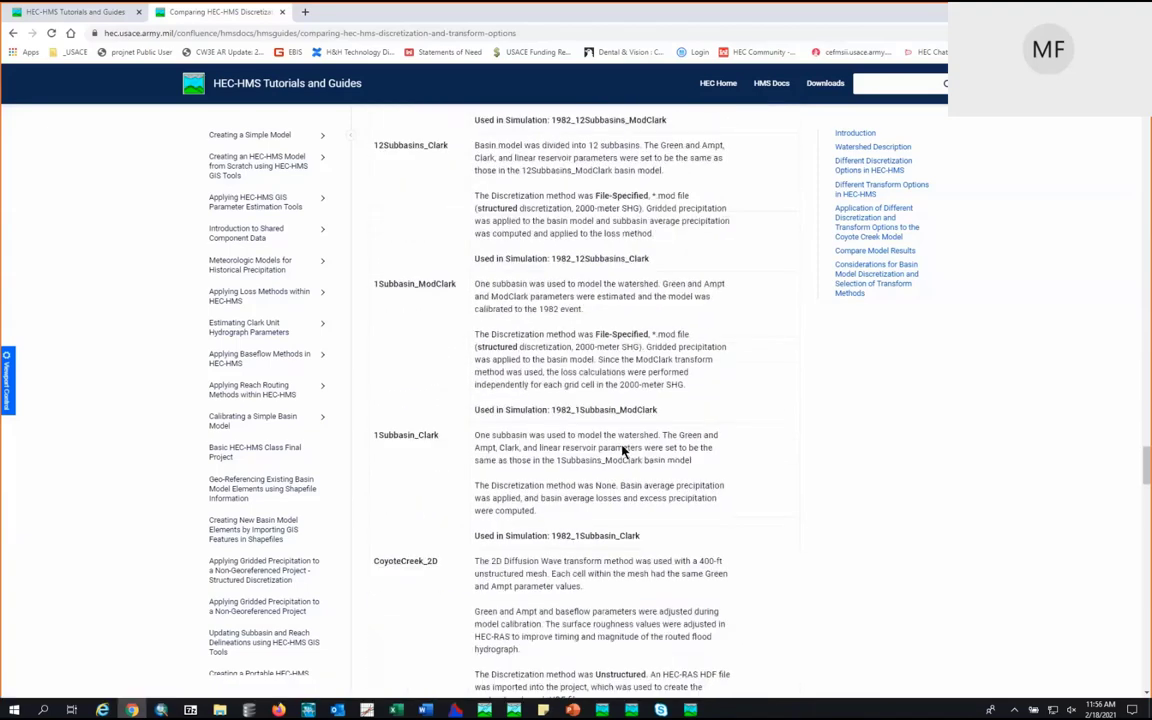
{"action": "scroll", "coordinate": [406, 381], "scroll_direction": "up", "scroll_amount": 3}
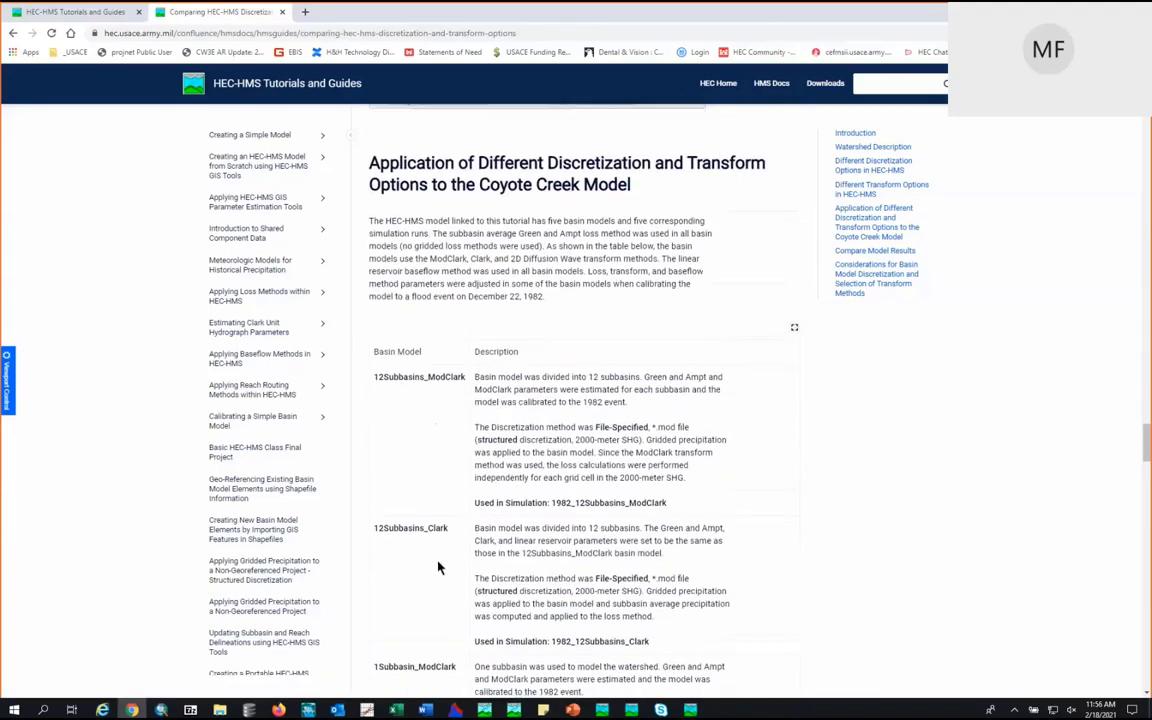
{"action": "scroll", "coordinate": [437, 566], "scroll_direction": "down", "scroll_amount": 3}
{"action": "scroll", "coordinate": [436, 566], "scroll_direction": "down", "scroll_amount": 2}
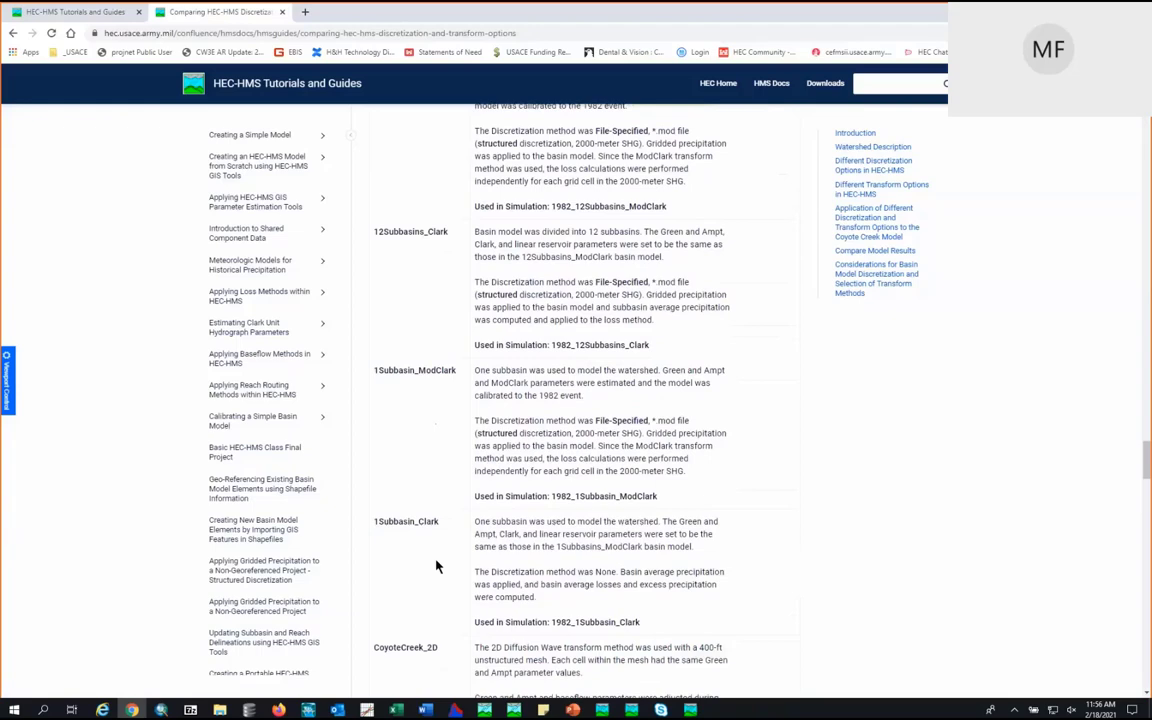
{"action": "scroll", "coordinate": [436, 566], "scroll_direction": "down", "scroll_amount": 12}
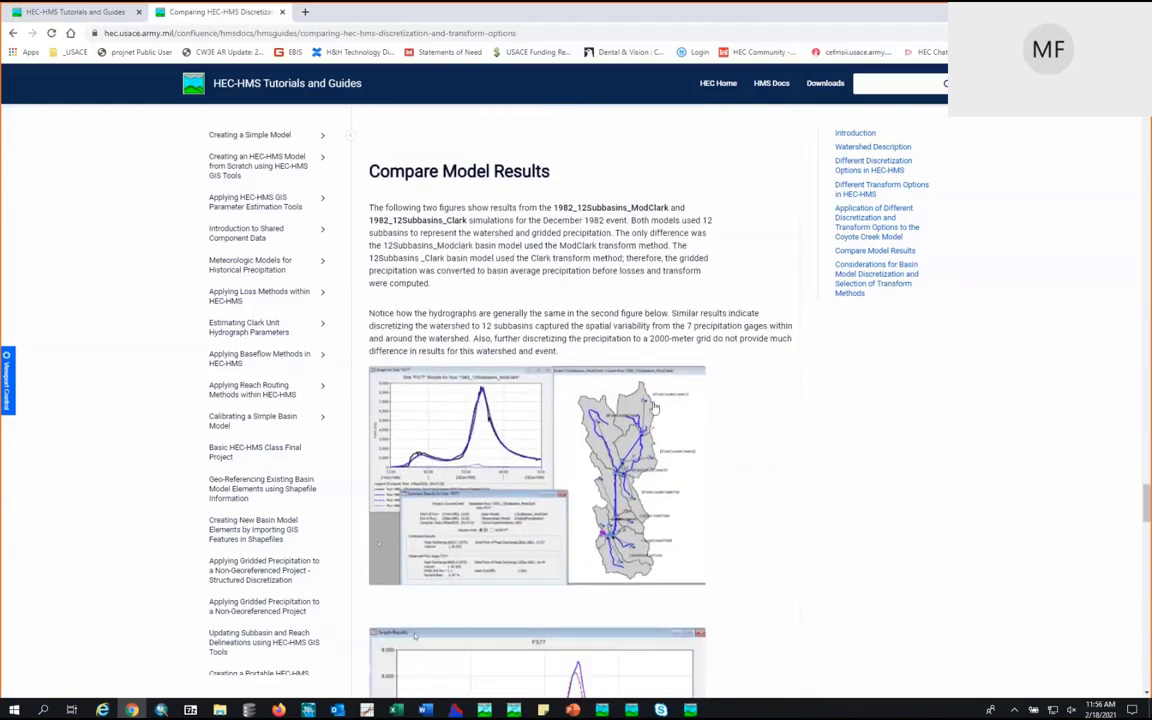
{"action": "scroll", "coordinate": [650, 420], "scroll_direction": "down", "scroll_amount": 15}
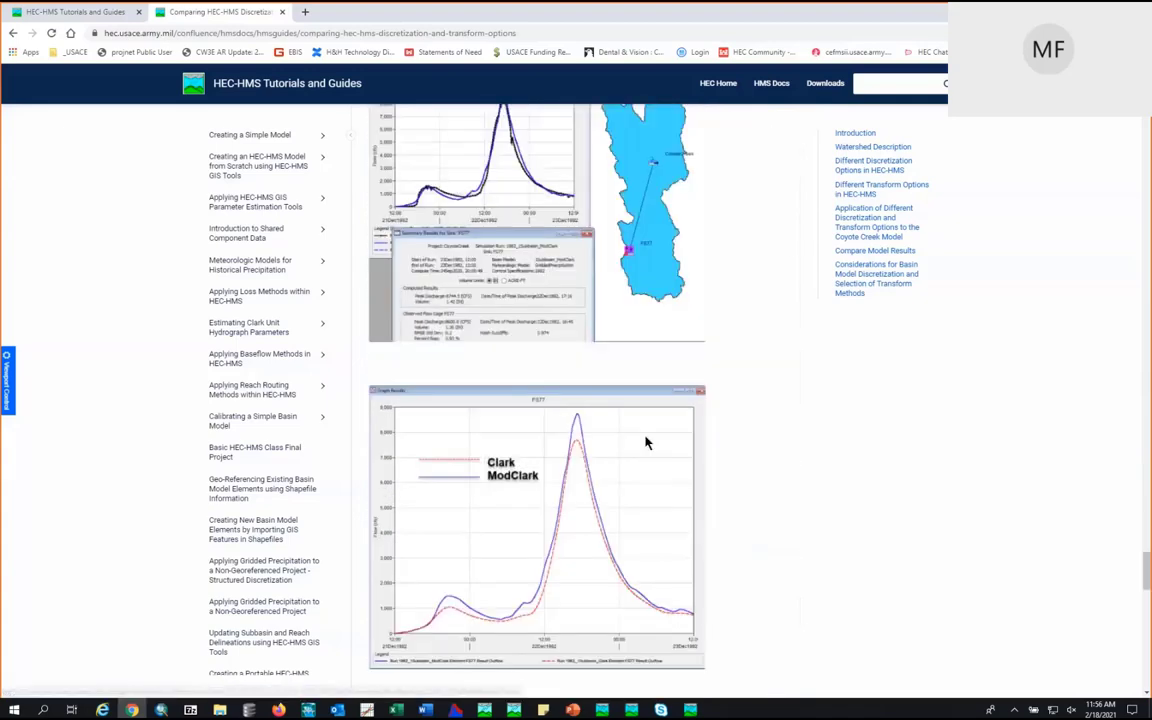
{"action": "scroll", "coordinate": [645, 442], "scroll_direction": "down", "scroll_amount": 15}
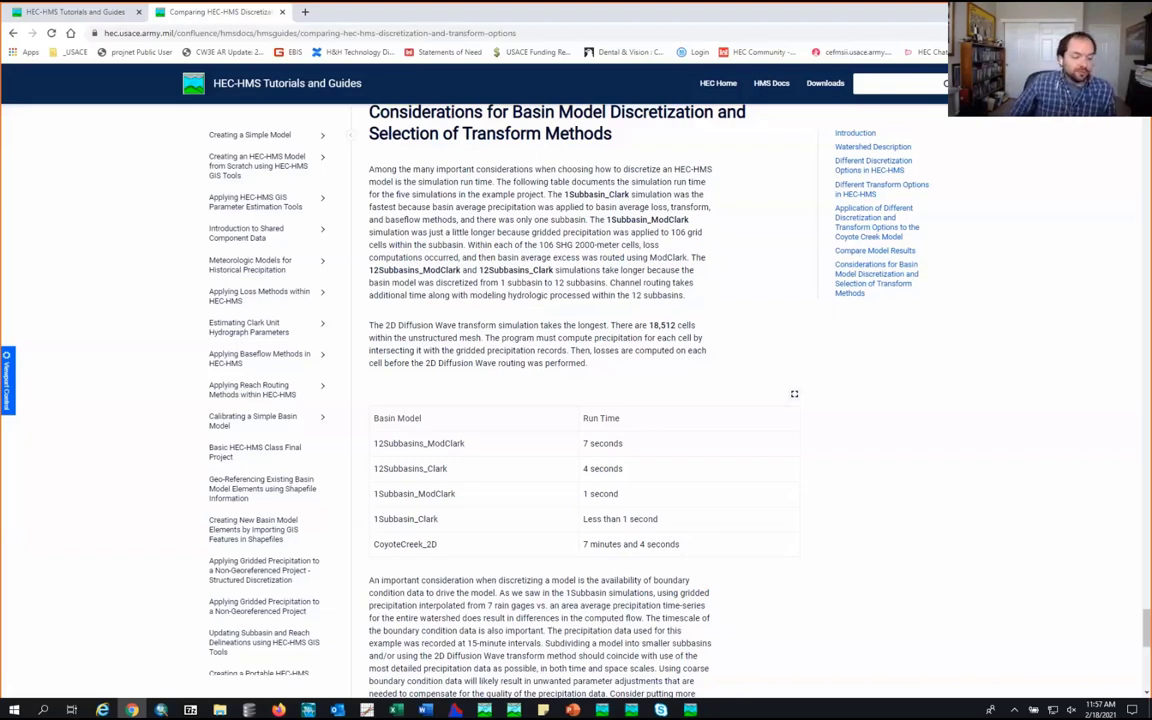
Step: Load the Hydrologic Engineering Center home page, hec.usace.army.mil, in place of the Tutorials and Guides overview
{"action": "left_click", "coordinate": [68, 14]}
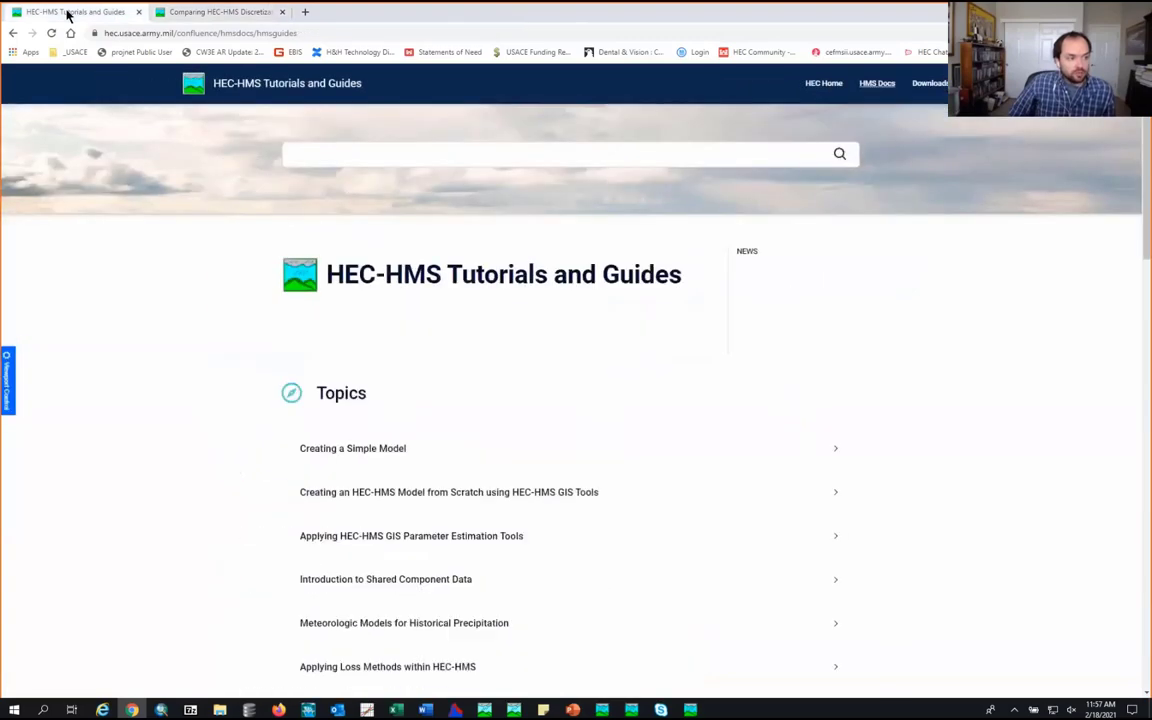
{"action": "left_click", "coordinate": [265, 34]}
{"action": "type", "text": "hec.usace.army.mil"}
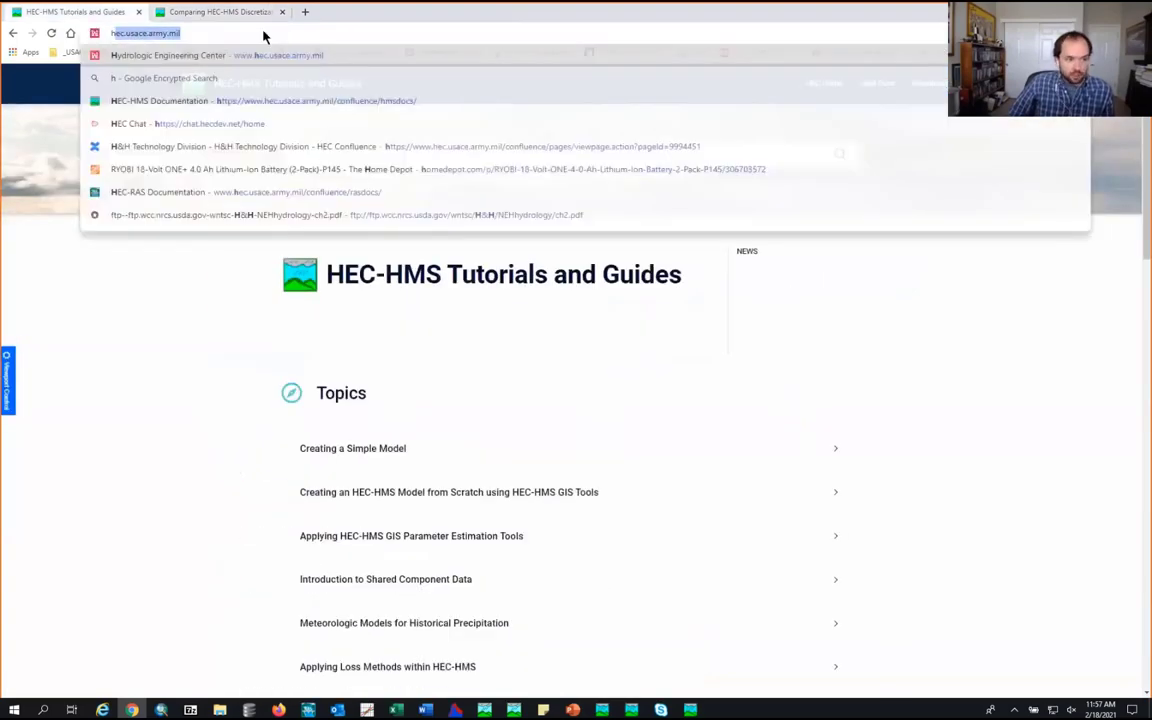
{"action": "key", "text": "Return"}
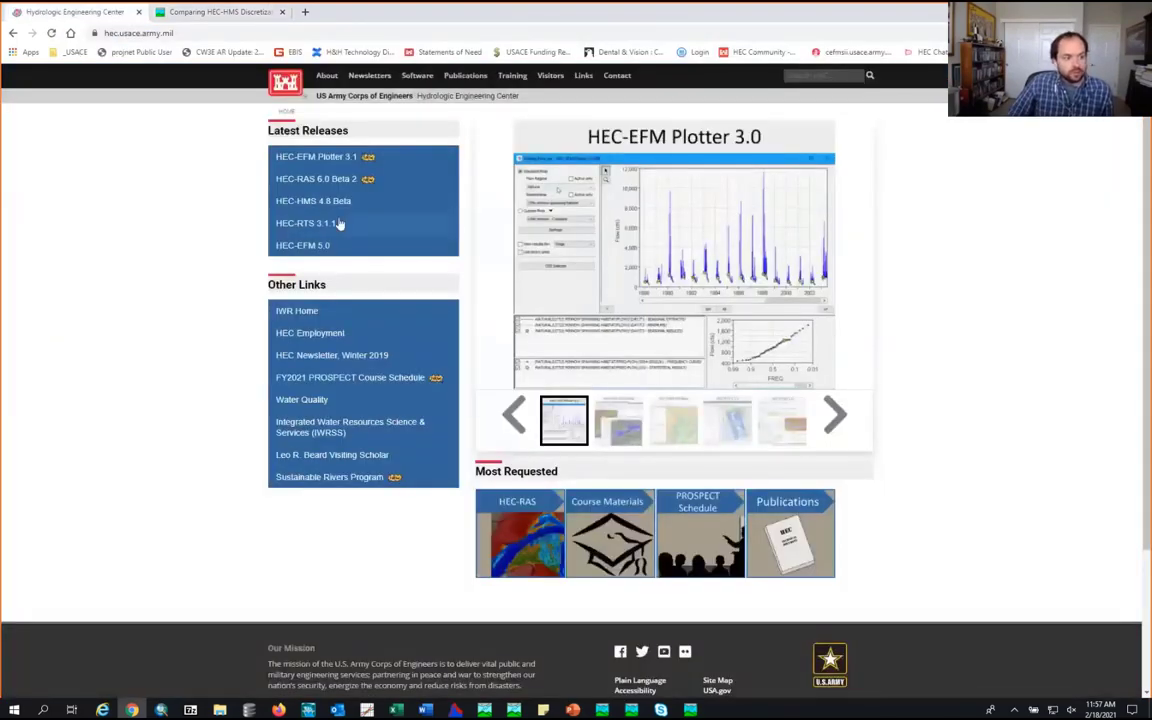
Step: Go through the HEC-HMS software page's training section to the HEC-HMS Tutorials and Guides and look over its topics
{"action": "left_click", "coordinate": [329, 201]}
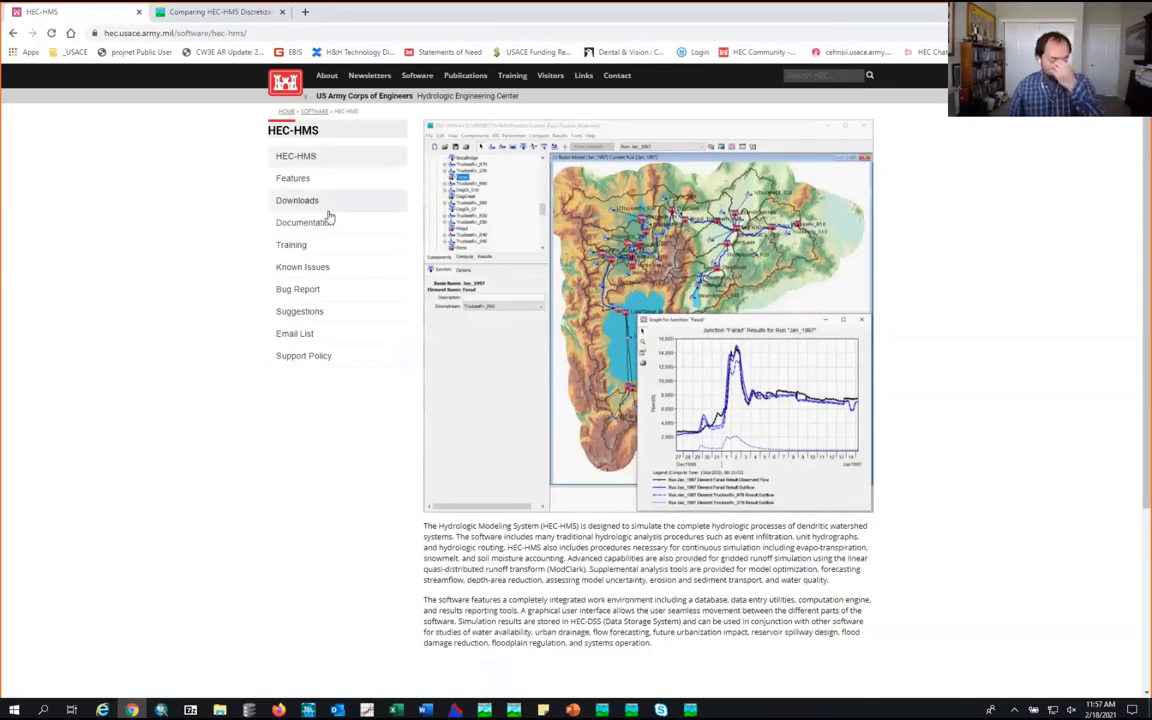
{"action": "left_click", "coordinate": [298, 245]}
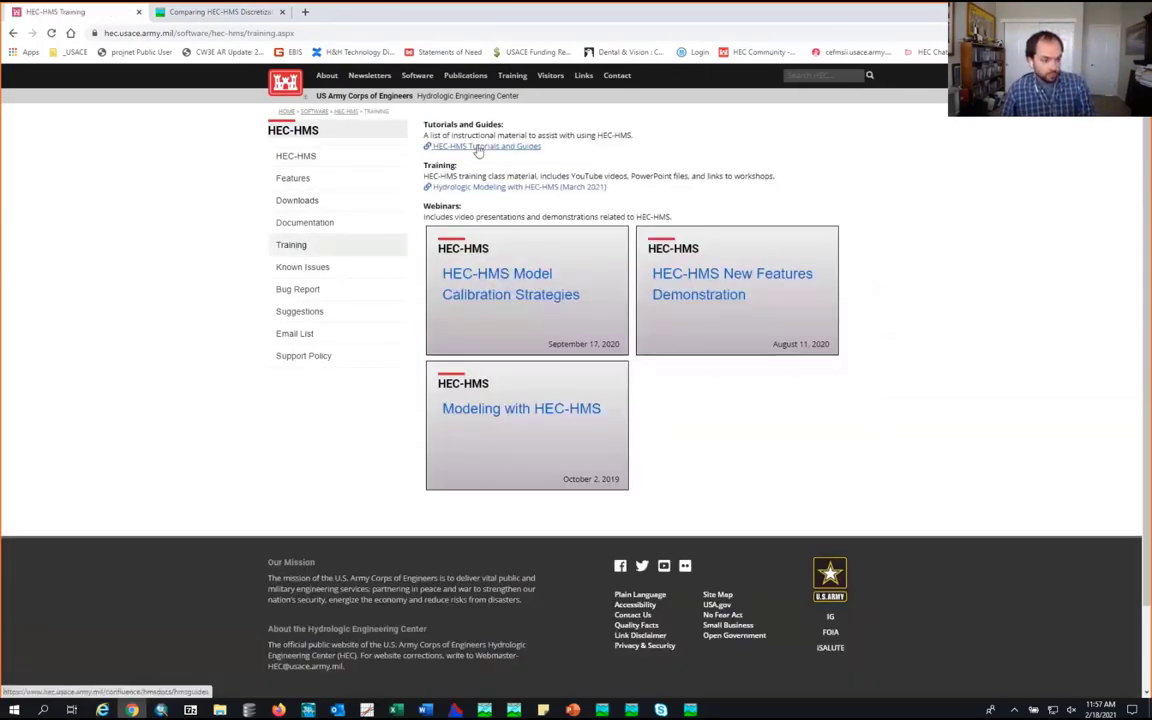
{"action": "left_click", "coordinate": [479, 148]}
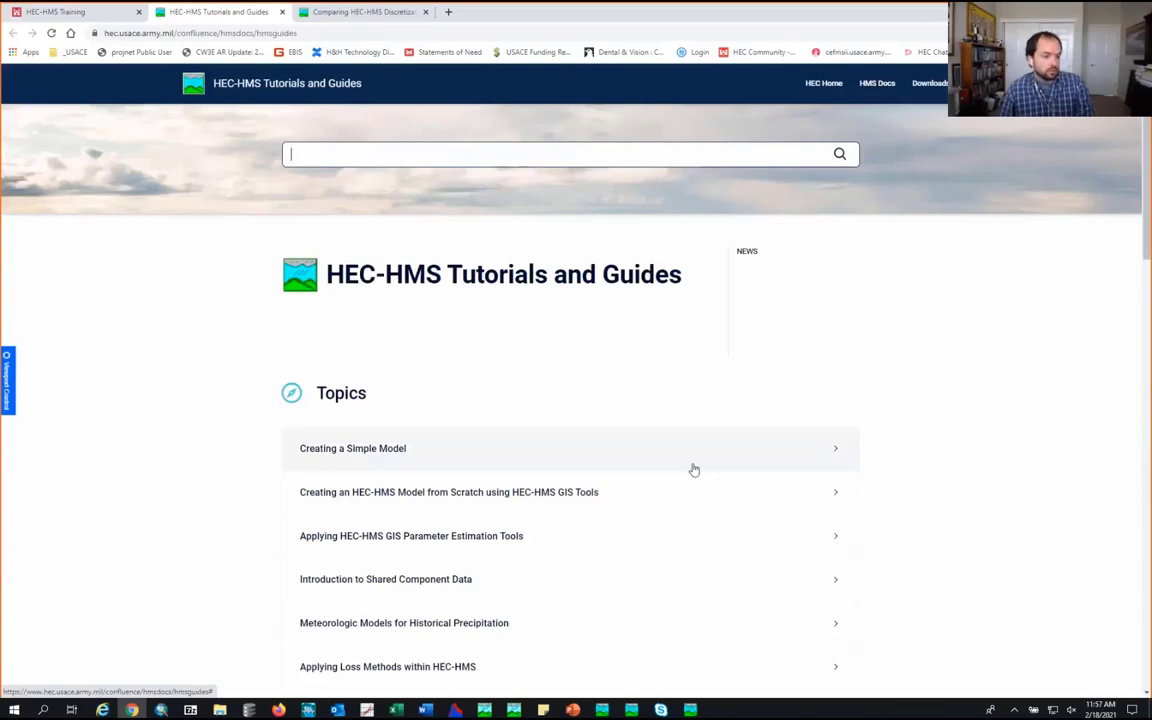
{"action": "scroll", "coordinate": [694, 469], "scroll_direction": "down", "scroll_amount": 3}
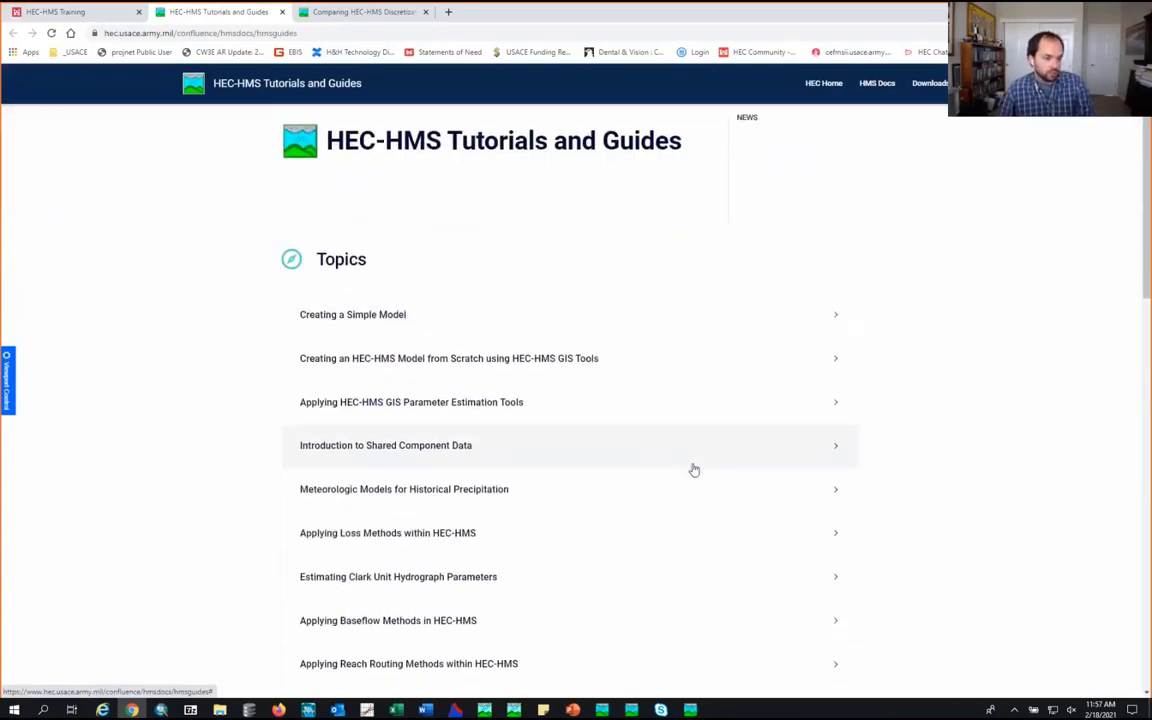
{"action": "scroll", "coordinate": [694, 469], "scroll_direction": "down", "scroll_amount": 2}
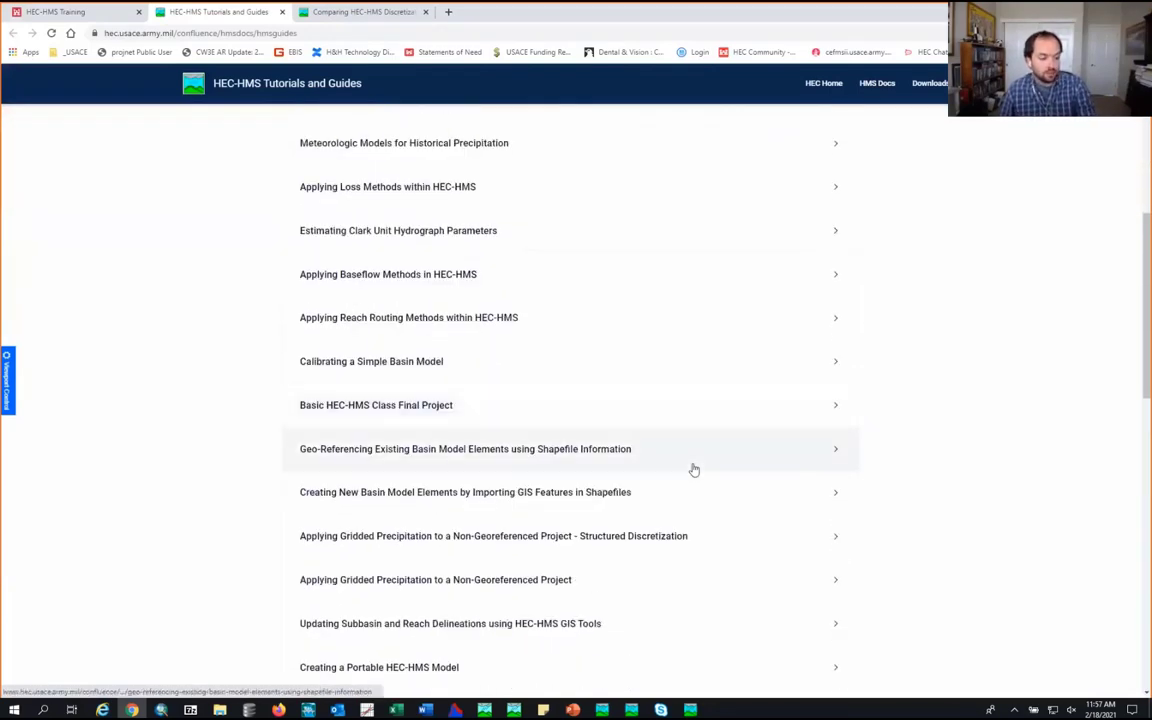
{"action": "scroll", "coordinate": [694, 469], "scroll_direction": "down", "scroll_amount": 1}
{"action": "scroll", "coordinate": [694, 469], "scroll_direction": "down", "scroll_amount": 3}
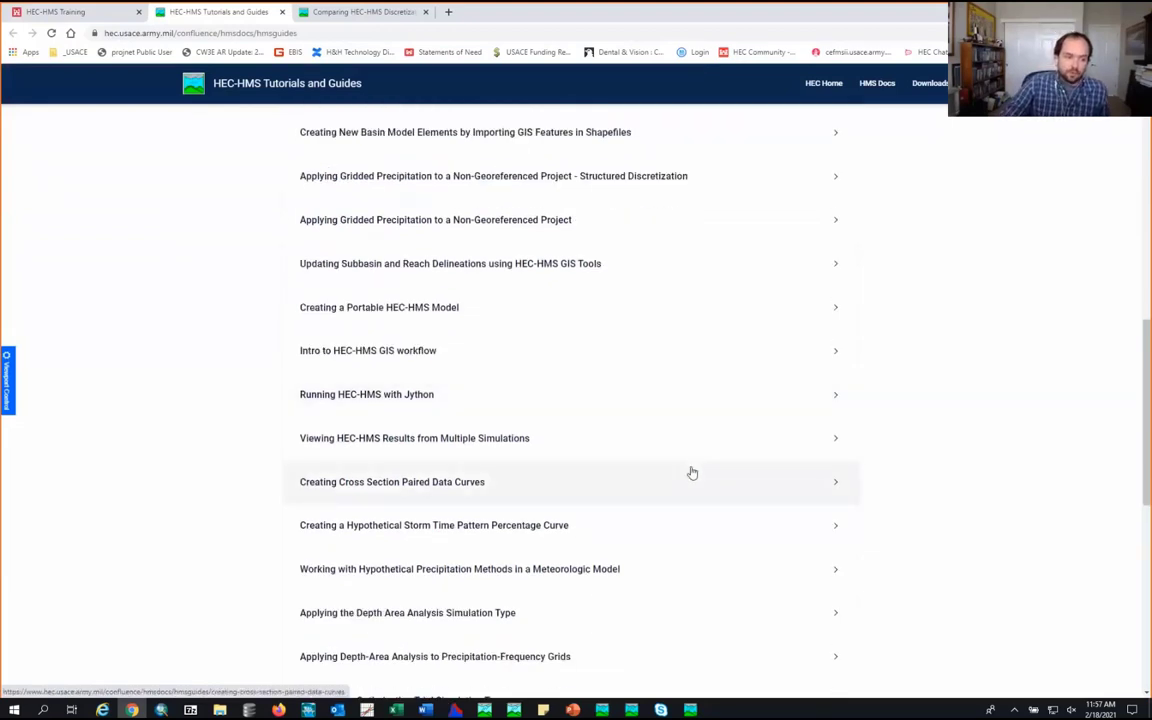
{"action": "scroll", "coordinate": [692, 472], "scroll_direction": "up", "scroll_amount": 8}
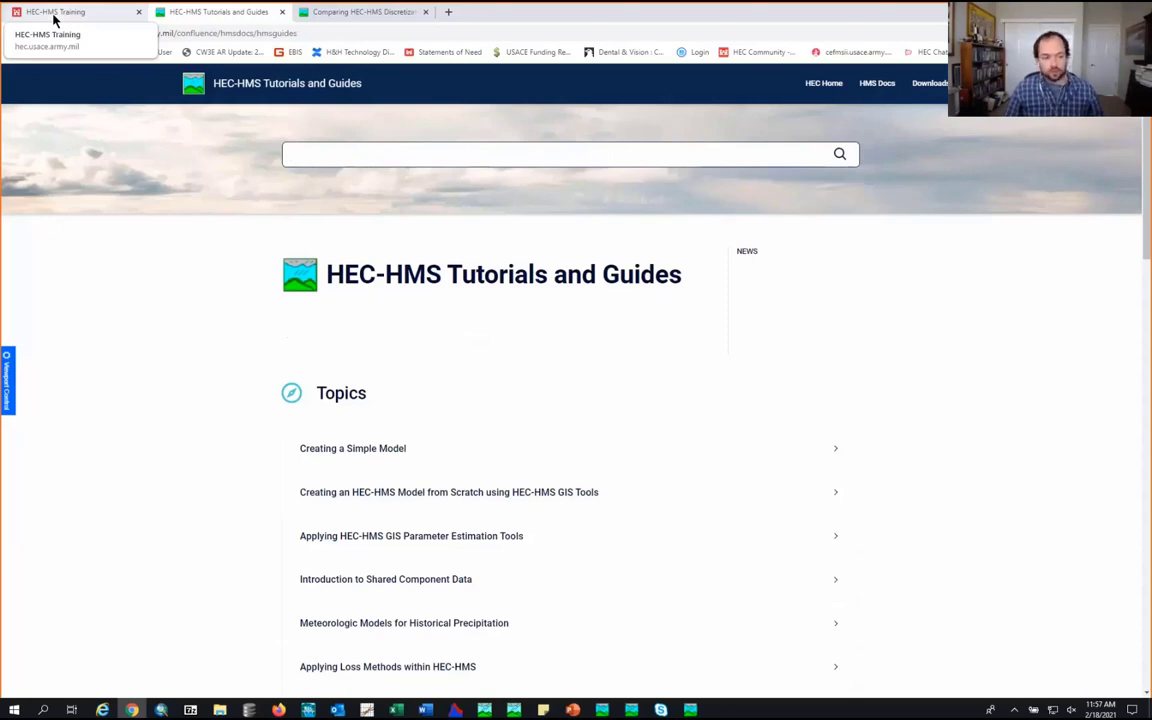
Step: Search the web for "hec software", open the HEC-HMS result and display its email list page
{"action": "left_click", "coordinate": [189, 36]}
{"action": "type", "text": "hec s"}
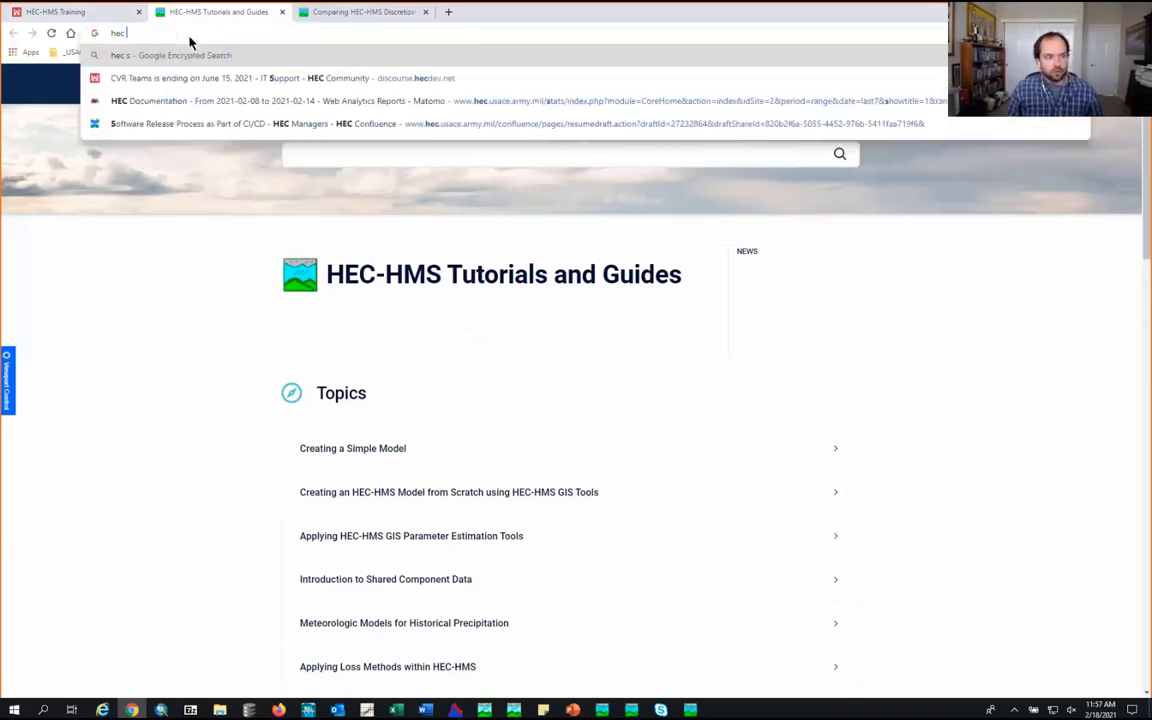
{"action": "type", "text": "oftware"}
{"action": "key", "text": "Return"}
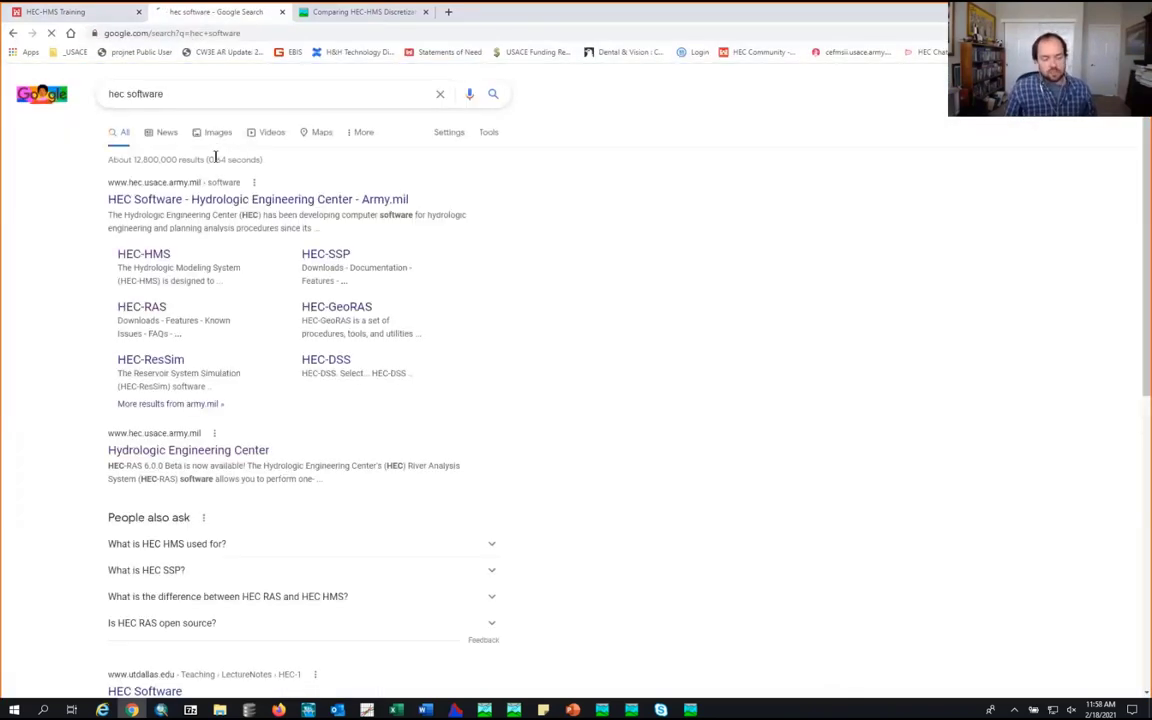
{"action": "left_click", "coordinate": [143, 255]}
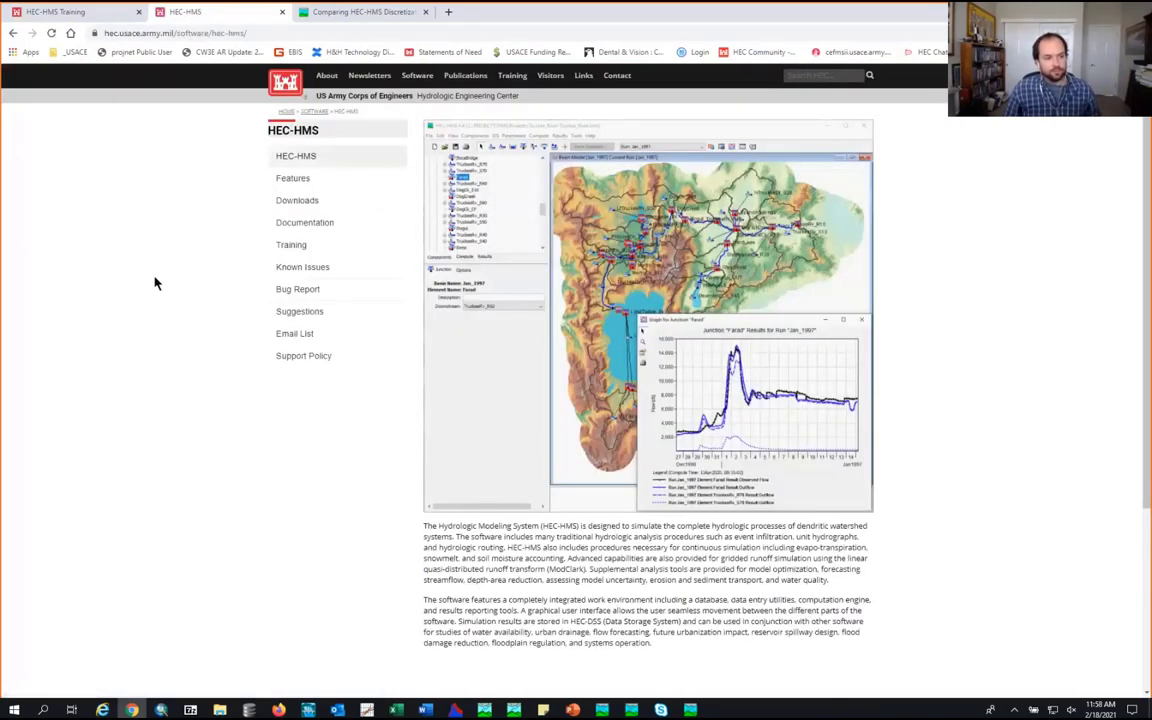
{"action": "left_click", "coordinate": [289, 336]}
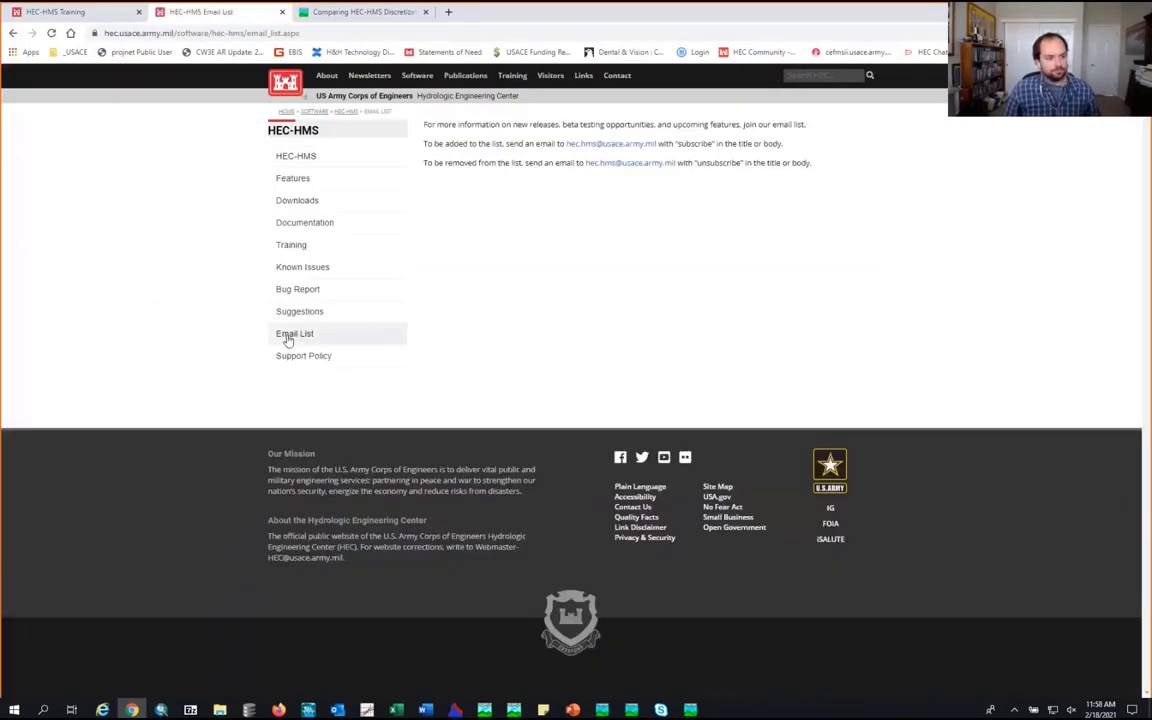